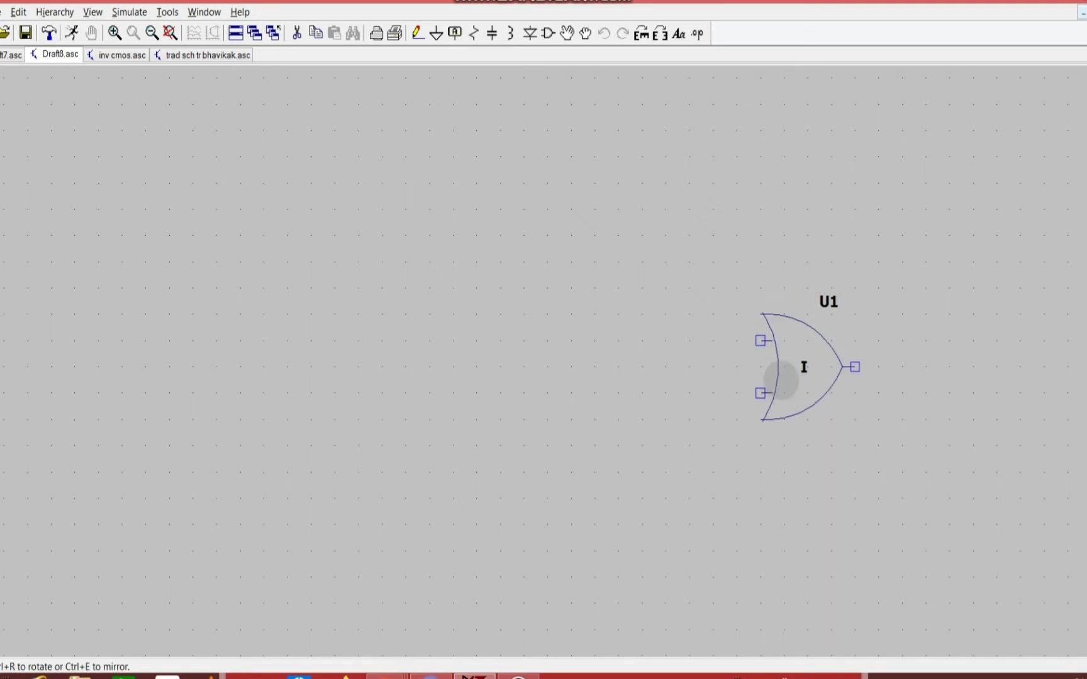
Place the OR_2 gate, and add two AND_2 gates stacked one above the other to its left.
{"action": "left_click", "coordinate": [781, 380]}
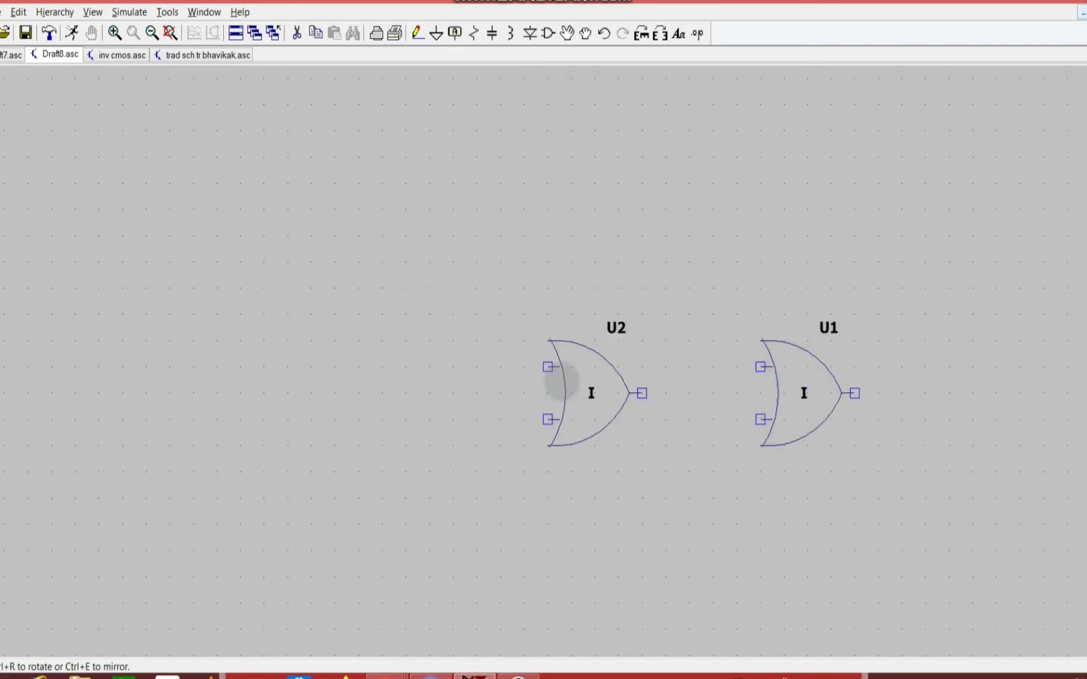
{"action": "key", "text": "Escape"}
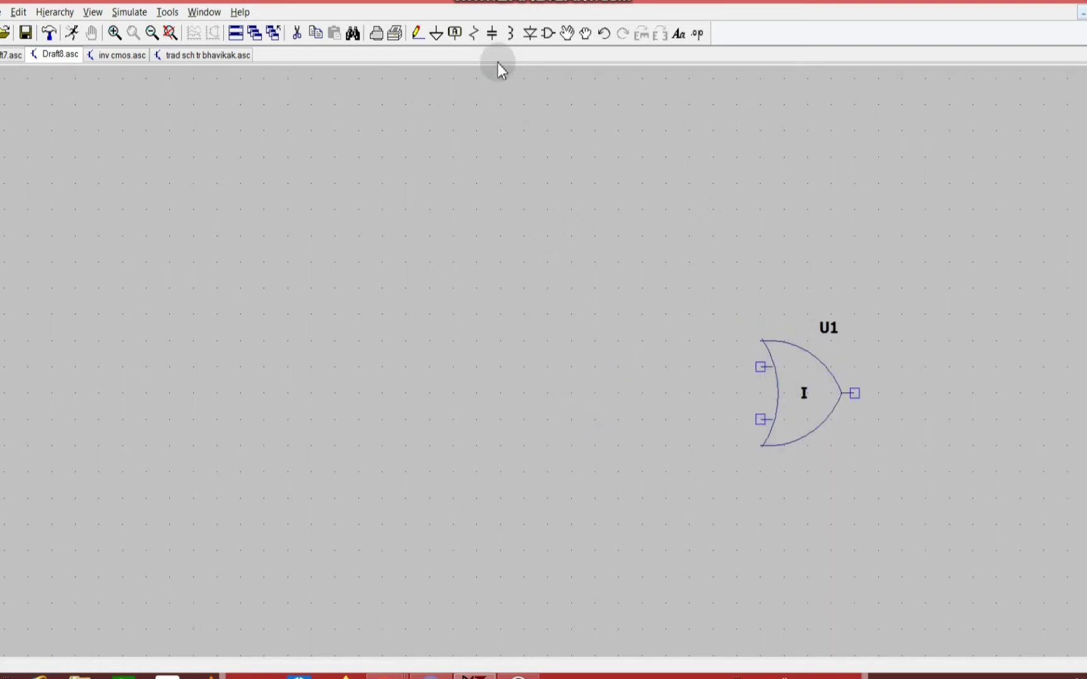
{"action": "left_click", "coordinate": [548, 33]}
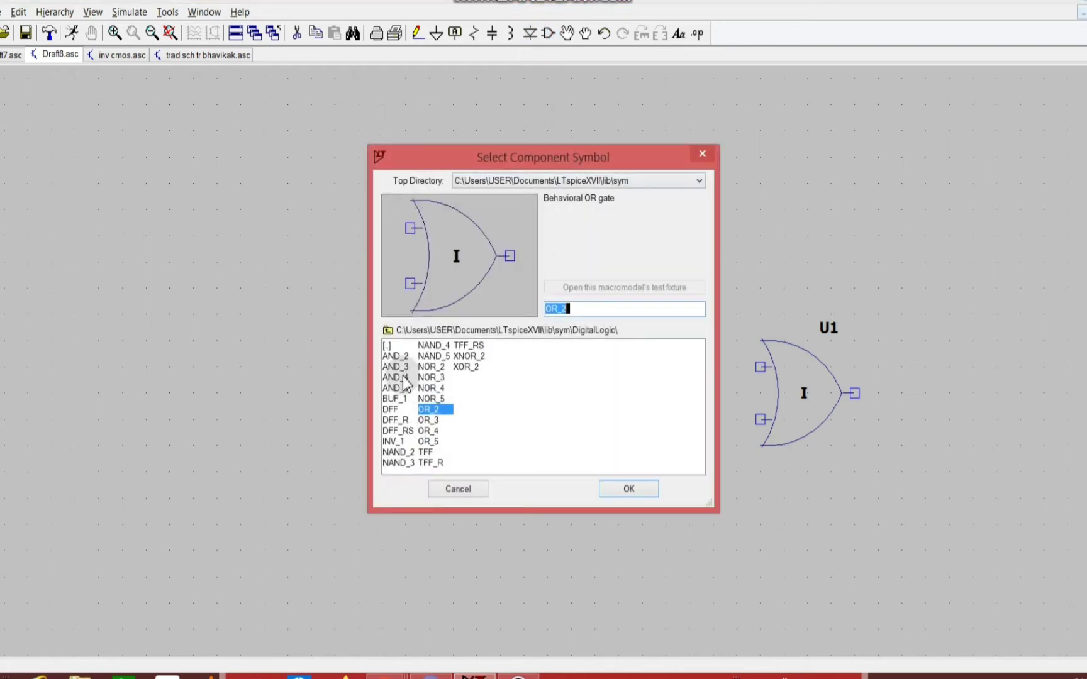
{"action": "left_click", "coordinate": [398, 356]}
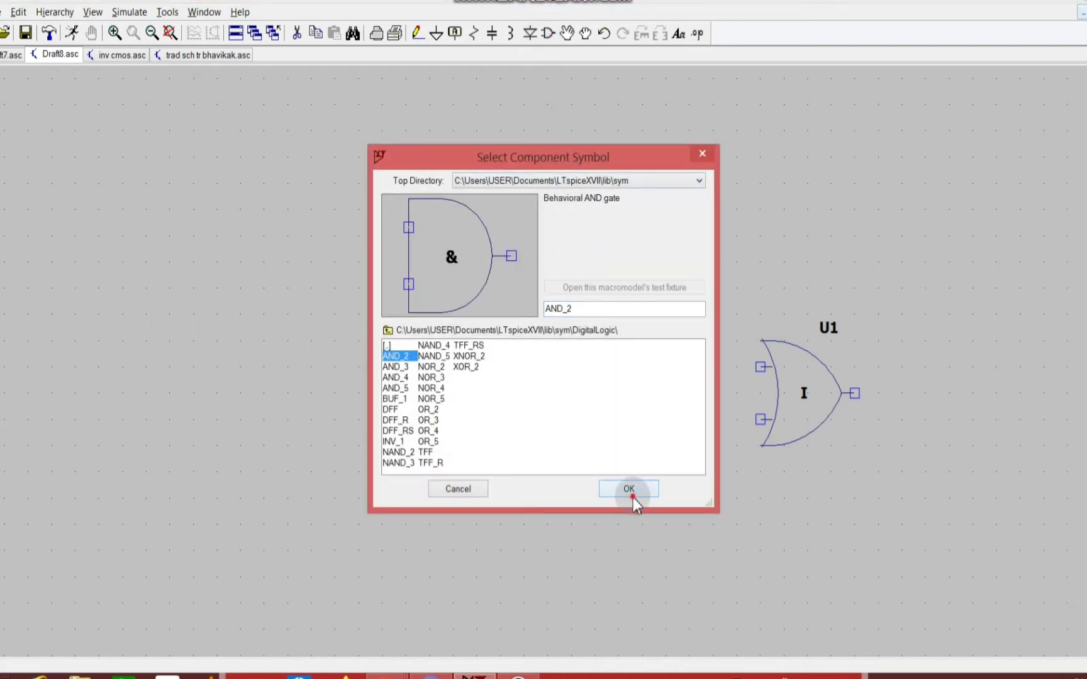
{"action": "left_click", "coordinate": [629, 490]}
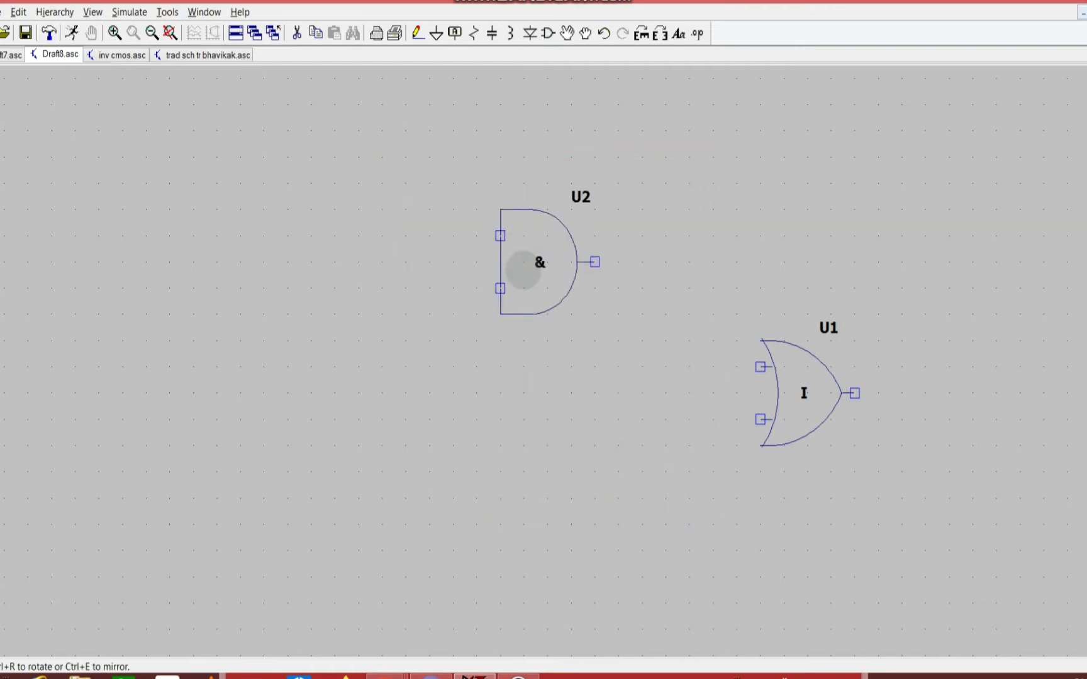
{"action": "left_click", "coordinate": [523, 269]}
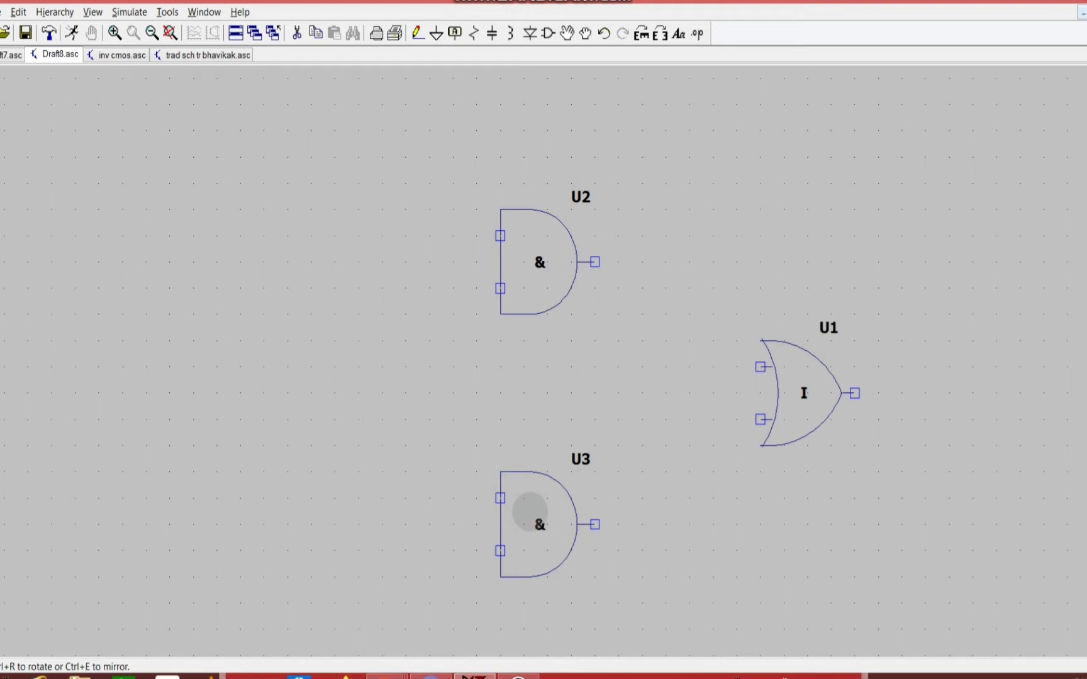
{"action": "left_click", "coordinate": [529, 511]}
{"action": "right_click", "coordinate": [502, 405]}
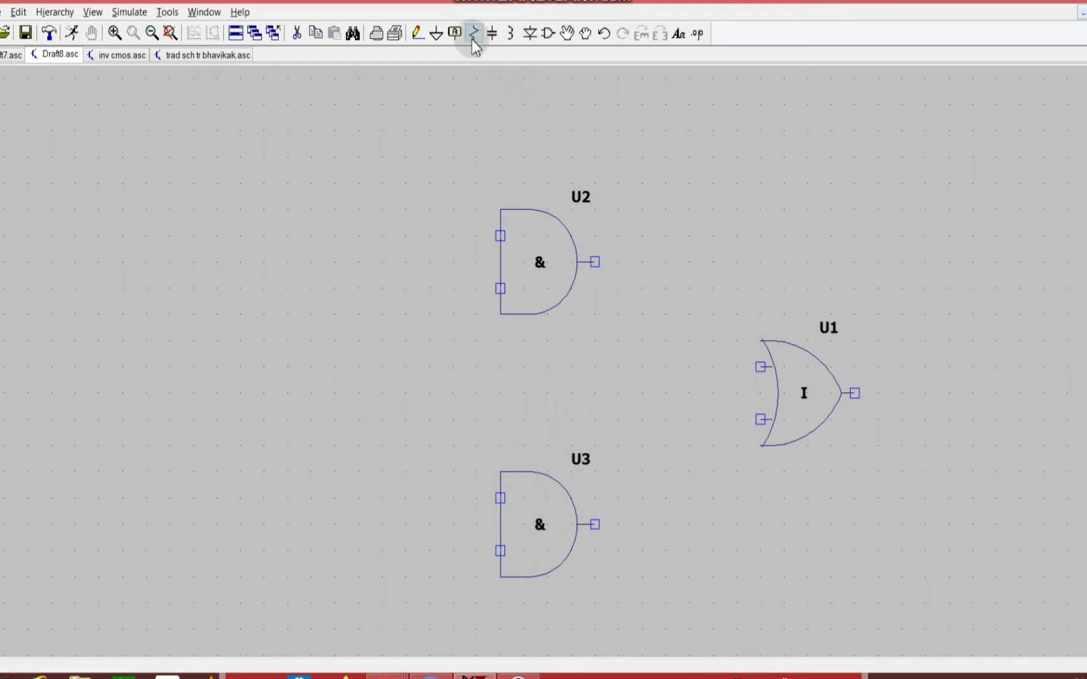
Place one inv symbol from the Digital library in front of the upper AND gate's lower input.
{"action": "left_click", "coordinate": [548, 33]}
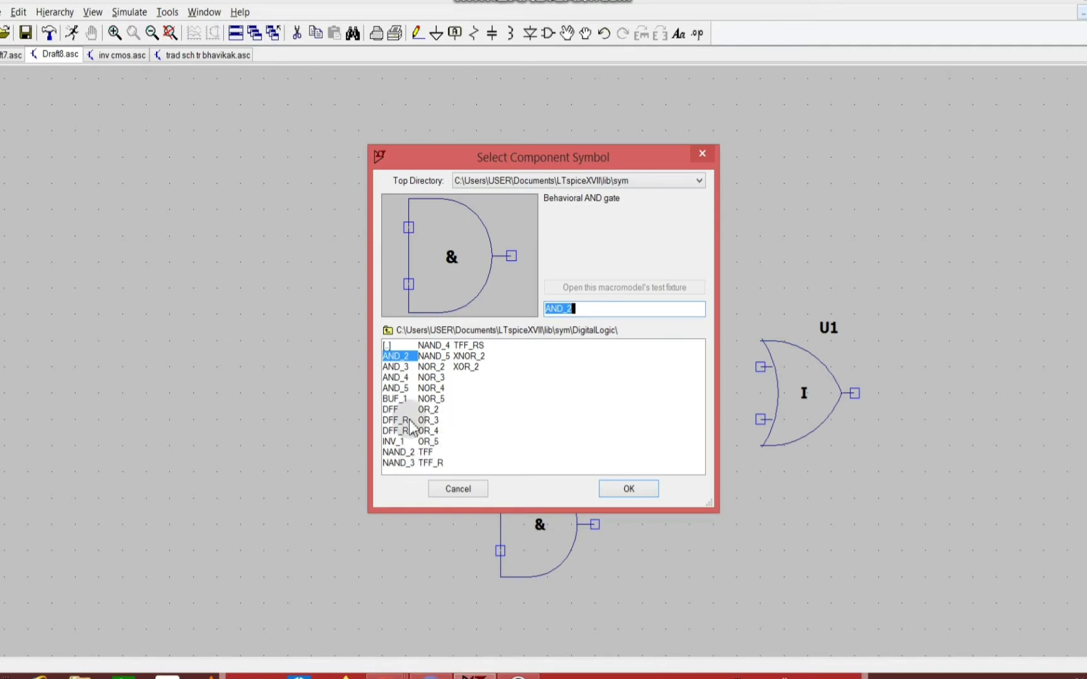
{"action": "double_click", "coordinate": [386, 347]}
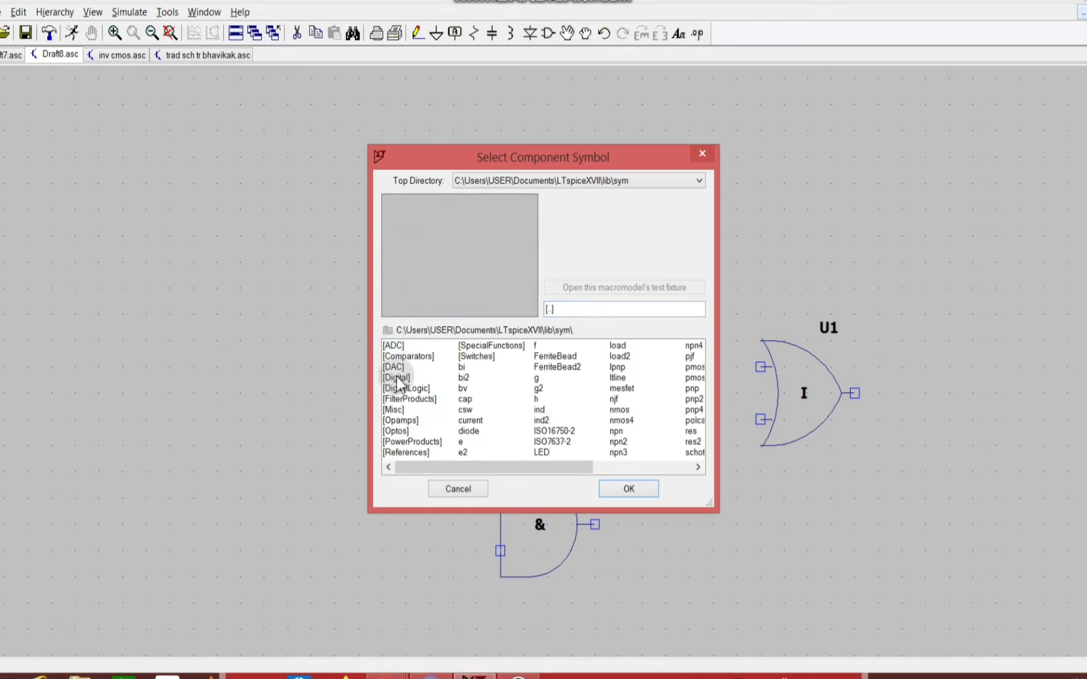
{"action": "double_click", "coordinate": [396, 377]}
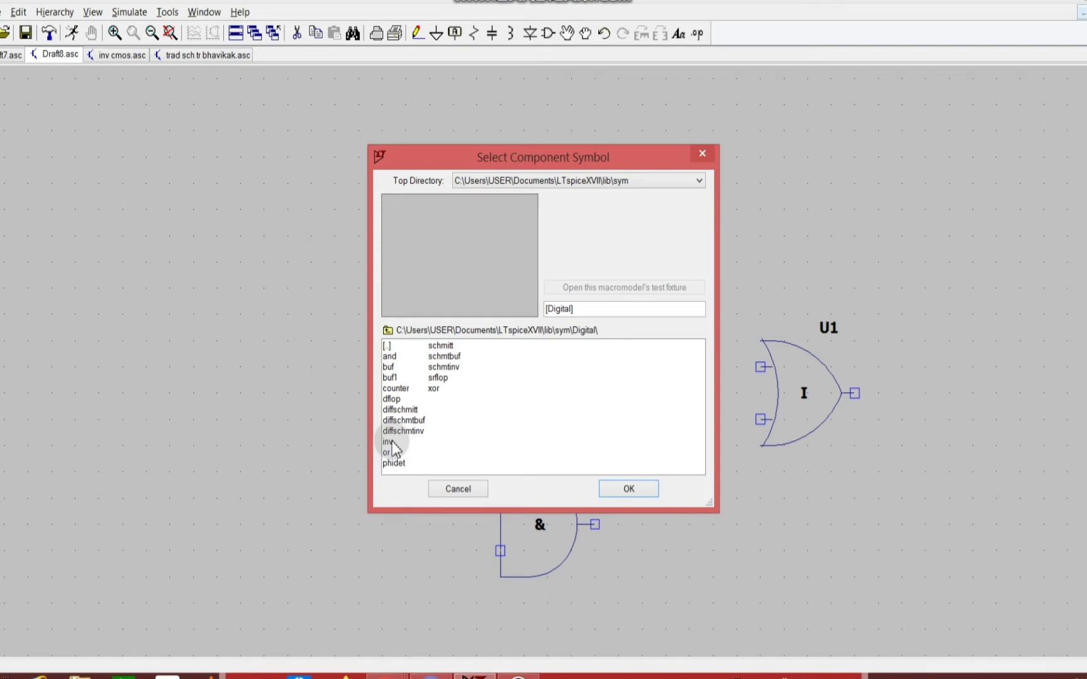
{"action": "left_click", "coordinate": [395, 443]}
{"action": "left_click", "coordinate": [608, 490]}
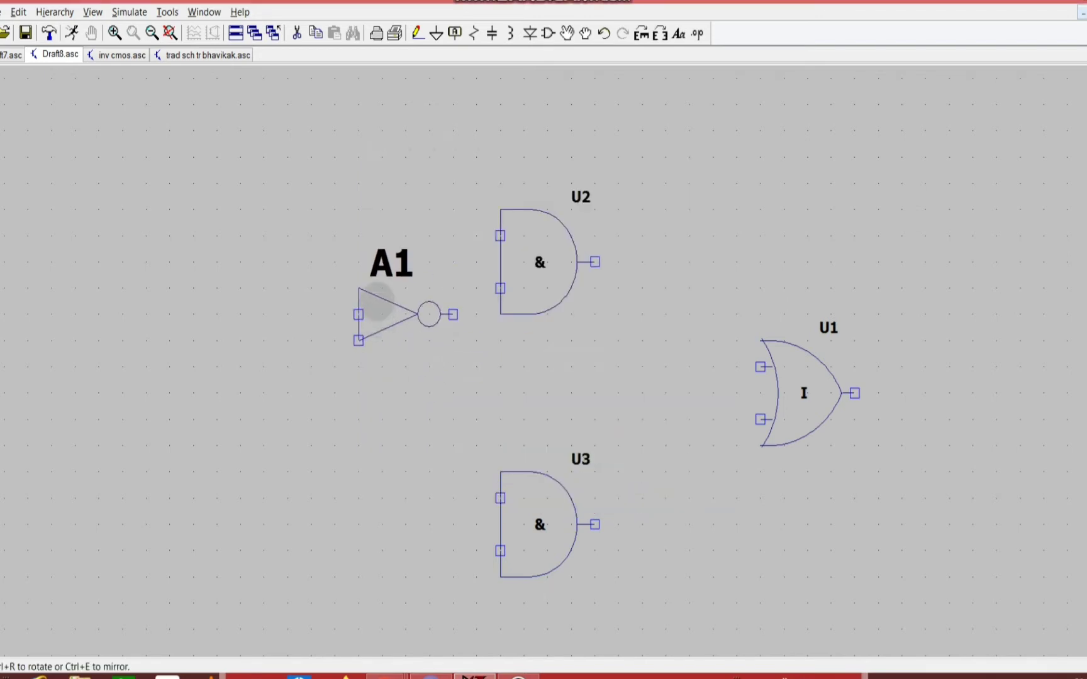
{"action": "left_click", "coordinate": [377, 296]}
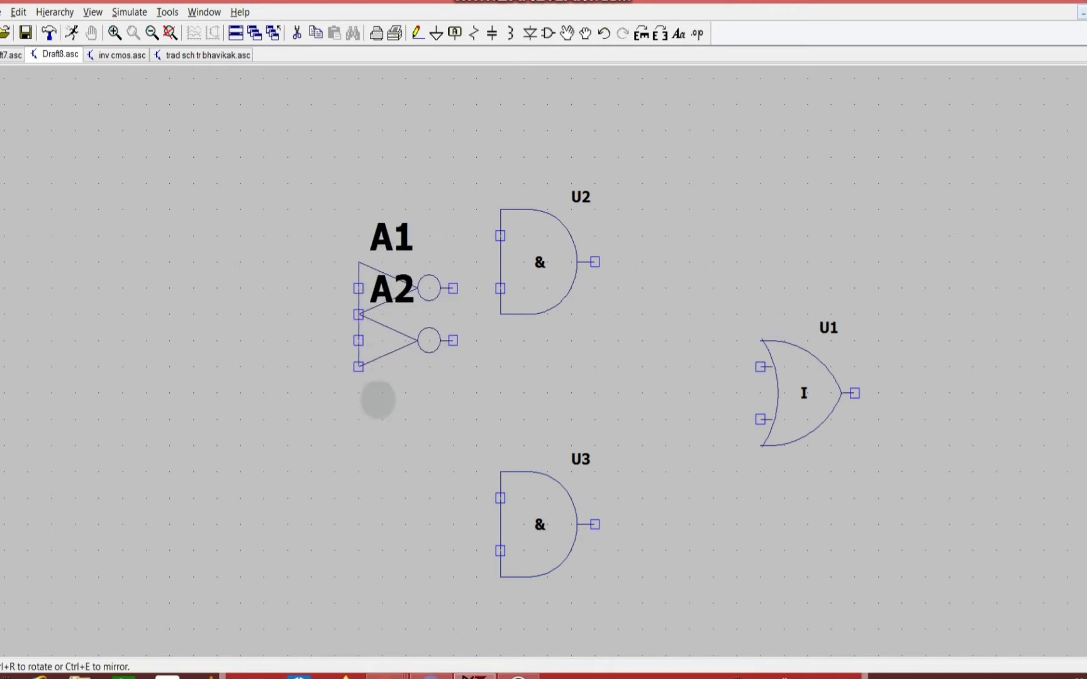
{"action": "key", "text": "Escape"}
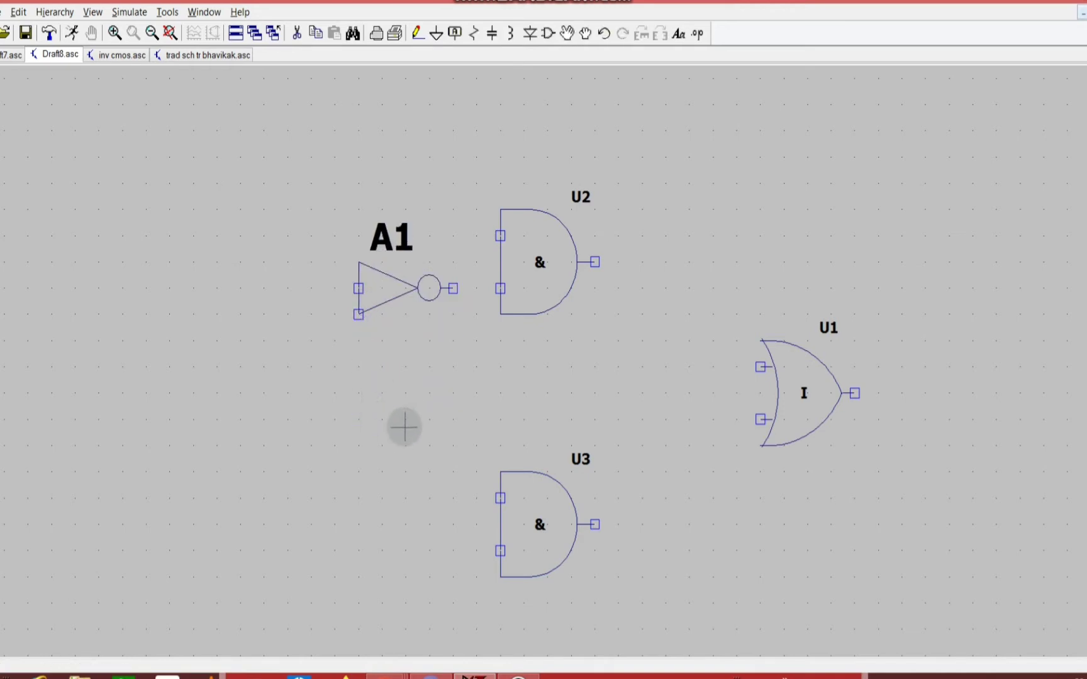
Place a net label named d0 with port type Input to the left of the inverter.
{"action": "left_click_drag", "start_coordinate": [405, 428], "coordinate": [439, 398]}
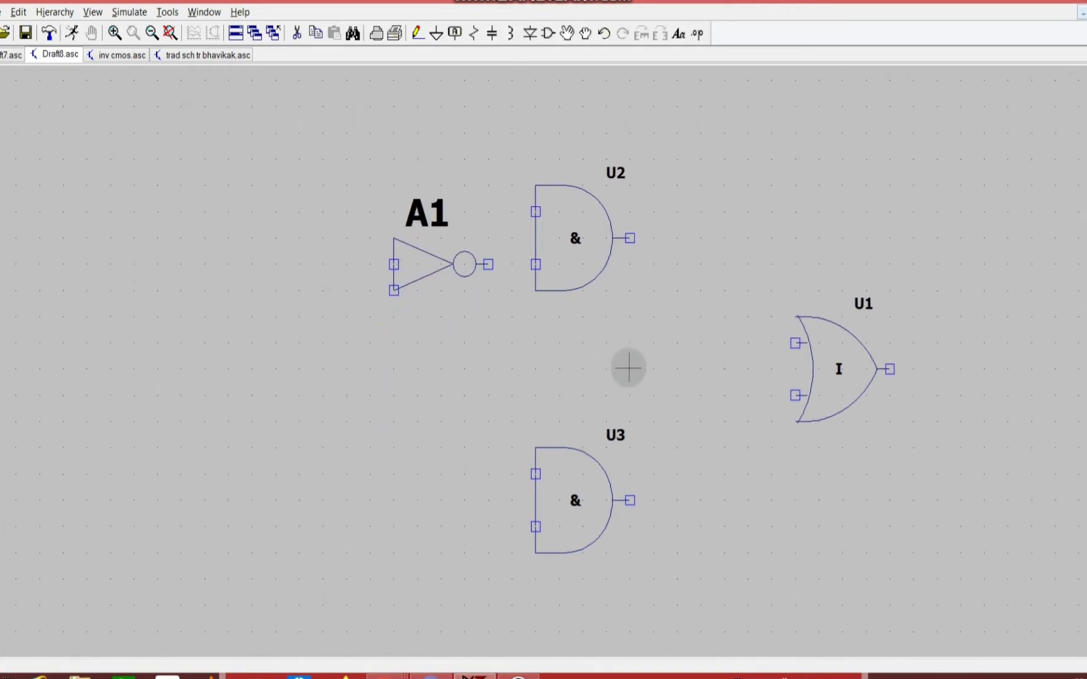
{"action": "scroll", "coordinate": [628, 369], "scroll_direction": "down", "scroll_amount": 2}
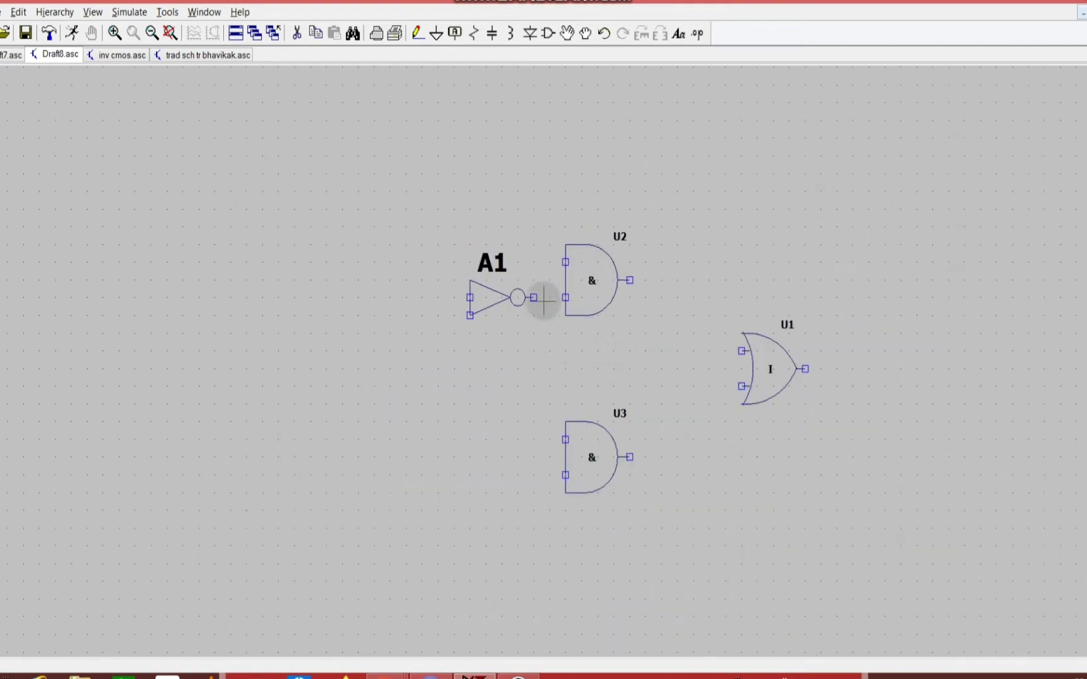
{"action": "left_click", "coordinate": [462, 41]}
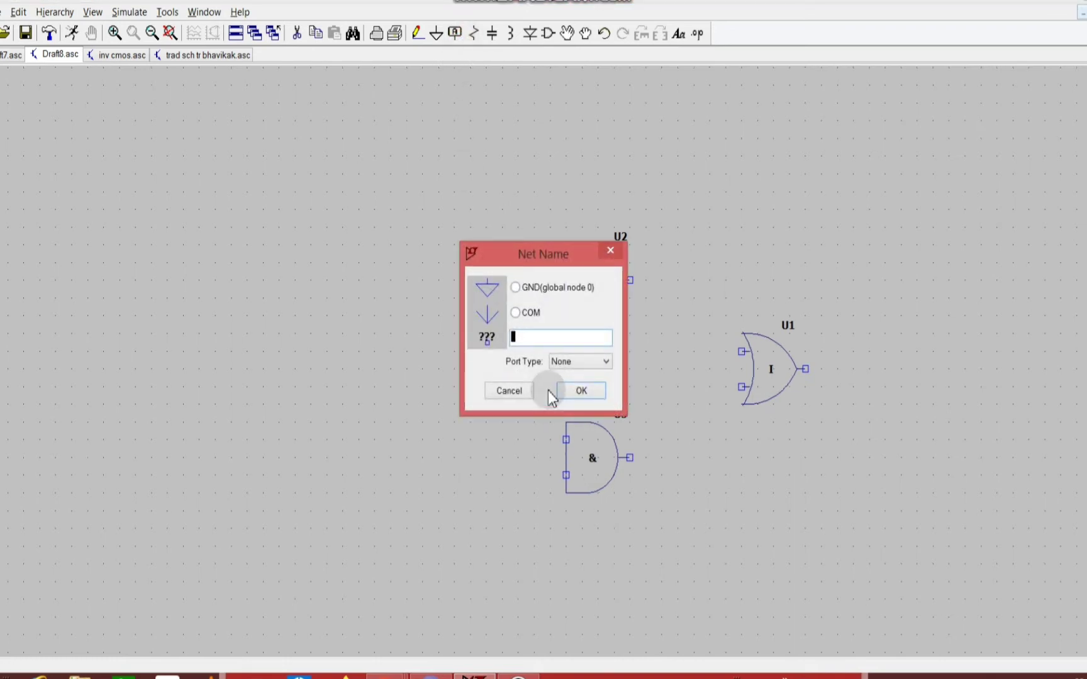
{"action": "type", "text": "in"}
{"action": "left_click", "coordinate": [598, 363]}
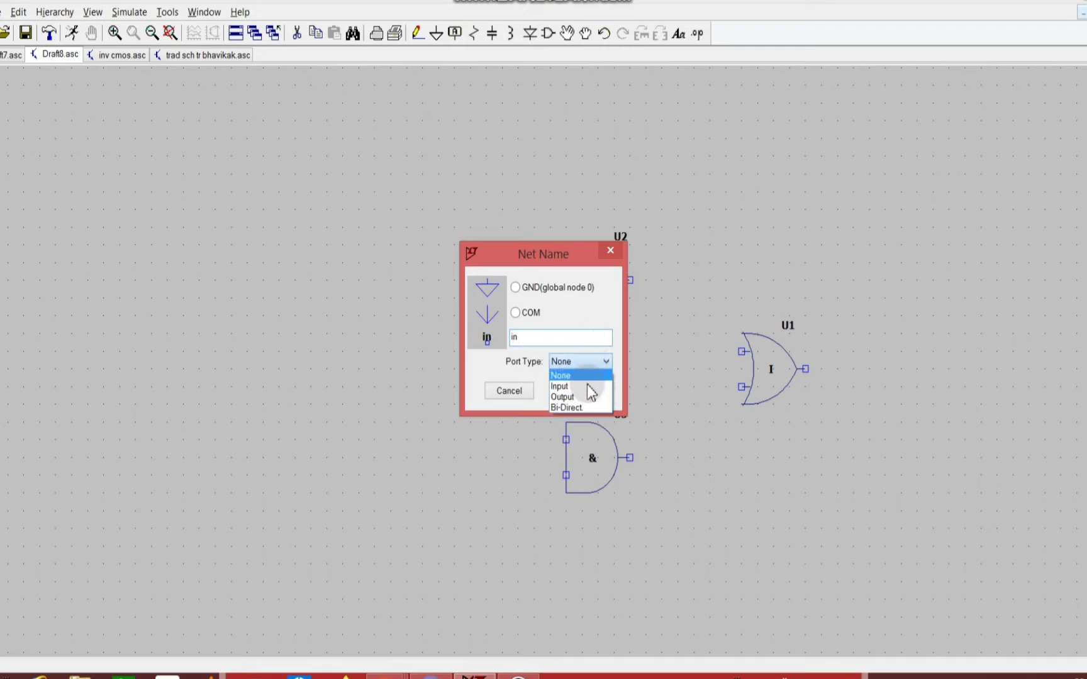
{"action": "left_click", "coordinate": [586, 385]}
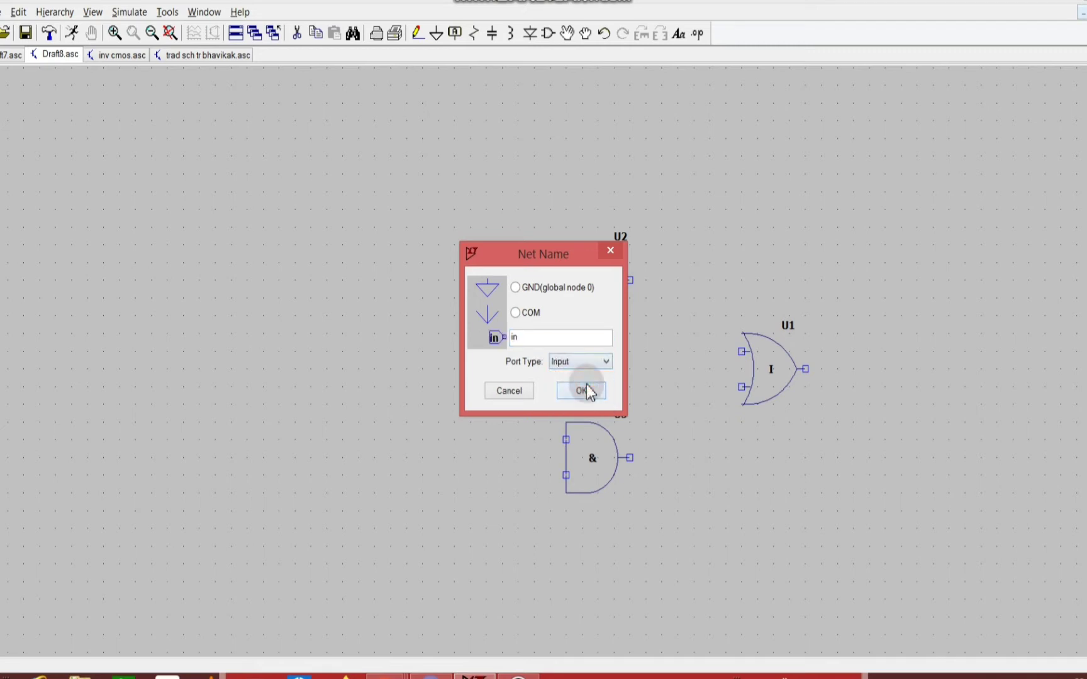
{"action": "double_click", "coordinate": [534, 341]}
{"action": "type", "text": "d0"}
{"action": "left_click", "coordinate": [570, 390]}
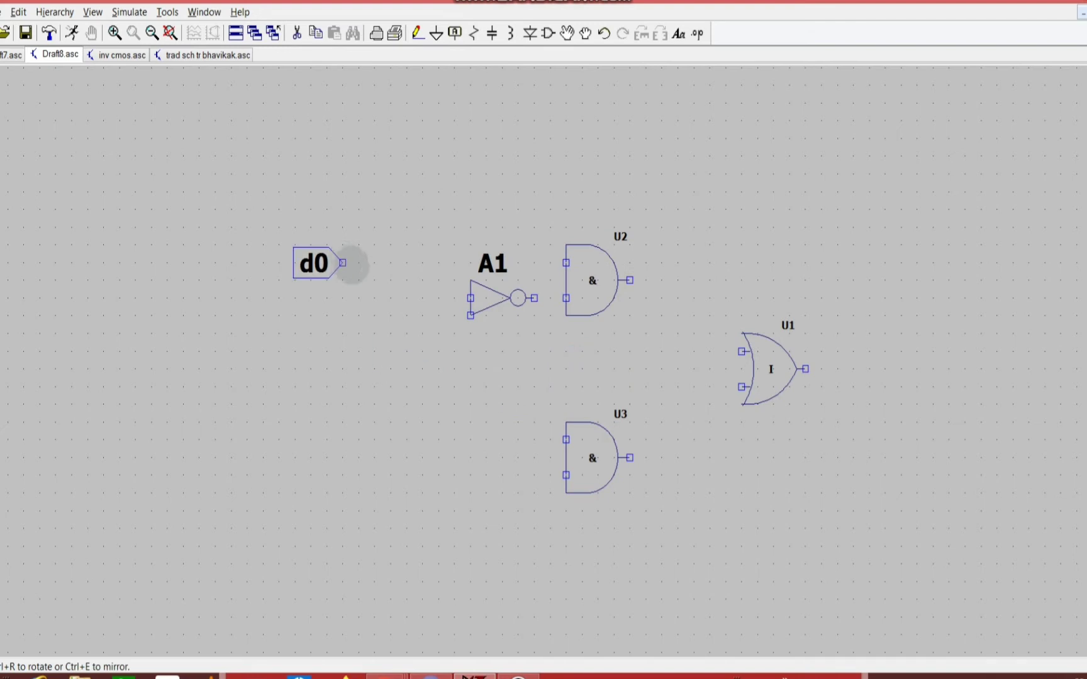
{"action": "left_click", "coordinate": [357, 267]}
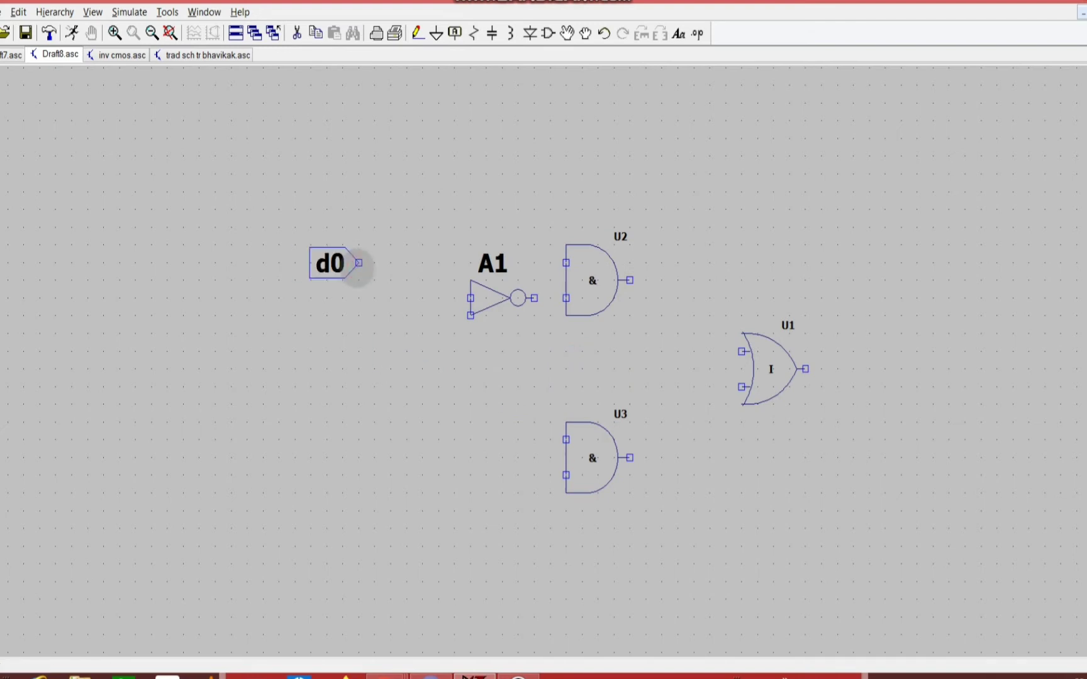
{"action": "right_click", "coordinate": [366, 382]}
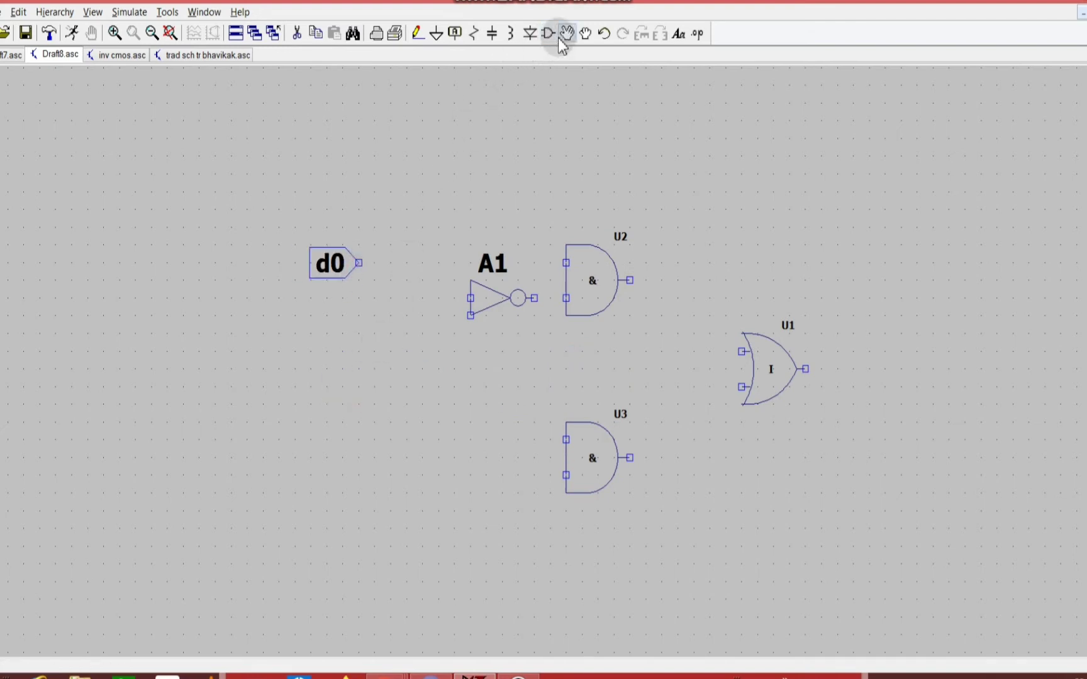
Place a net label named d1 with port type Input below d0, level with the lower AND gate's upper input.
{"action": "left_click", "coordinate": [458, 35]}
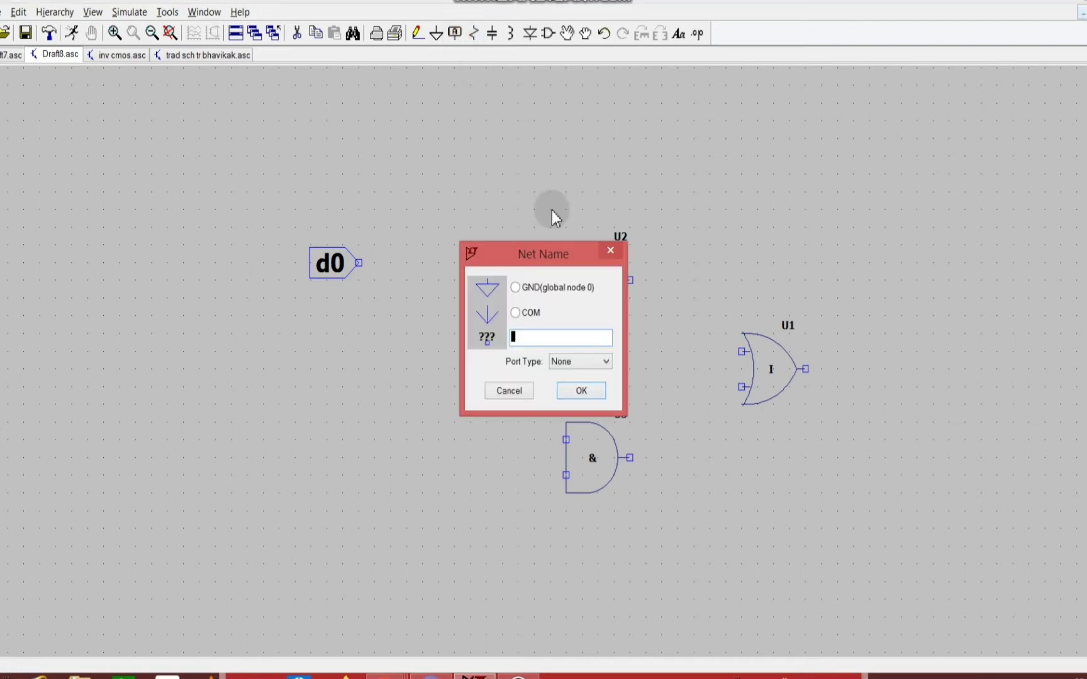
{"action": "type", "text": "d1"}
{"action": "left_click", "coordinate": [576, 364]}
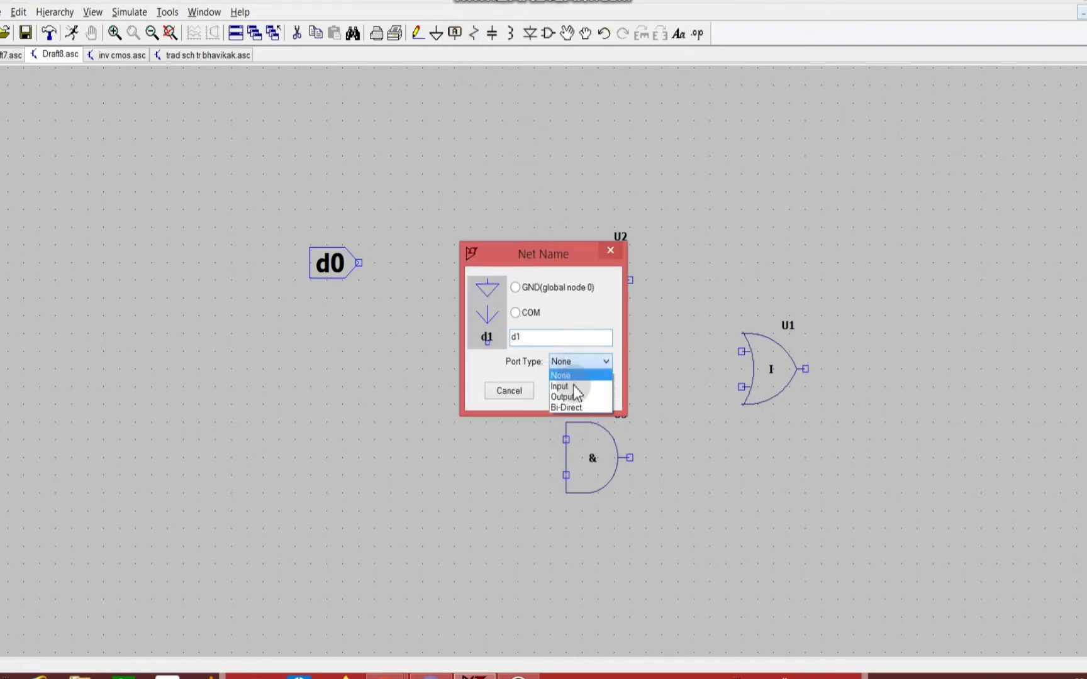
{"action": "left_click", "coordinate": [576, 386]}
{"action": "left_click", "coordinate": [578, 390]}
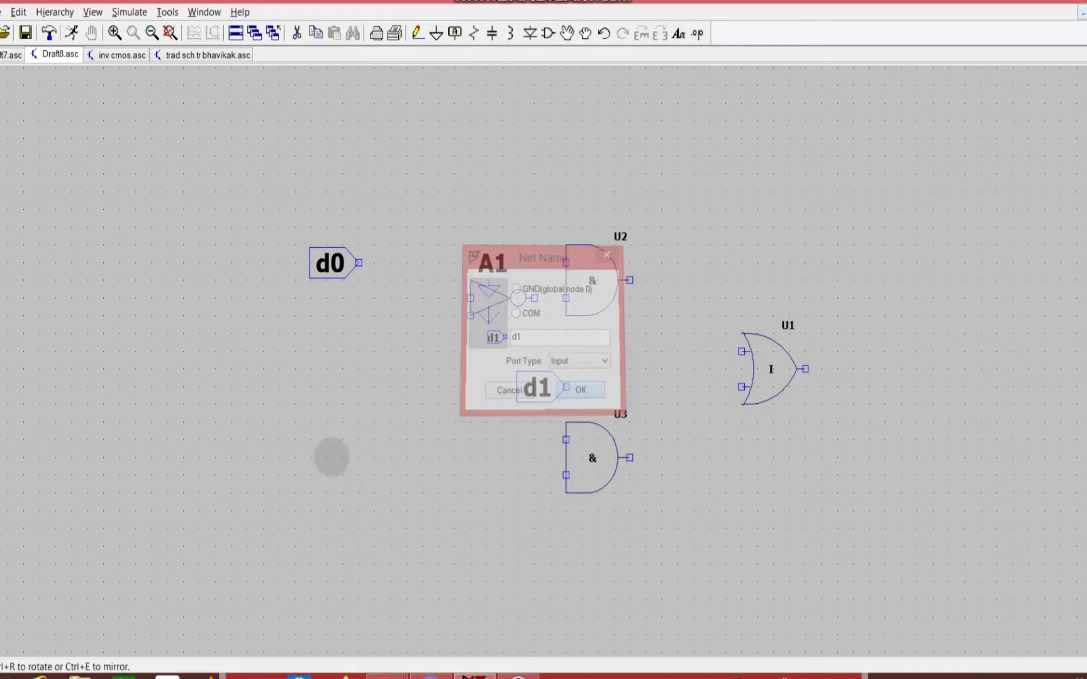
{"action": "left_click", "coordinate": [358, 439]}
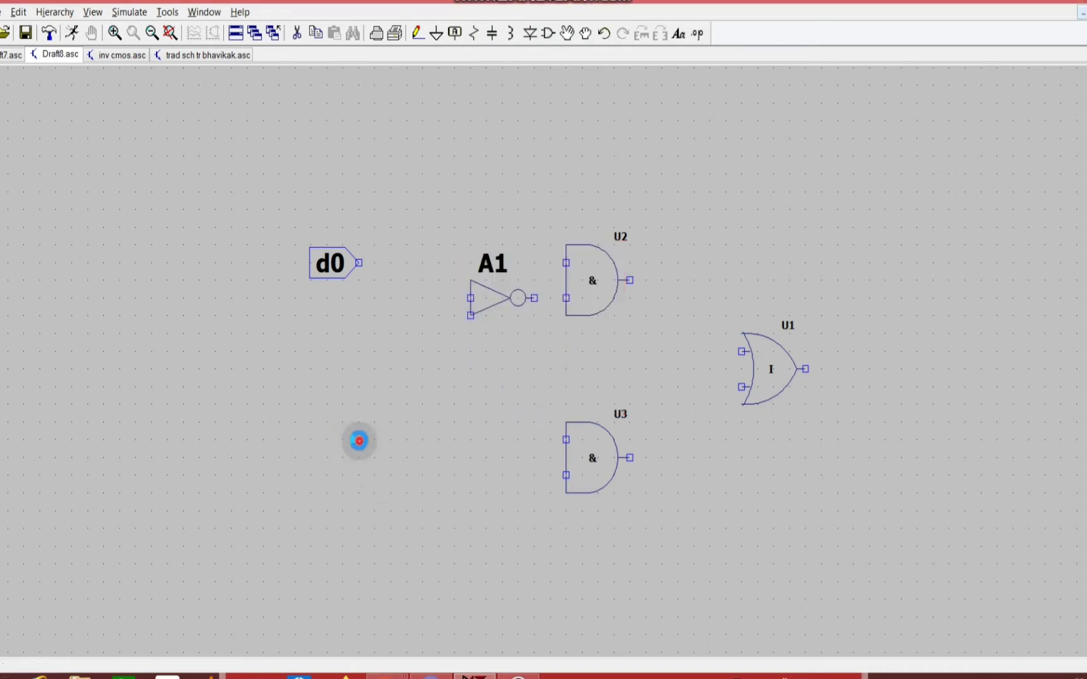
{"action": "key", "text": "Escape"}
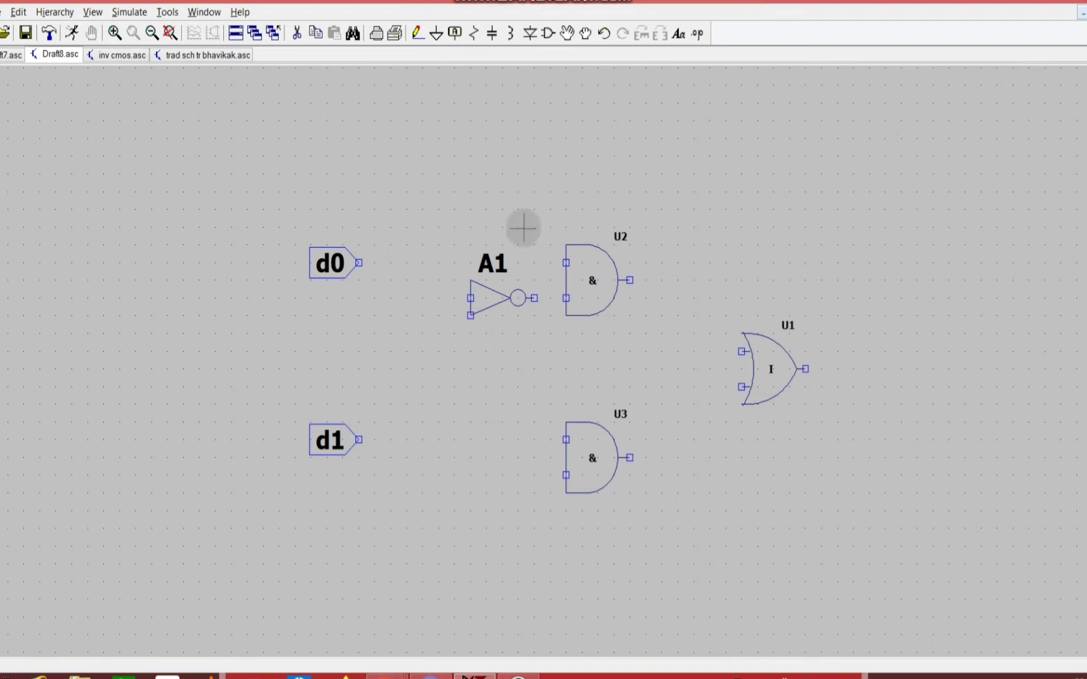
Place a net label named out with port type Output to the right of the OR gate, level with its output.
{"action": "left_click", "coordinate": [455, 33]}
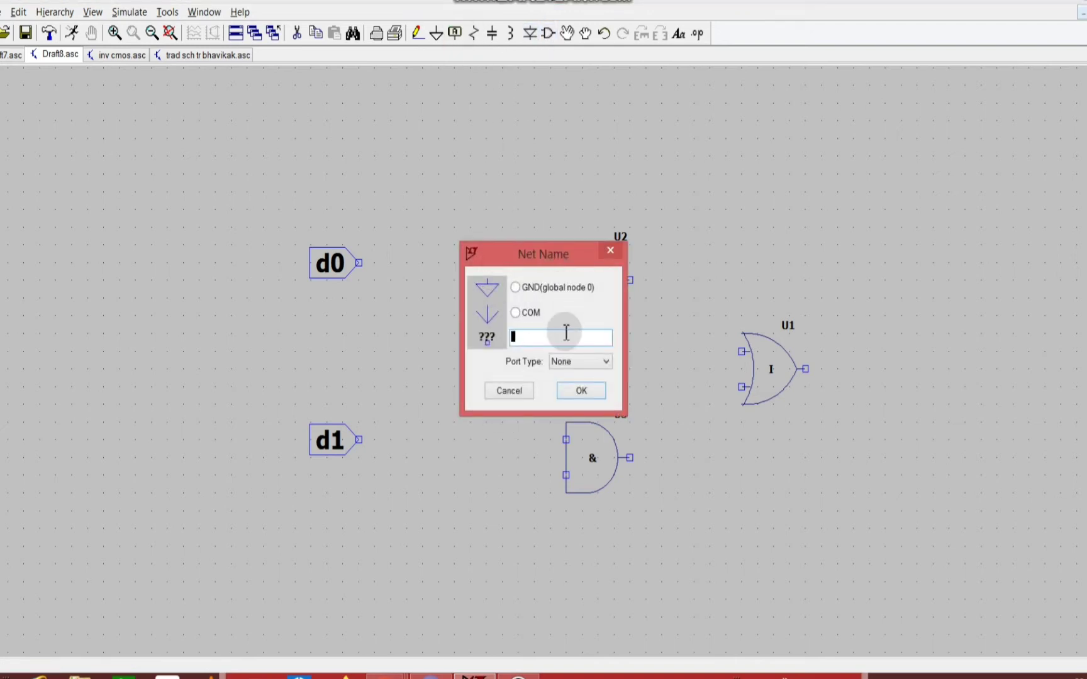
{"action": "type", "text": "out"}
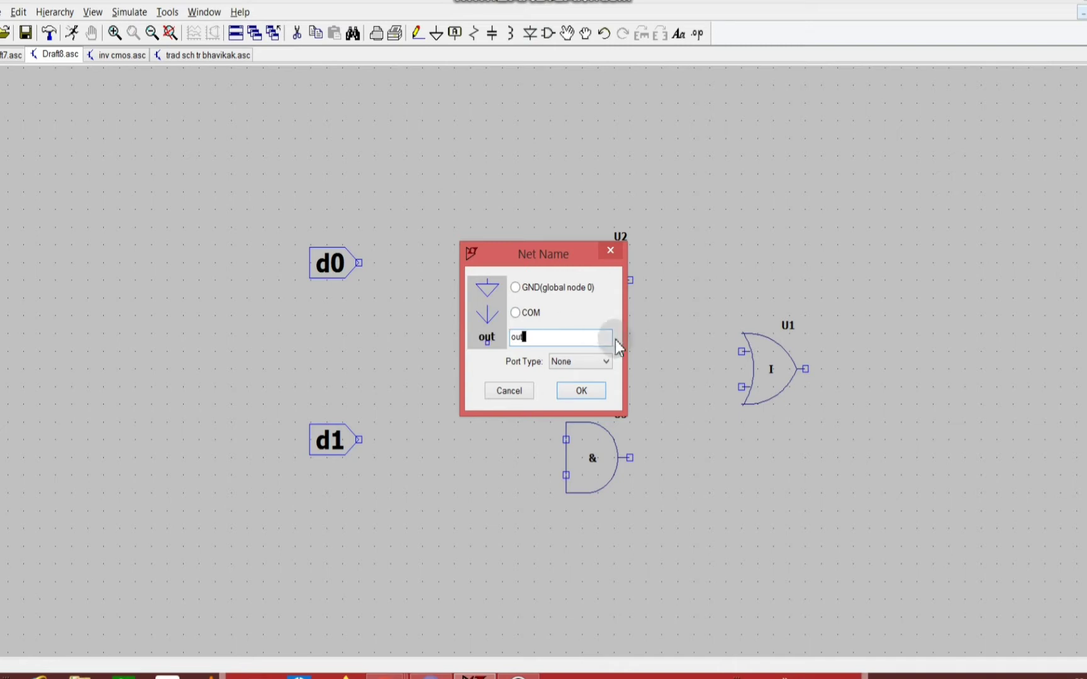
{"action": "left_click", "coordinate": [601, 360]}
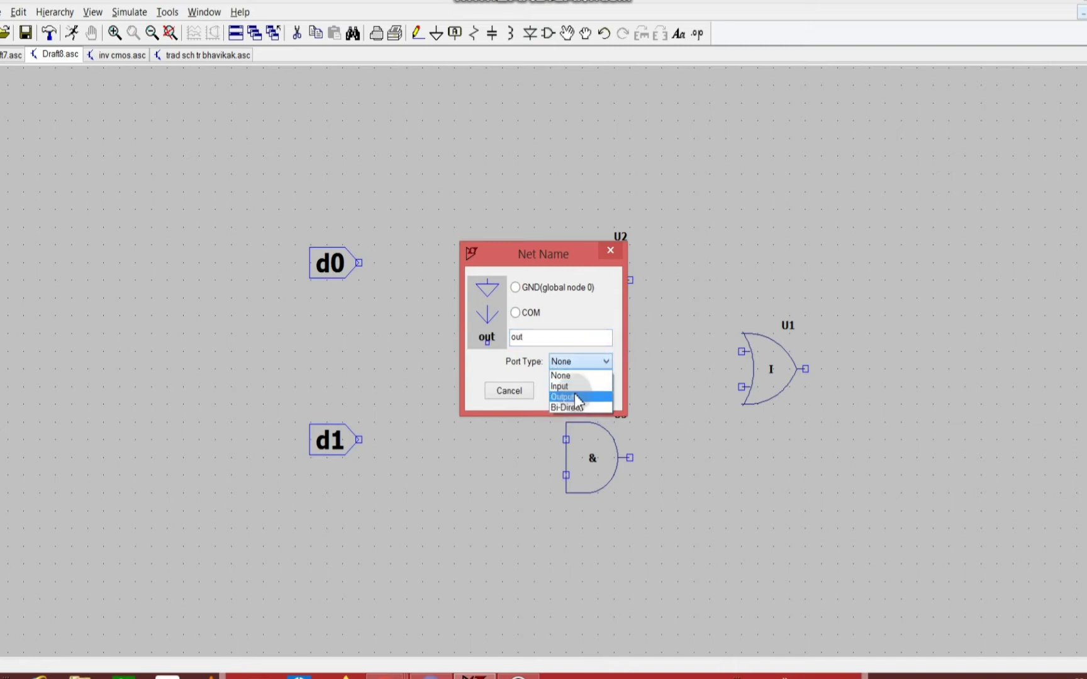
{"action": "left_click", "coordinate": [577, 397]}
{"action": "left_click", "coordinate": [576, 389]}
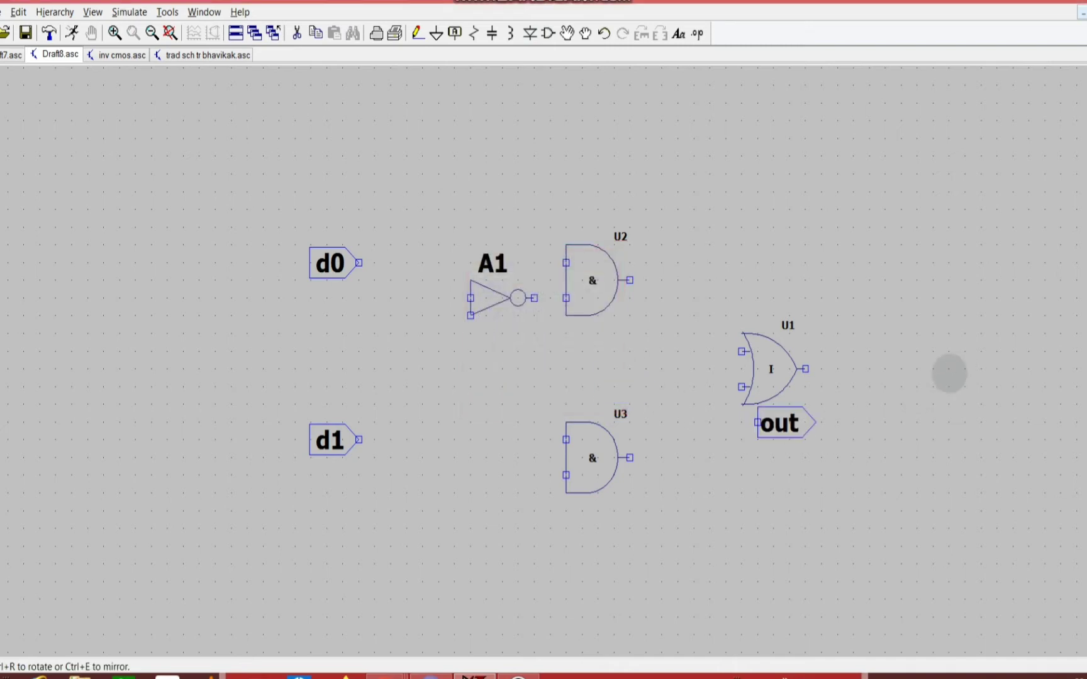
{"action": "left_click", "coordinate": [932, 370]}
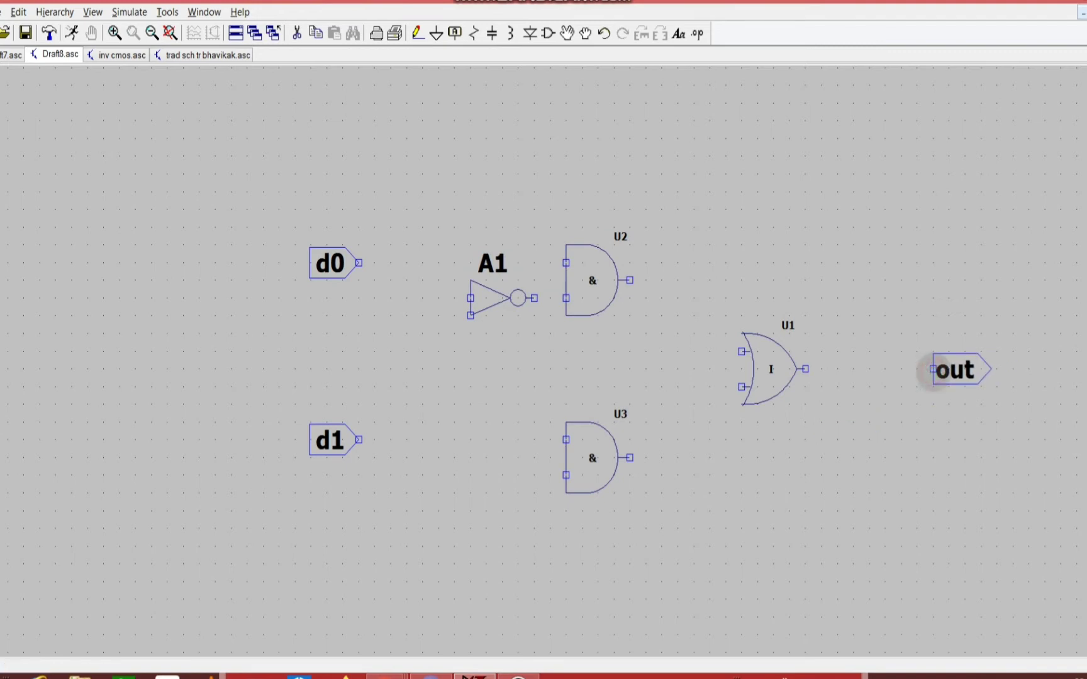
{"action": "key", "text": "Escape"}
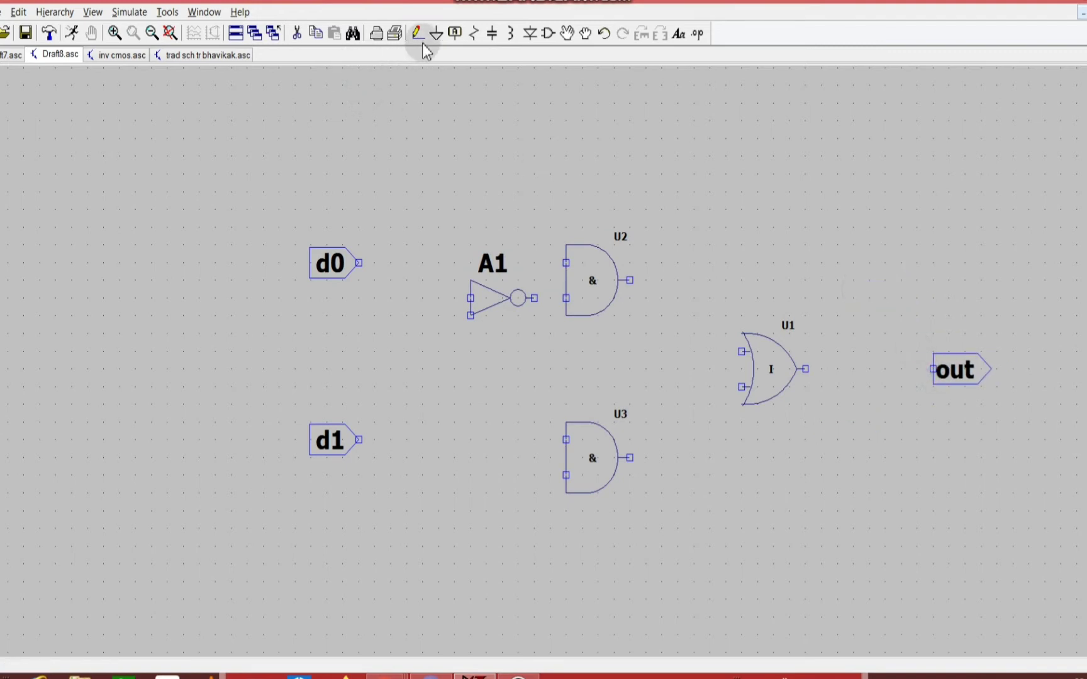
Place a net label named sel with port type Input below d1, aligned with the other input ports.
{"action": "left_click", "coordinate": [454, 32]}
{"action": "type", "text": "s"}
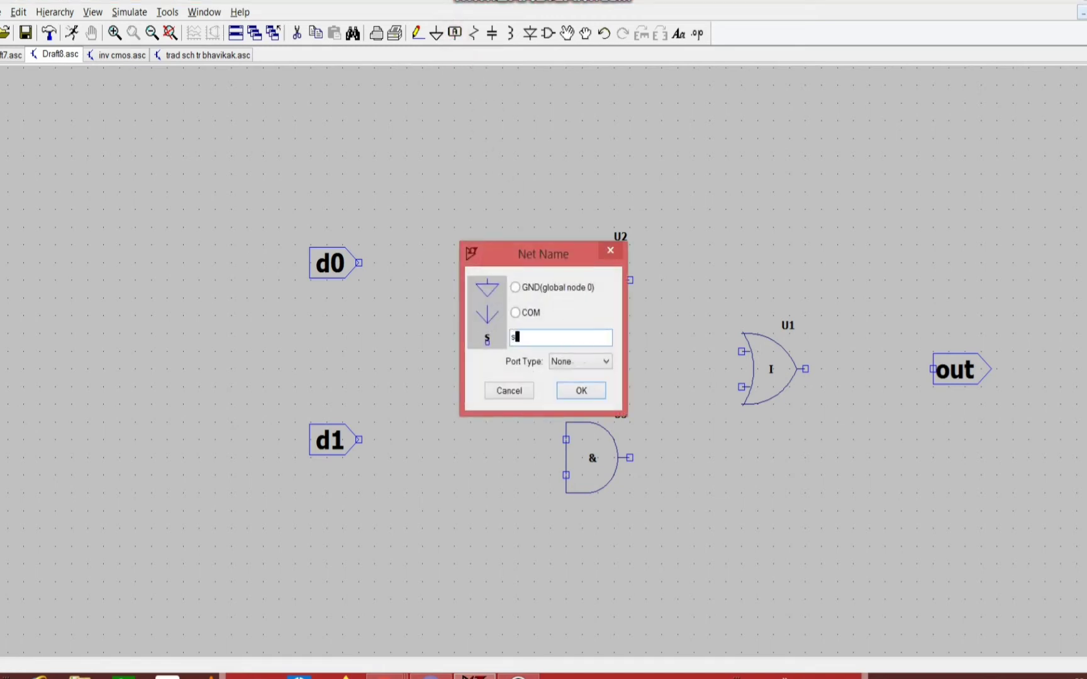
{"action": "left_click", "coordinate": [582, 363]}
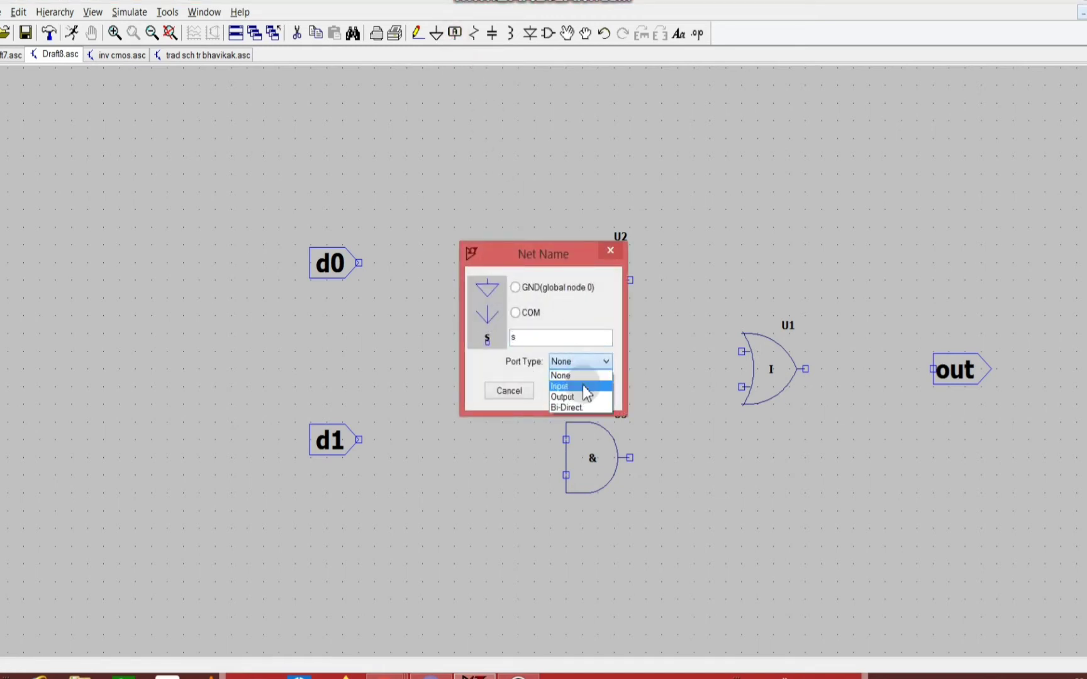
{"action": "left_click", "coordinate": [582, 386]}
{"action": "left_click", "coordinate": [523, 334]}
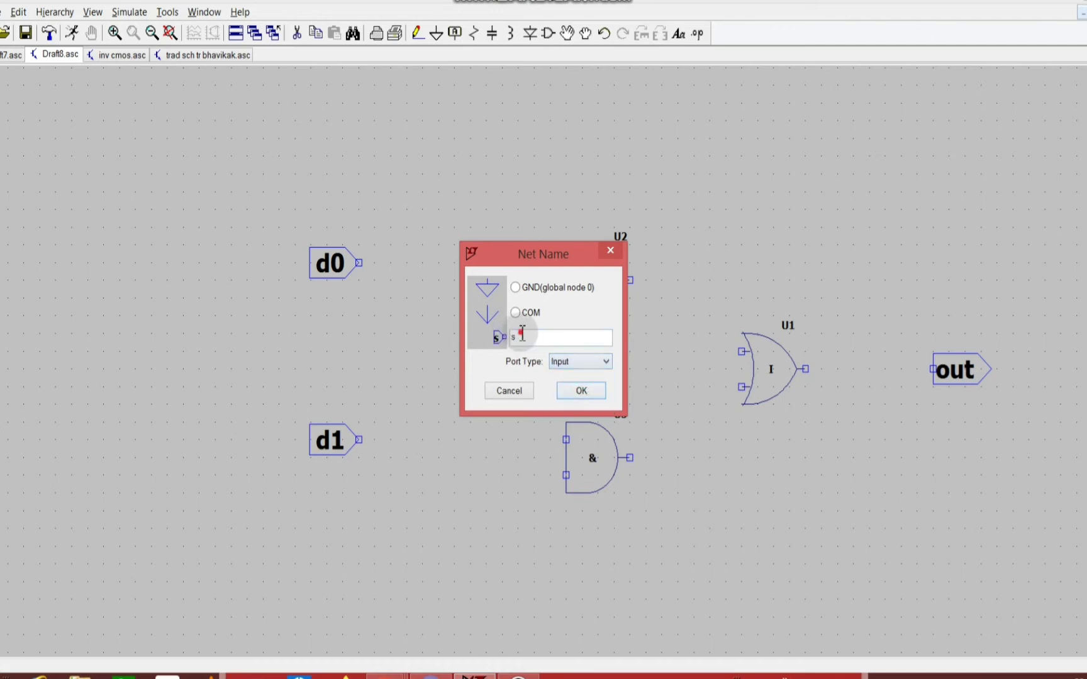
{"action": "type", "text": "el"}
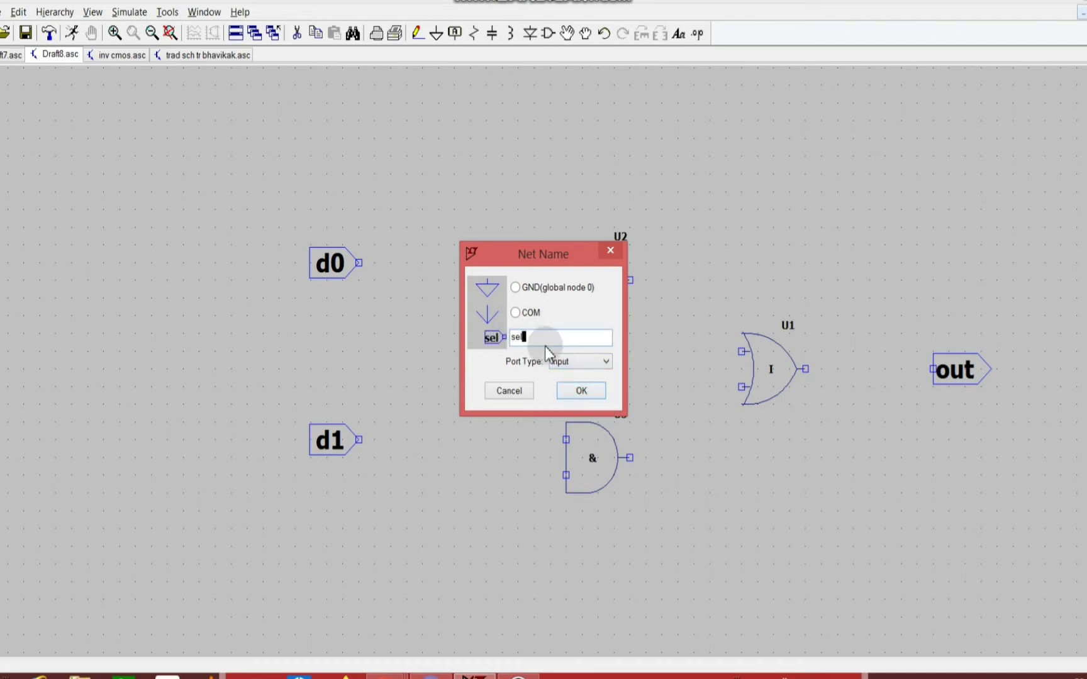
{"action": "left_click", "coordinate": [582, 391]}
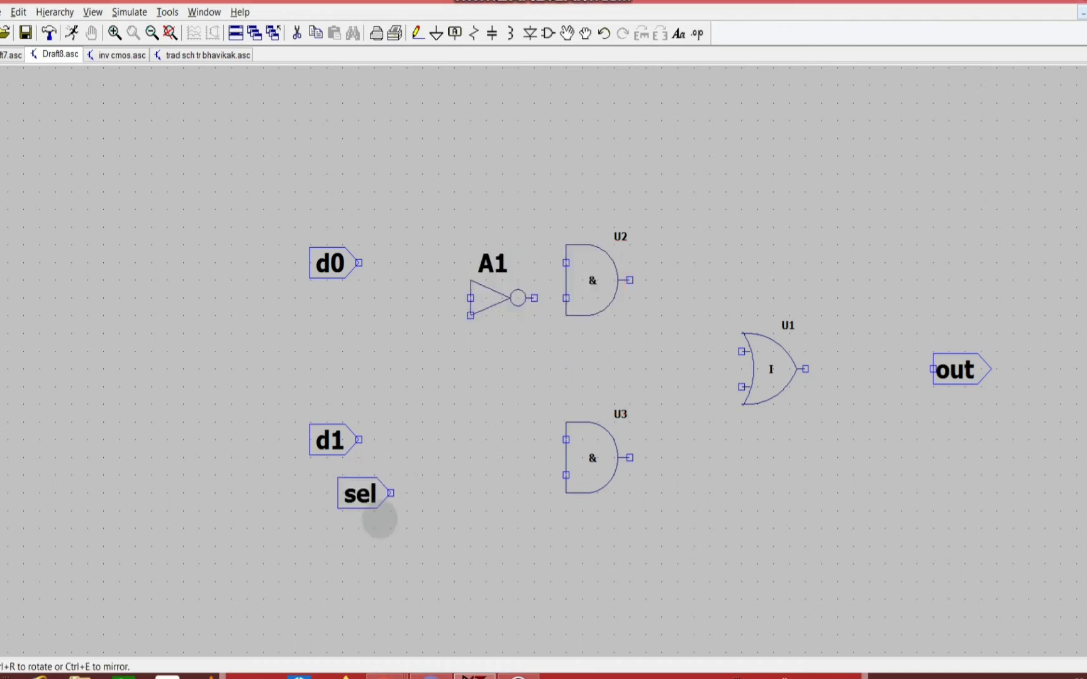
{"action": "left_click", "coordinate": [359, 564]}
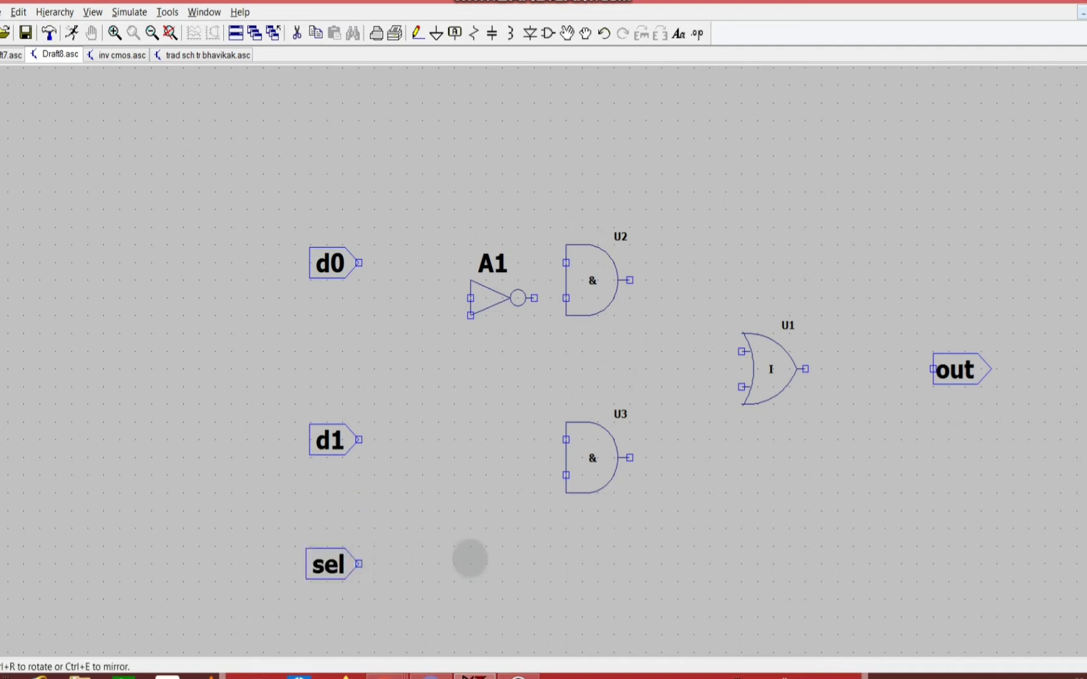
{"action": "left_click", "coordinate": [470, 564]}
{"action": "right_click", "coordinate": [491, 491]}
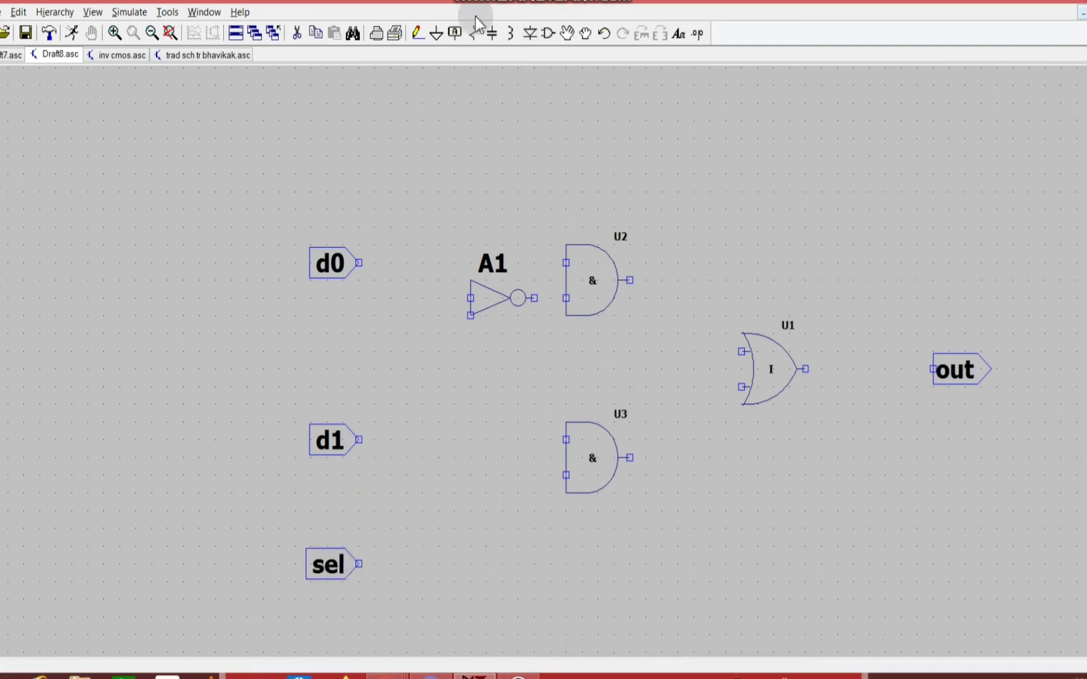
Wire d0 to the upper AND gate's upper input and the inverter's output to that gate's lower input.
{"action": "left_click", "coordinate": [419, 40]}
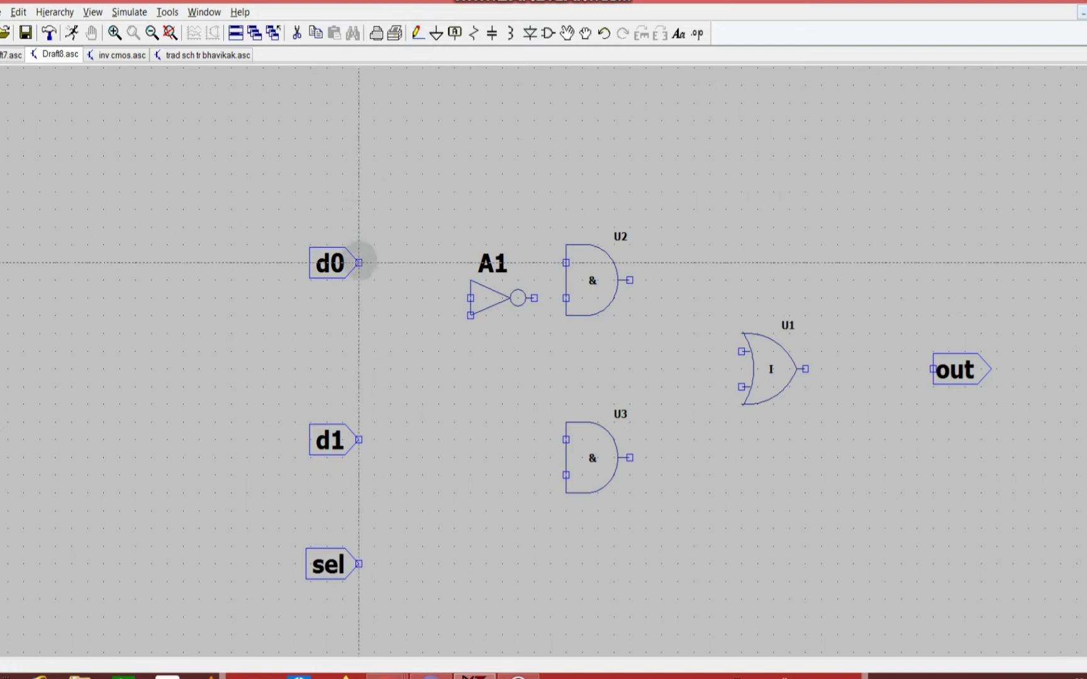
{"action": "left_click", "coordinate": [358, 262]}
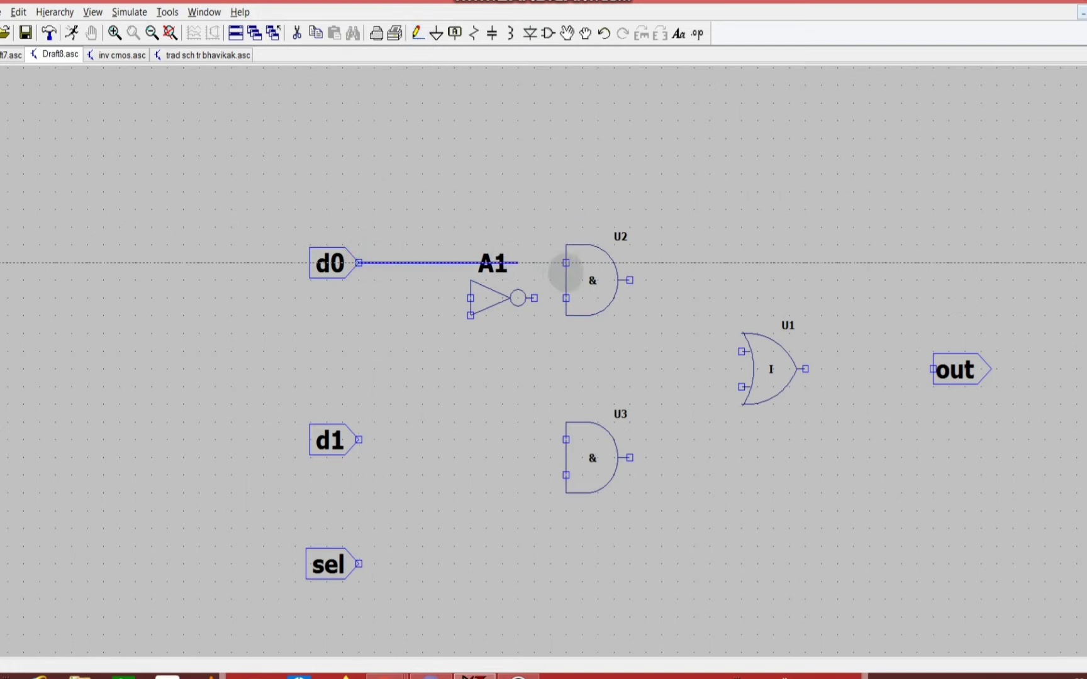
{"action": "left_click", "coordinate": [566, 263]}
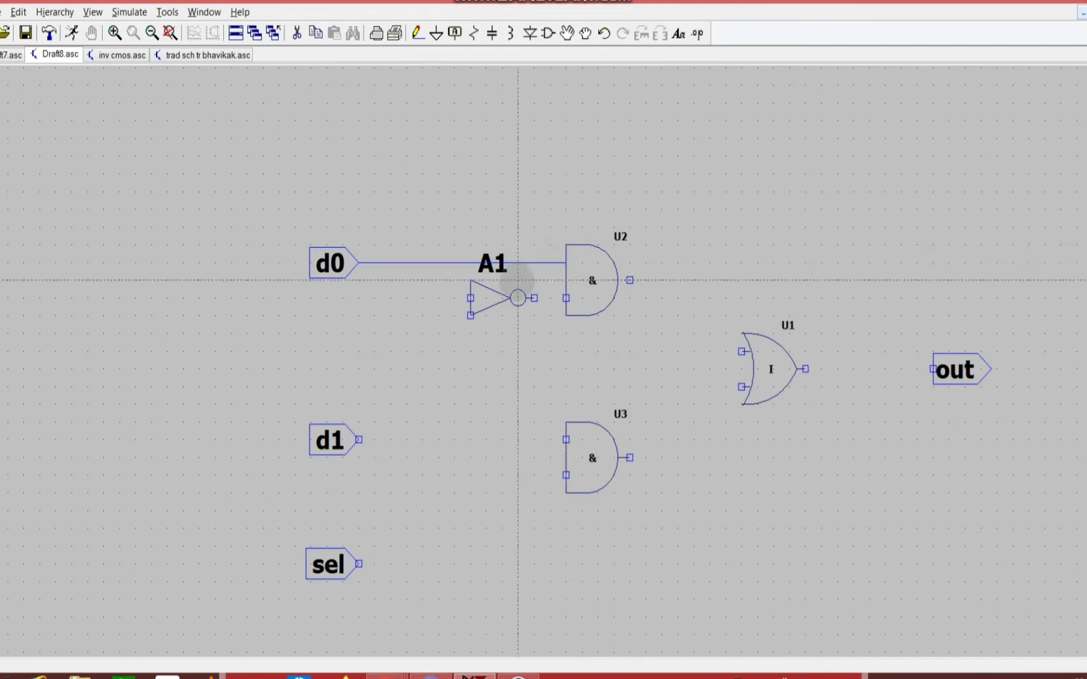
{"action": "left_click", "coordinate": [534, 298]}
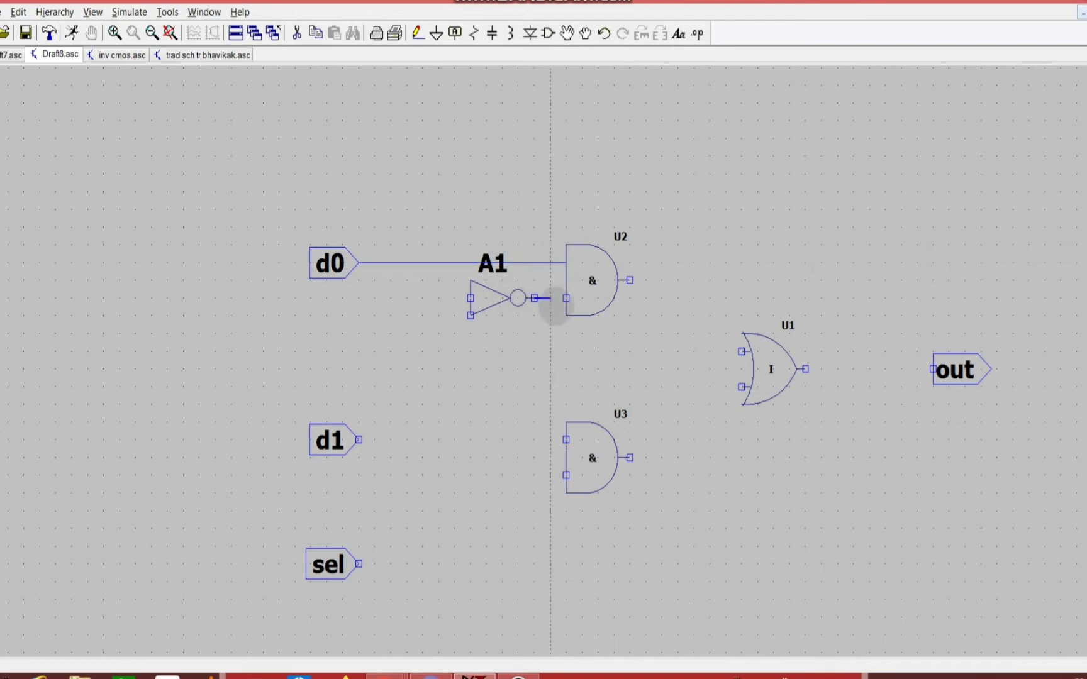
{"action": "left_click", "coordinate": [566, 298]}
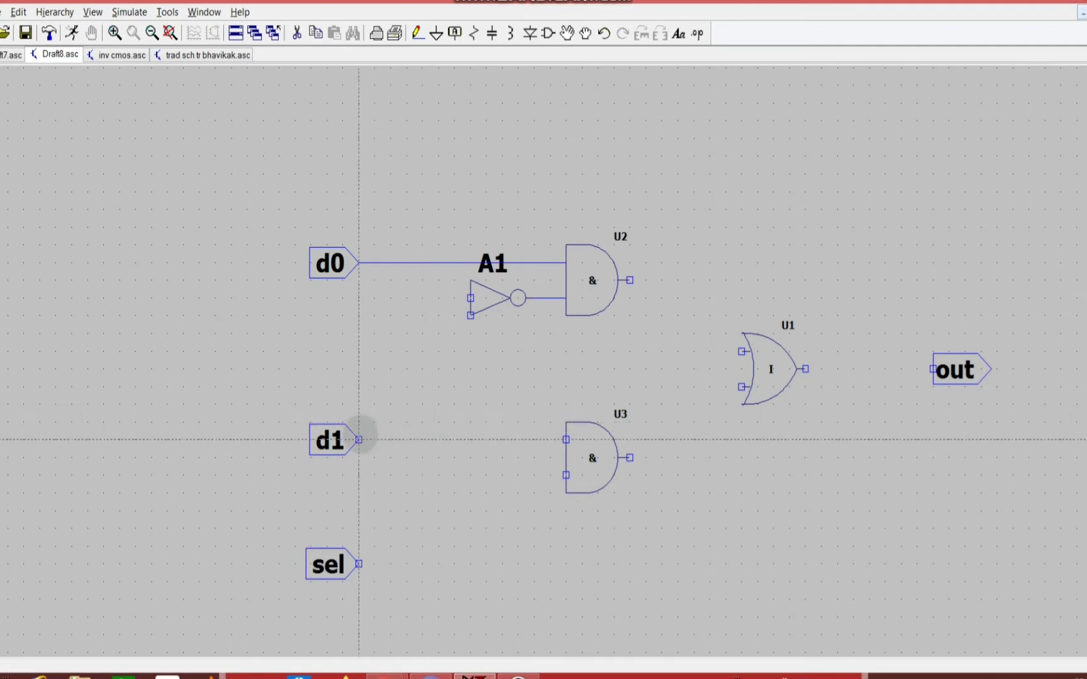
Wire d1 to the lower AND gate's upper input, and route the inverter's input down to the sel port.
{"action": "left_click", "coordinate": [359, 440]}
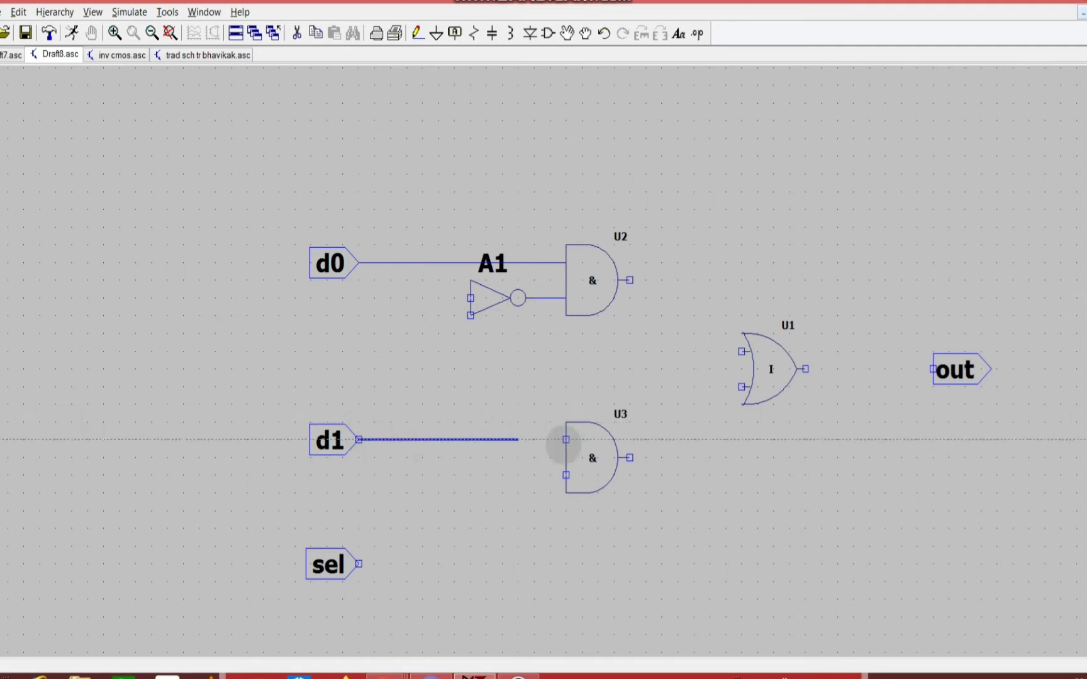
{"action": "left_click", "coordinate": [563, 445]}
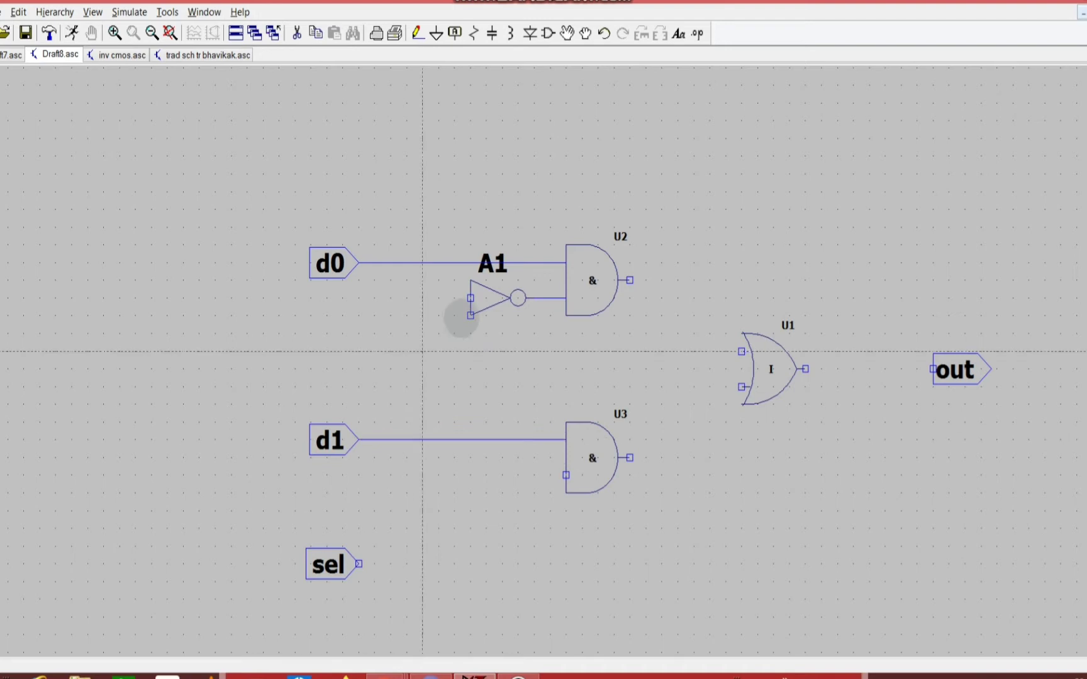
{"action": "left_click", "coordinate": [470, 299]}
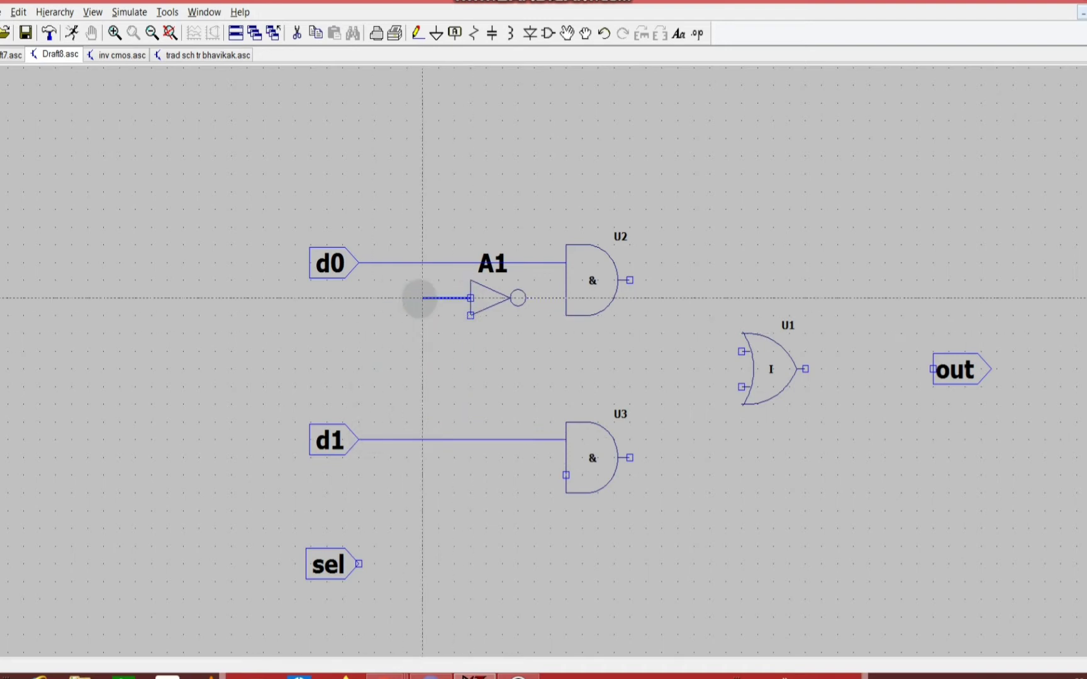
{"action": "left_click", "coordinate": [421, 298]}
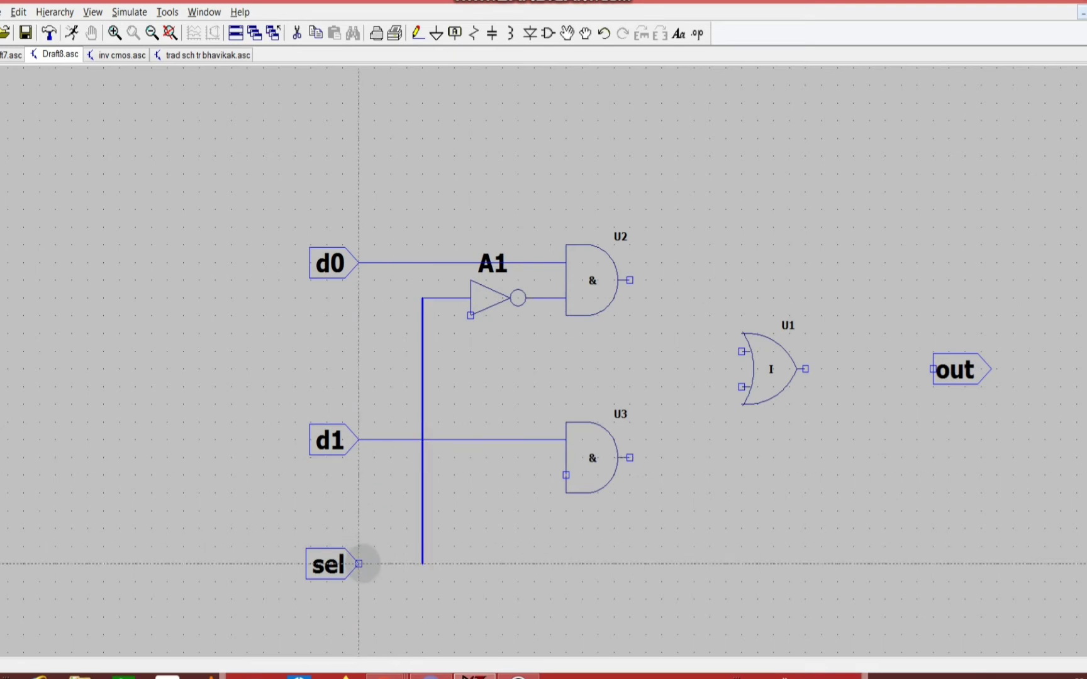
{"action": "left_click", "coordinate": [359, 564]}
{"action": "left_click", "coordinate": [359, 564]}
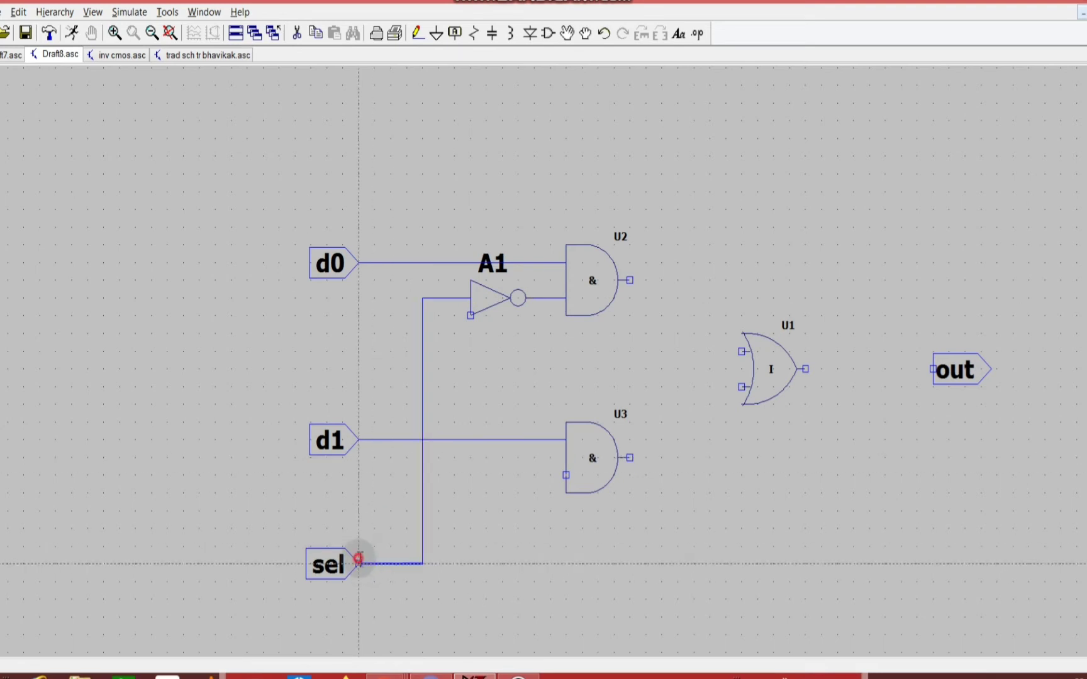
Wire the lower AND gate's output to the OR gate's lower input and the upper AND gate's output to its upper input.
{"action": "left_click", "coordinate": [631, 456]}
{"action": "left_click", "coordinate": [710, 458]}
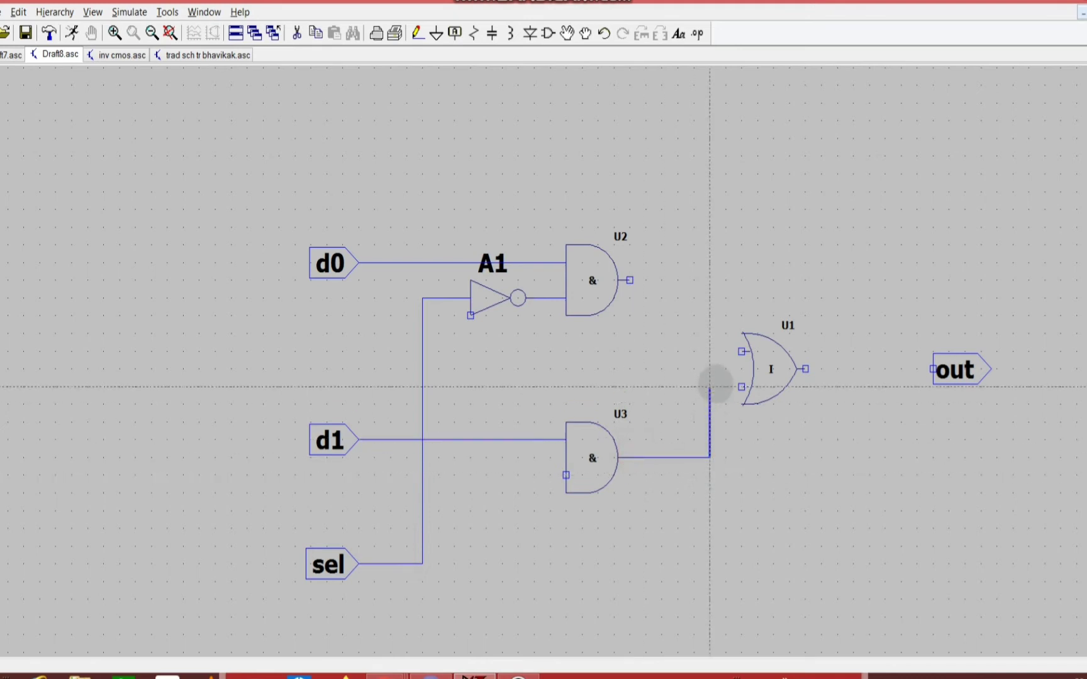
{"action": "left_click", "coordinate": [730, 387]}
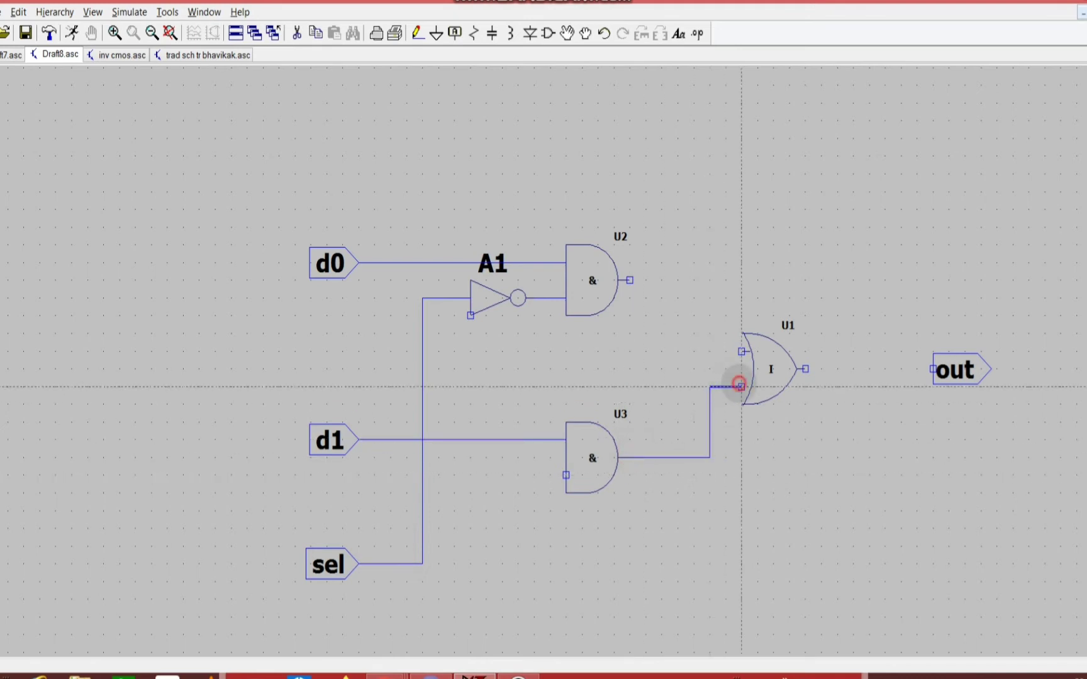
{"action": "left_click", "coordinate": [630, 280]}
{"action": "left_click", "coordinate": [711, 280]}
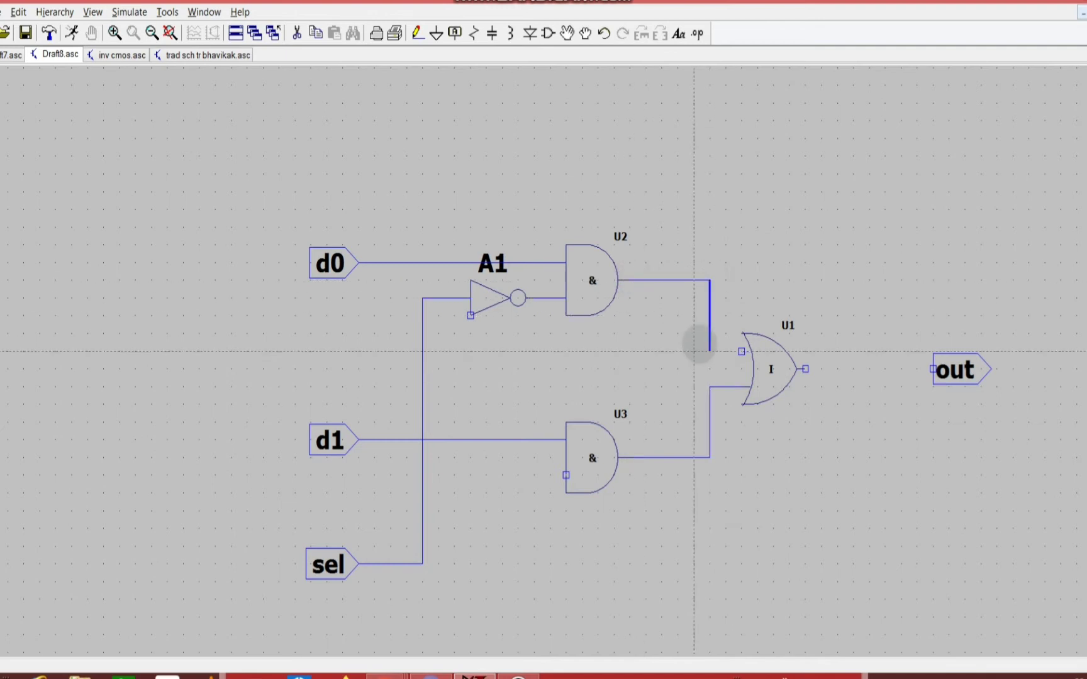
{"action": "left_click", "coordinate": [699, 344]}
{"action": "left_click", "coordinate": [739, 350]}
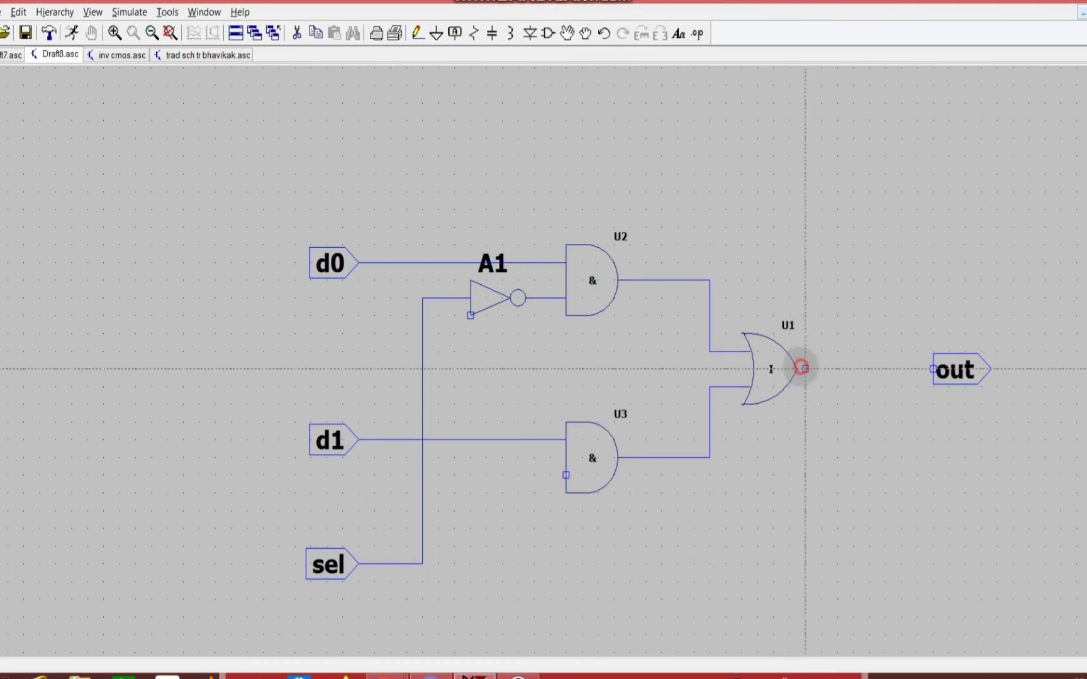
Wire the OR gate's output to out, and branch the vertical sel wire to the lower AND gate's lower input.
{"action": "left_click", "coordinate": [802, 369]}
{"action": "left_click", "coordinate": [927, 370]}
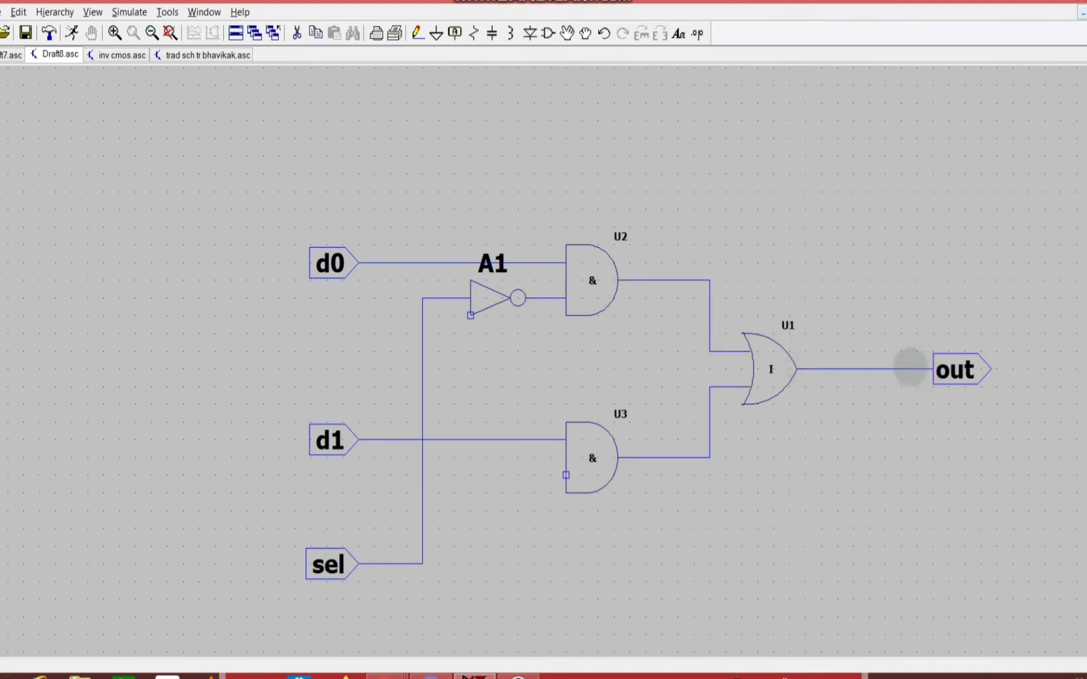
{"action": "left_click", "coordinate": [421, 34]}
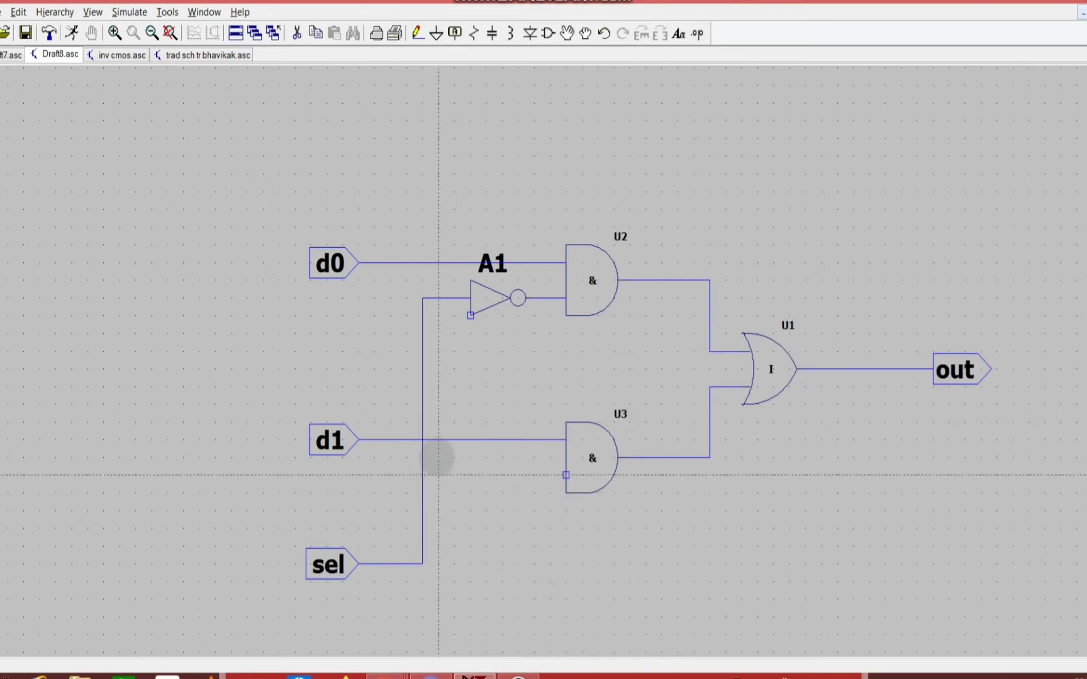
{"action": "left_click", "coordinate": [422, 475]}
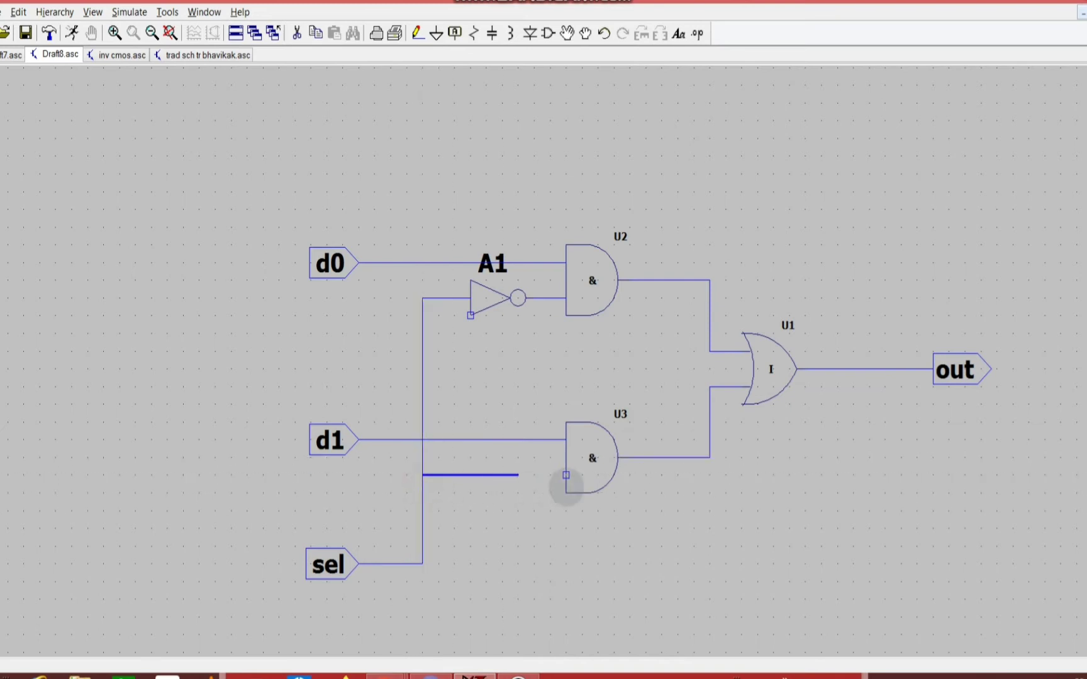
{"action": "left_click", "coordinate": [566, 488]}
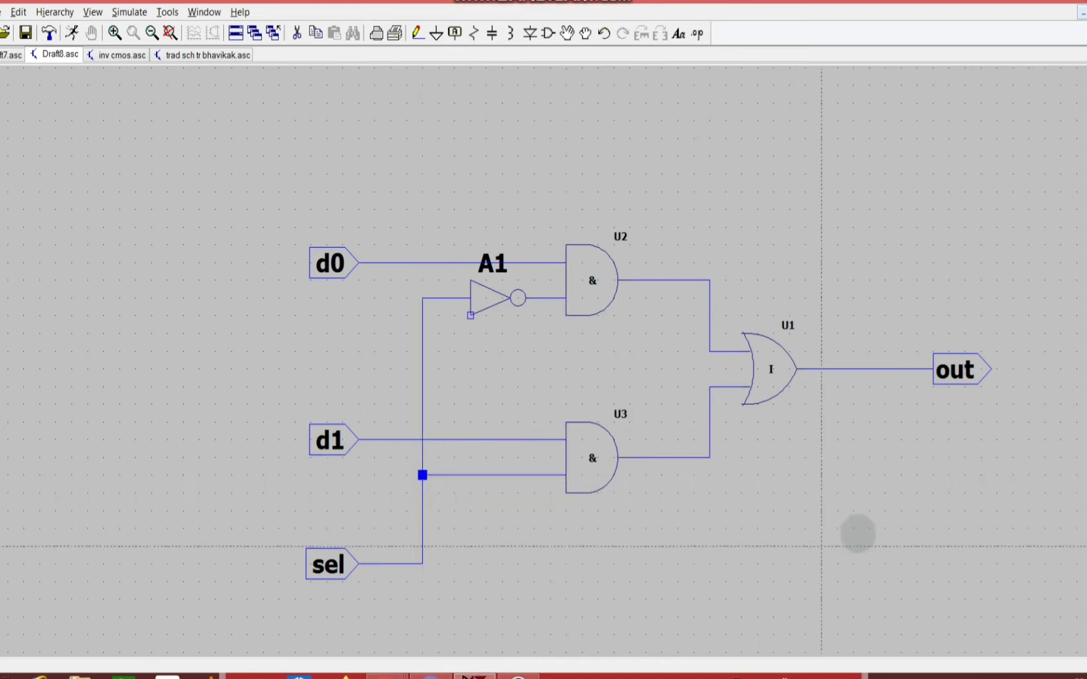
{"action": "key", "text": "Escape"}
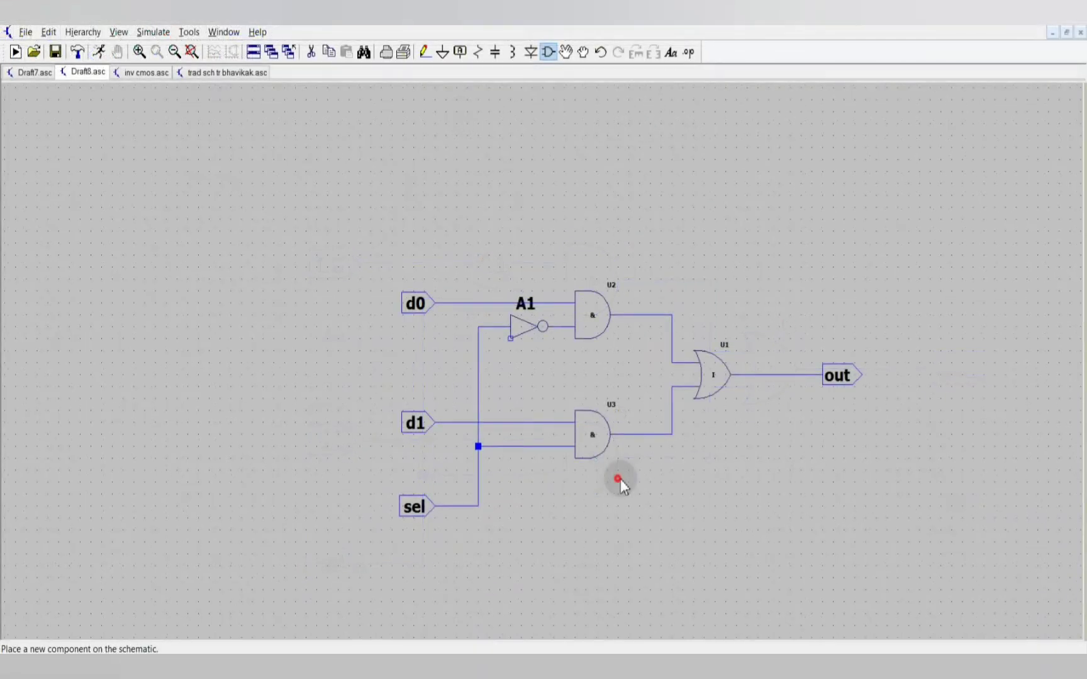
Place three voltage source symbols in a vertical column to the left of the input ports.
{"action": "left_click", "coordinate": [690, 461]}
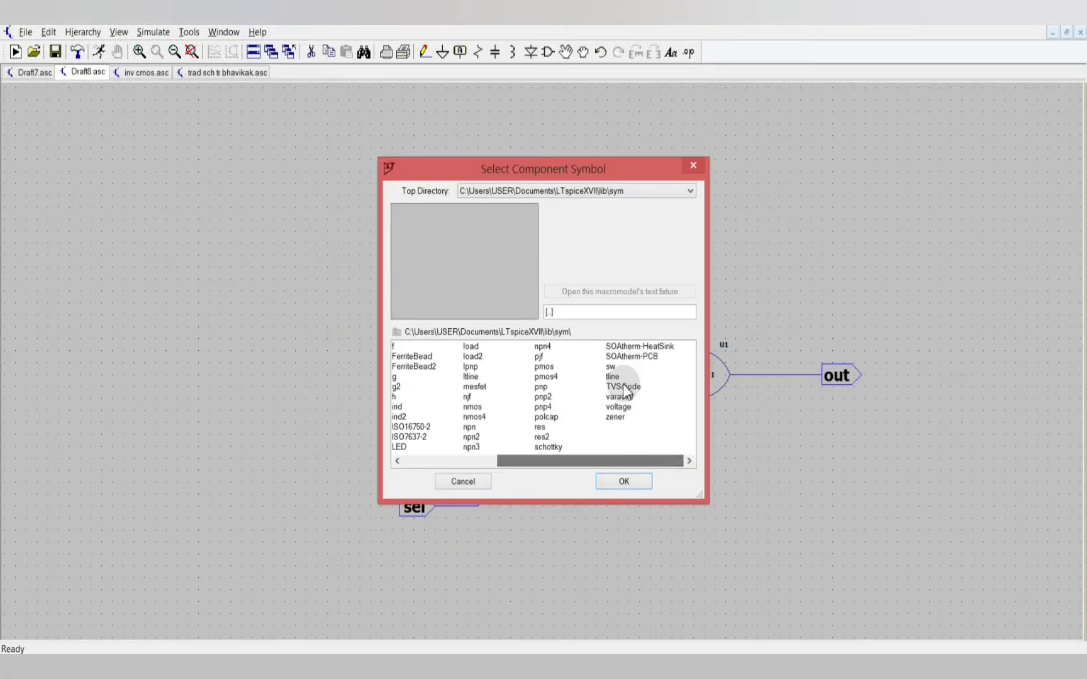
{"action": "left_click", "coordinate": [621, 407]}
{"action": "left_click", "coordinate": [623, 481]}
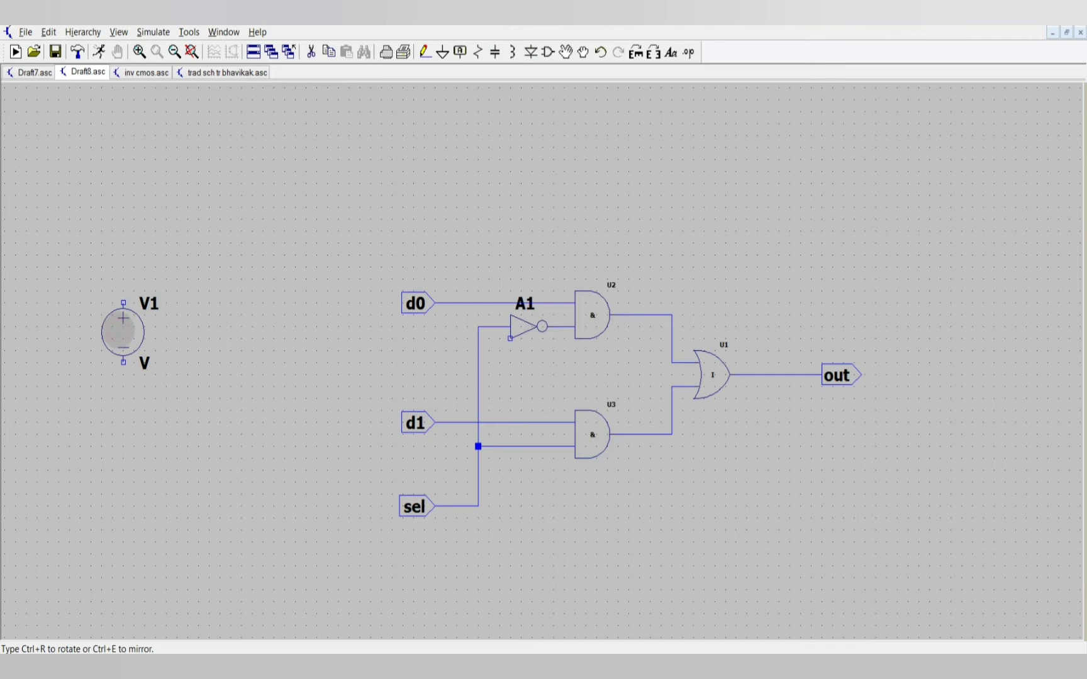
{"action": "left_click", "coordinate": [123, 333]}
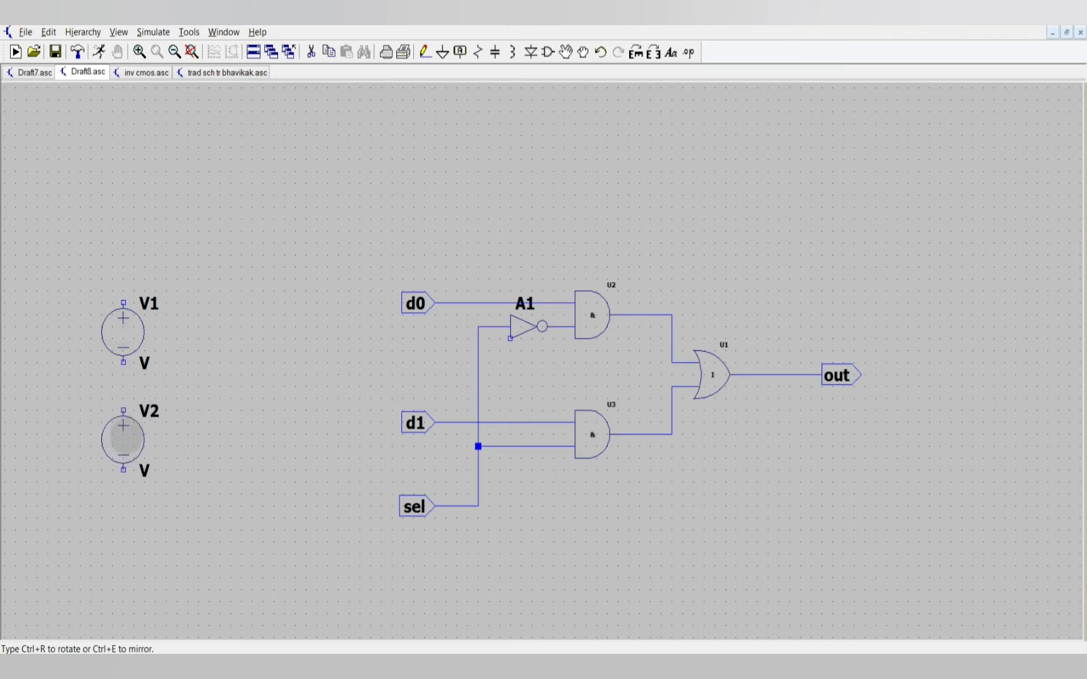
{"action": "left_click", "coordinate": [123, 439]}
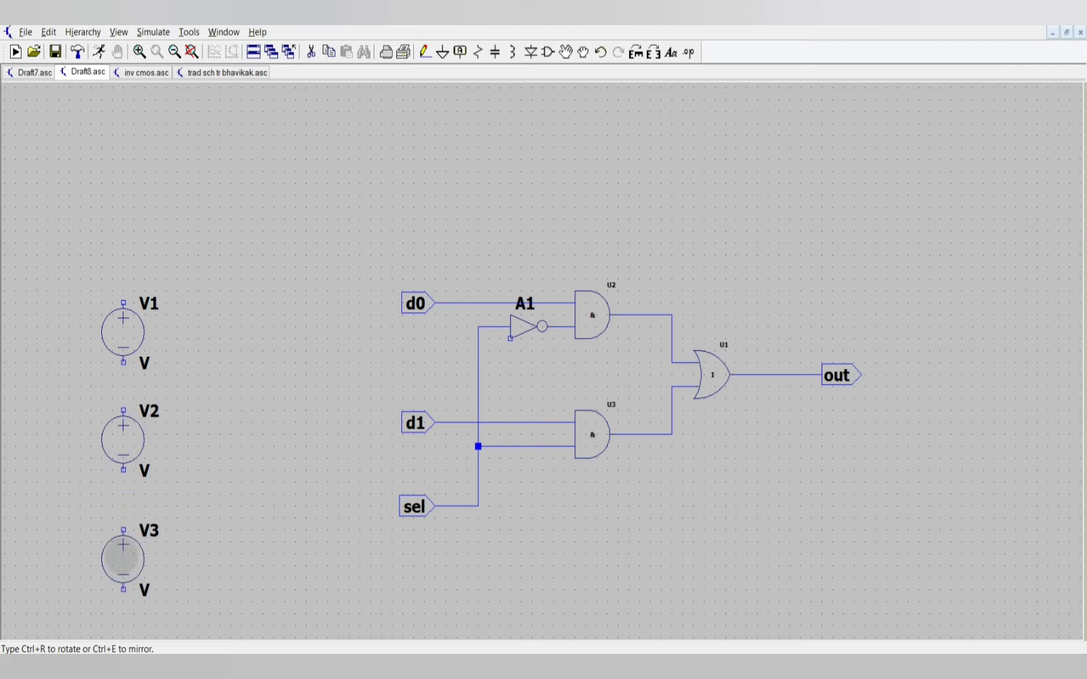
{"action": "left_click", "coordinate": [123, 546]}
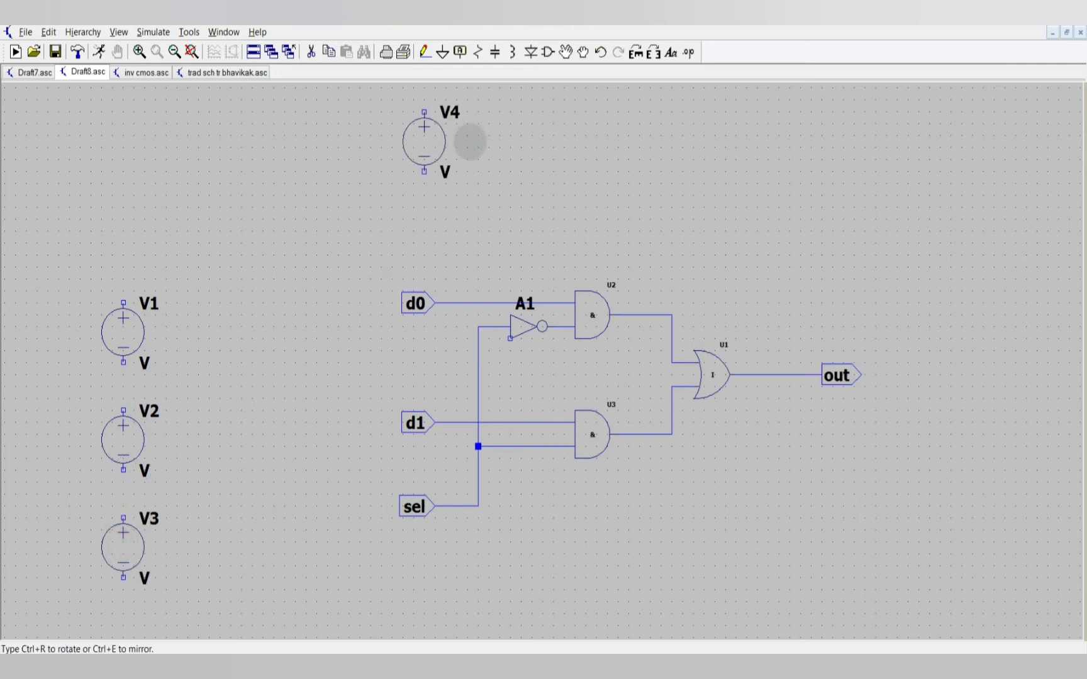
{"action": "key", "text": "Escape"}
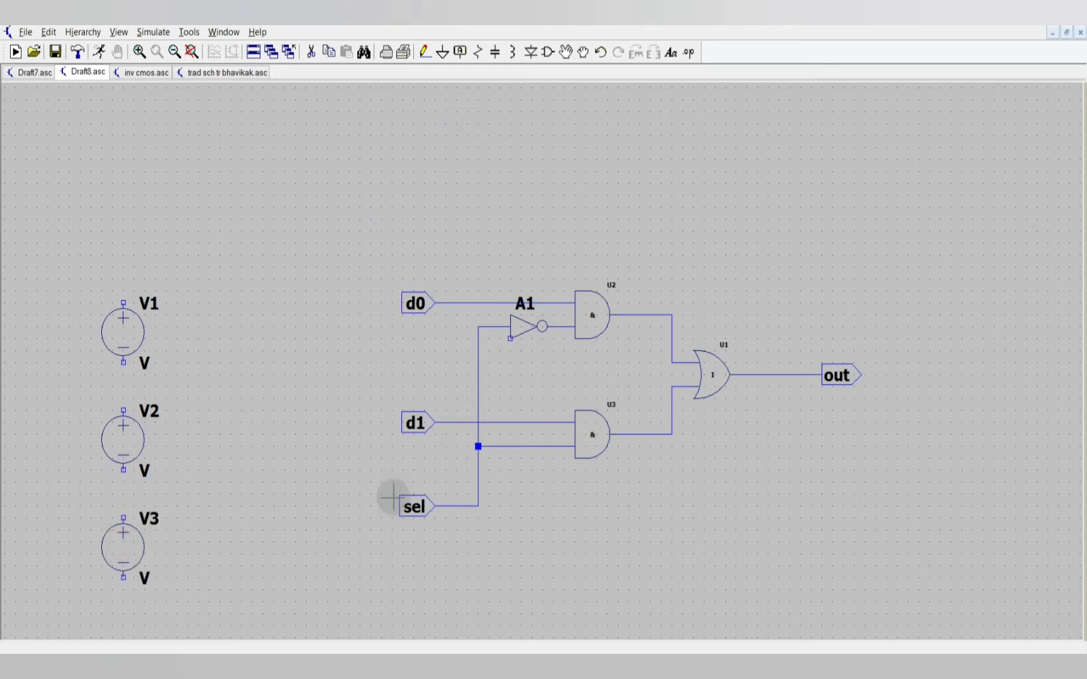
Place one diode symbol below and slightly left of the voltage source column.
{"action": "left_click_drag", "start_coordinate": [379, 472], "coordinate": [439, 410]}
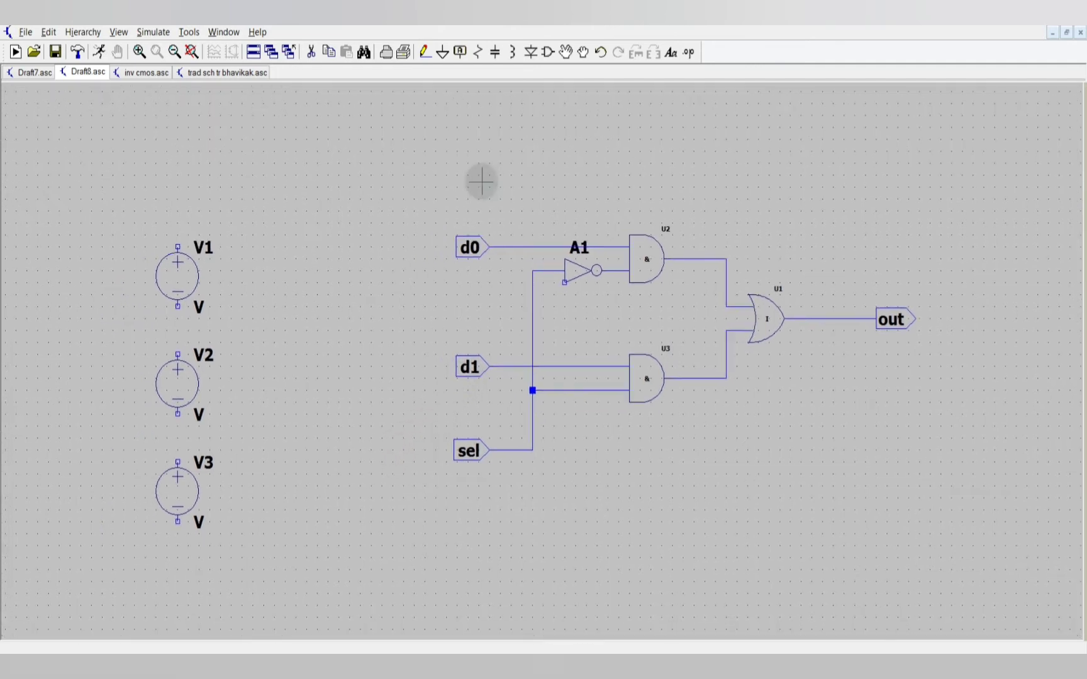
{"action": "left_click", "coordinate": [532, 53]}
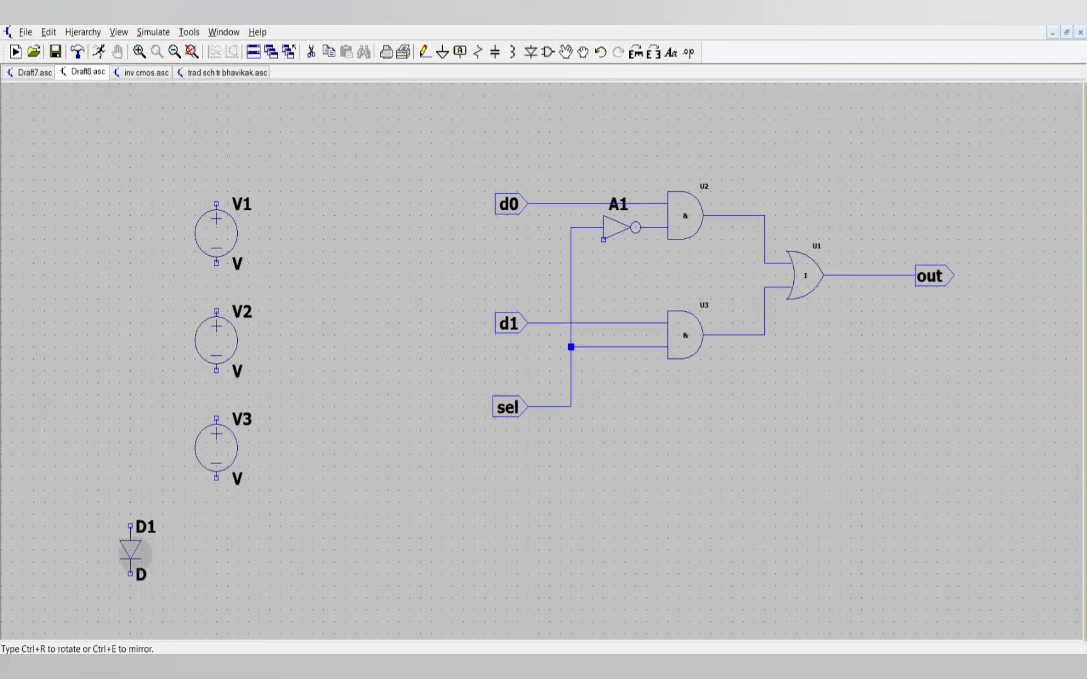
{"action": "left_click", "coordinate": [135, 553]}
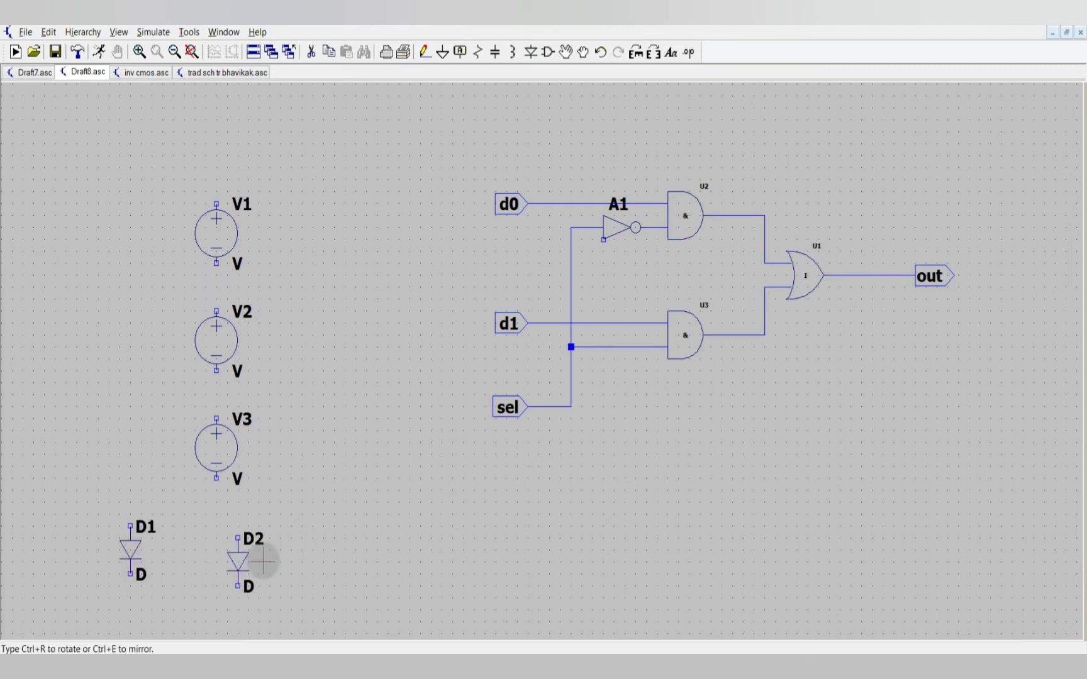
{"action": "key", "text": "Escape"}
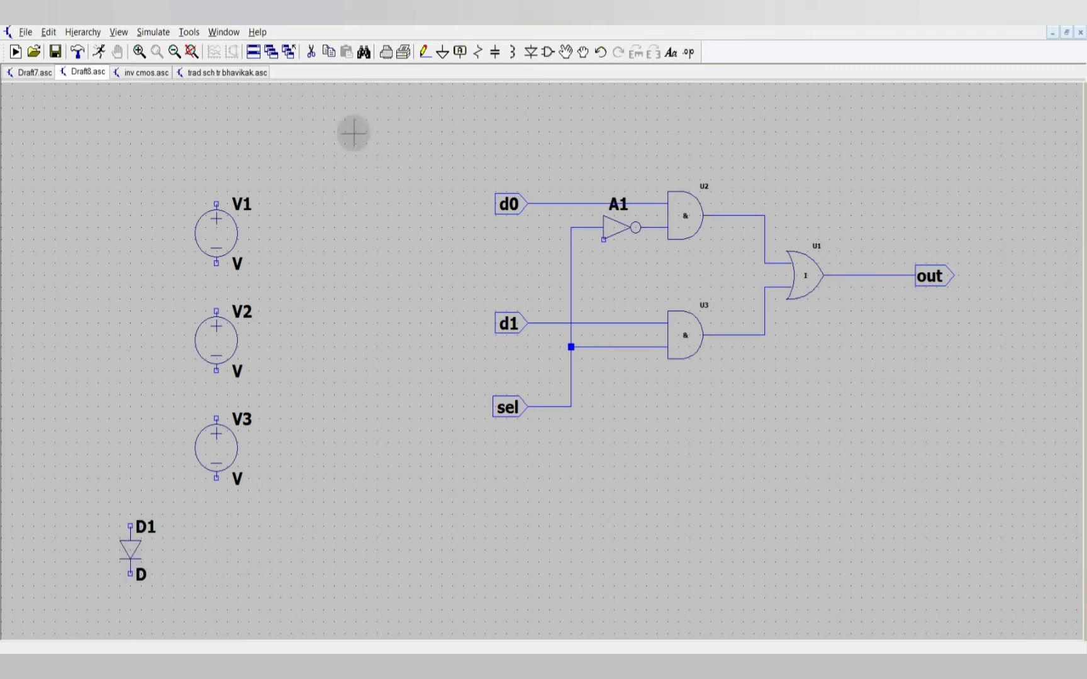
Wire V1's negative terminal left and down to the diode's upper terminal.
{"action": "left_click", "coordinate": [425, 52]}
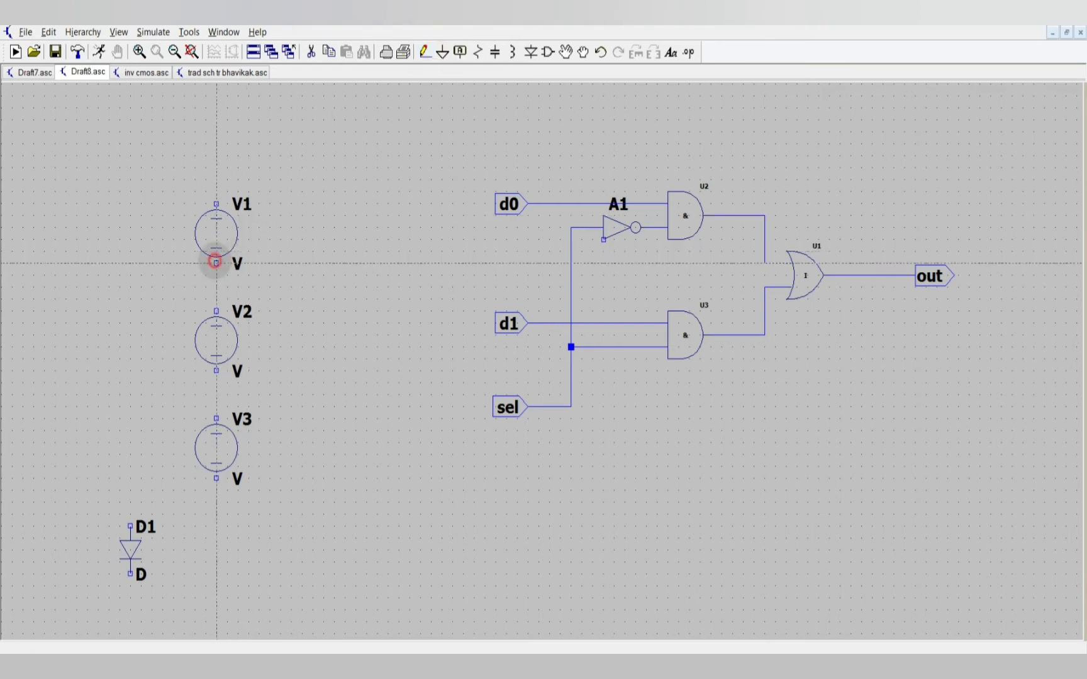
{"action": "left_click", "coordinate": [216, 262]}
{"action": "left_click", "coordinate": [131, 264]}
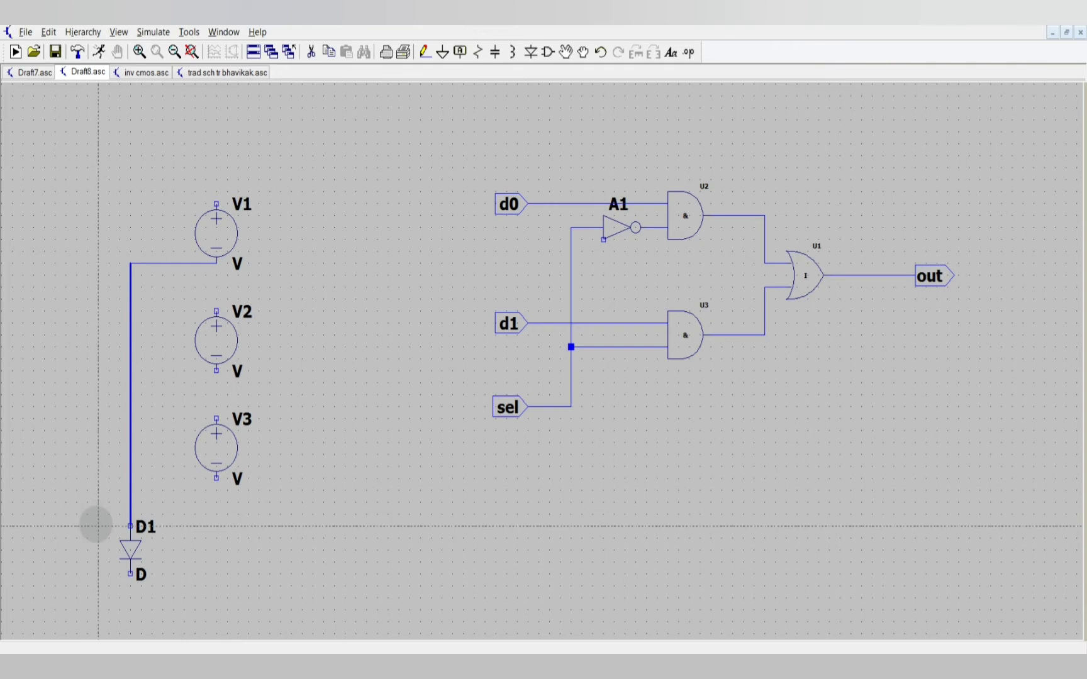
{"action": "left_click", "coordinate": [97, 522]}
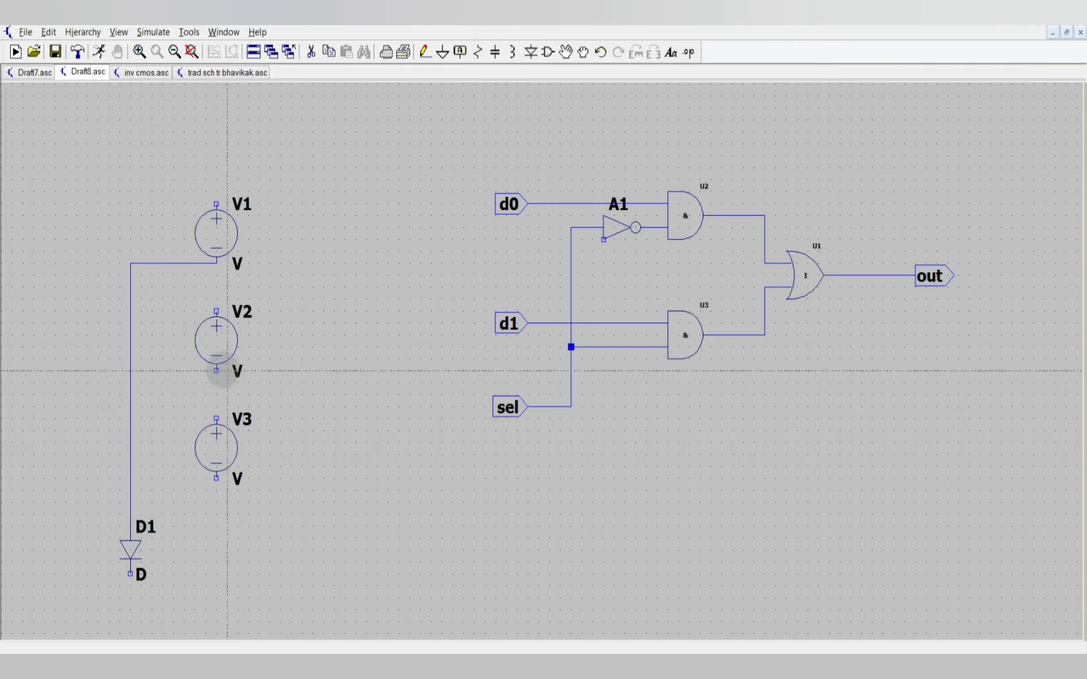
Wire the negative terminals of V2 and V3 to the vertical wire running down to the diode.
{"action": "left_click", "coordinate": [217, 370]}
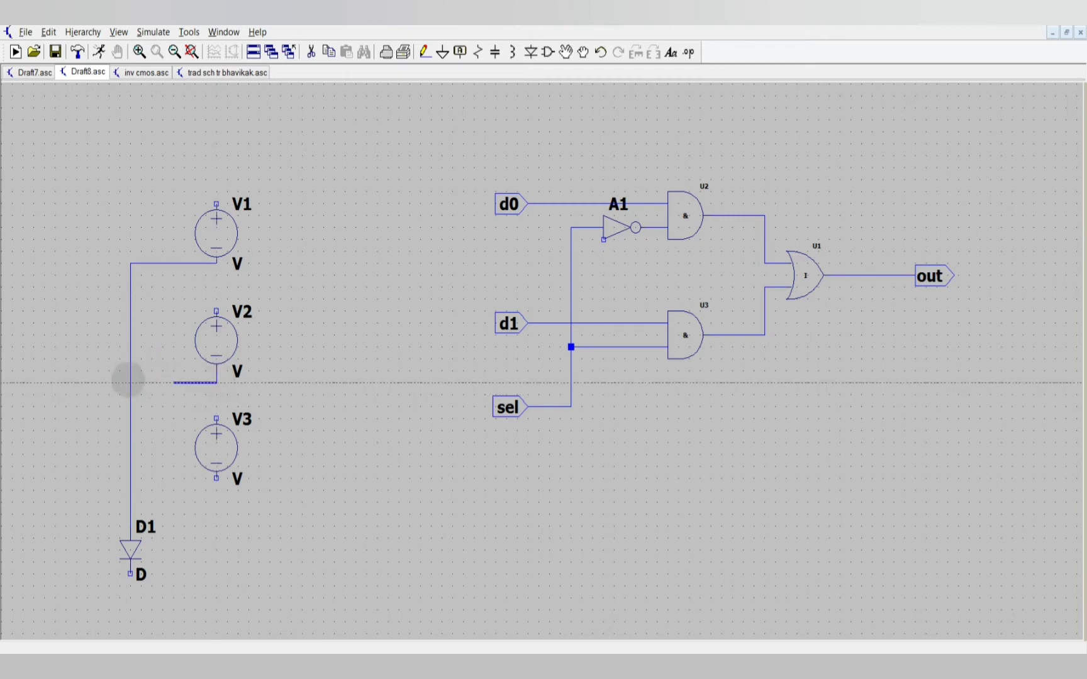
{"action": "left_click", "coordinate": [130, 383]}
{"action": "left_click", "coordinate": [217, 478]}
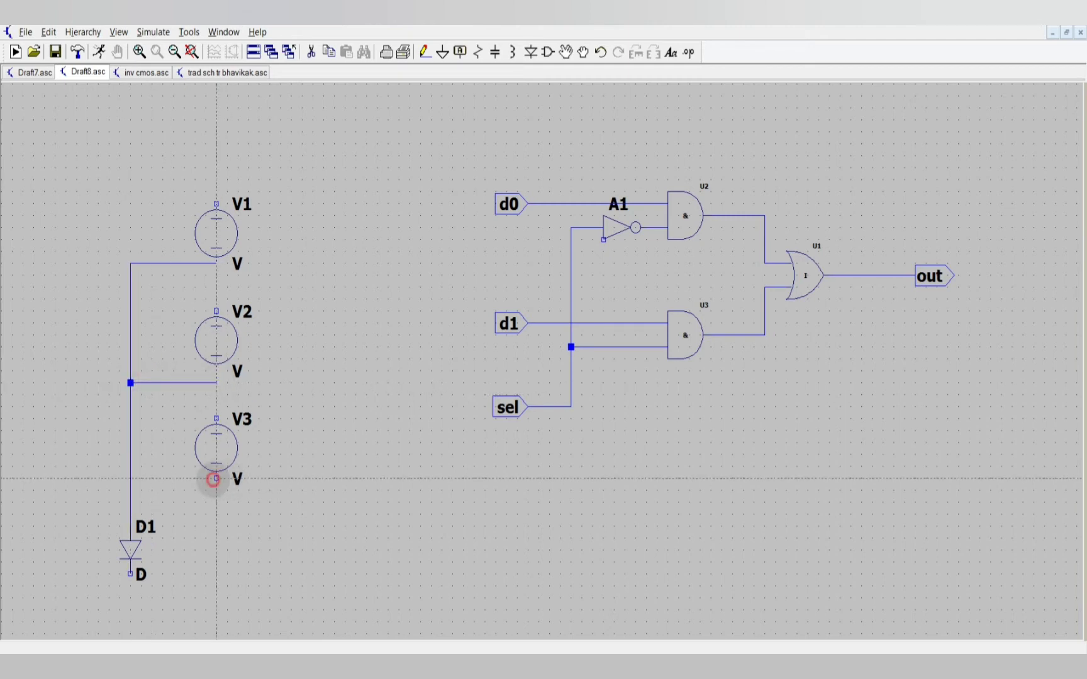
{"action": "left_click", "coordinate": [216, 502]}
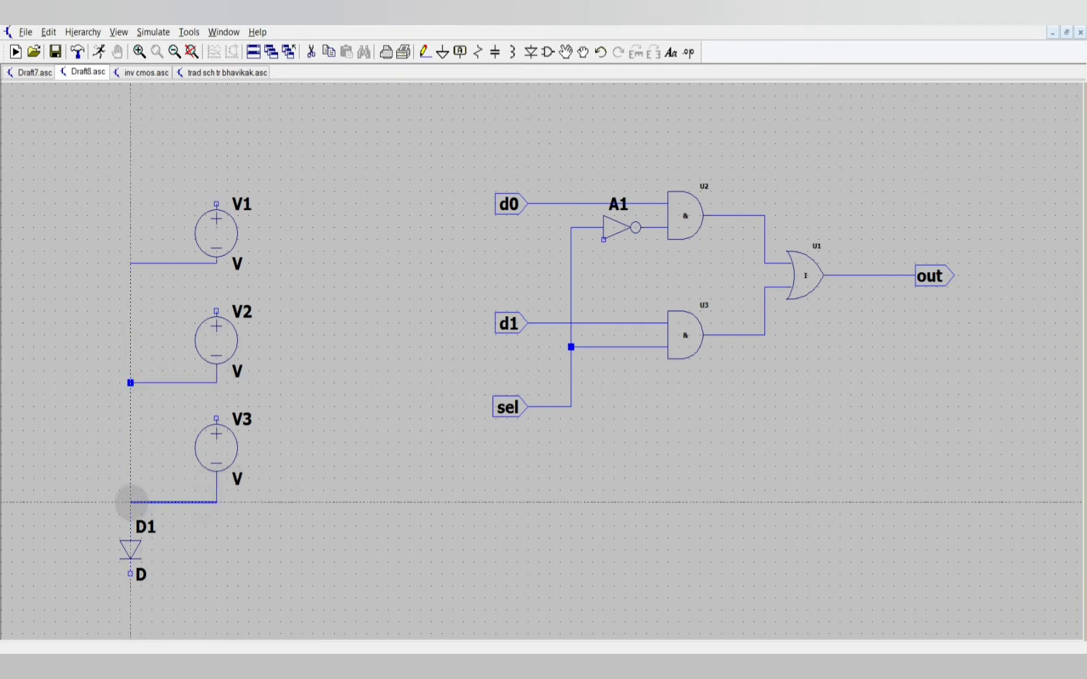
{"action": "left_click", "coordinate": [131, 502]}
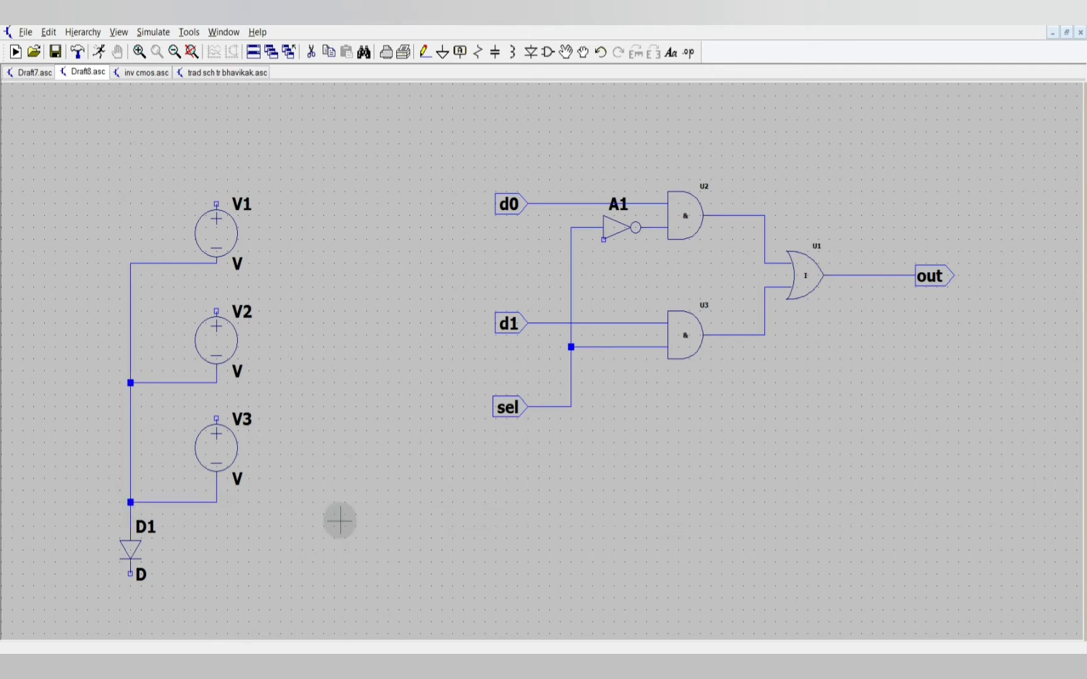
Create a net label d0 with port type Output and place it to the upper right of V1.
{"action": "left_click", "coordinate": [461, 52]}
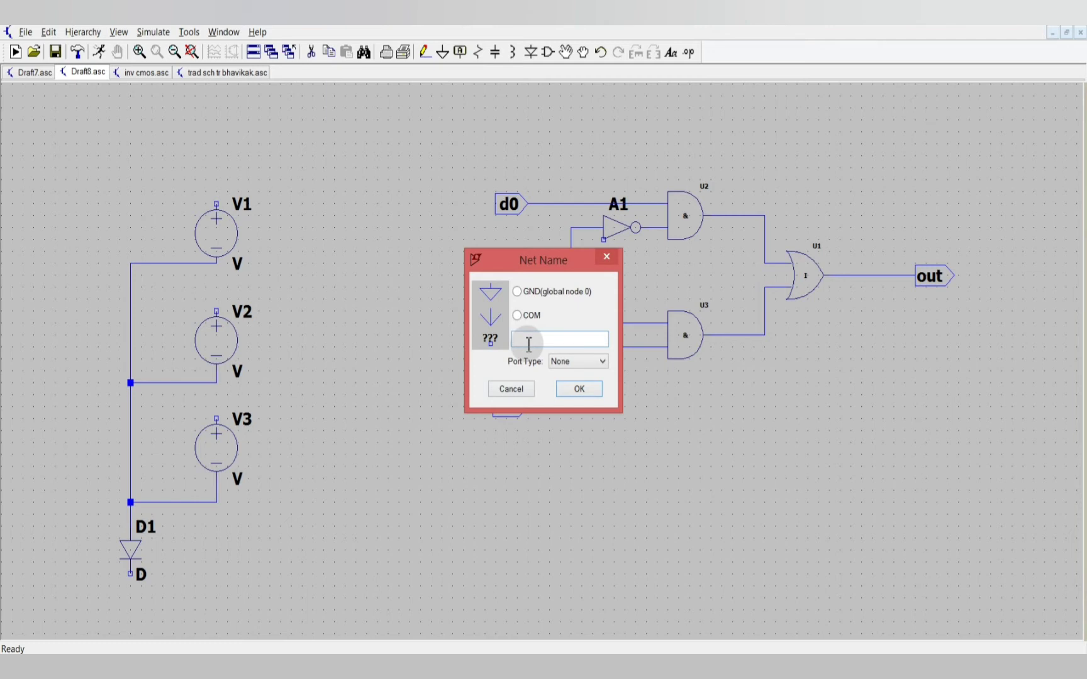
{"action": "type", "text": "d0"}
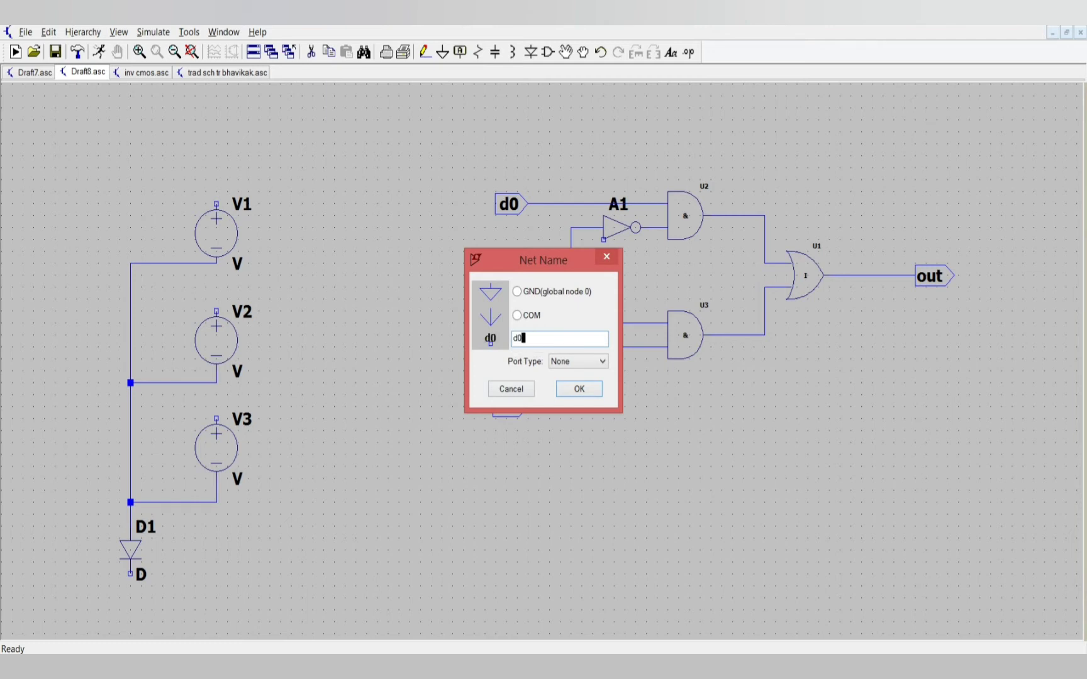
{"action": "left_click", "coordinate": [561, 362]}
{"action": "left_click", "coordinate": [562, 394]}
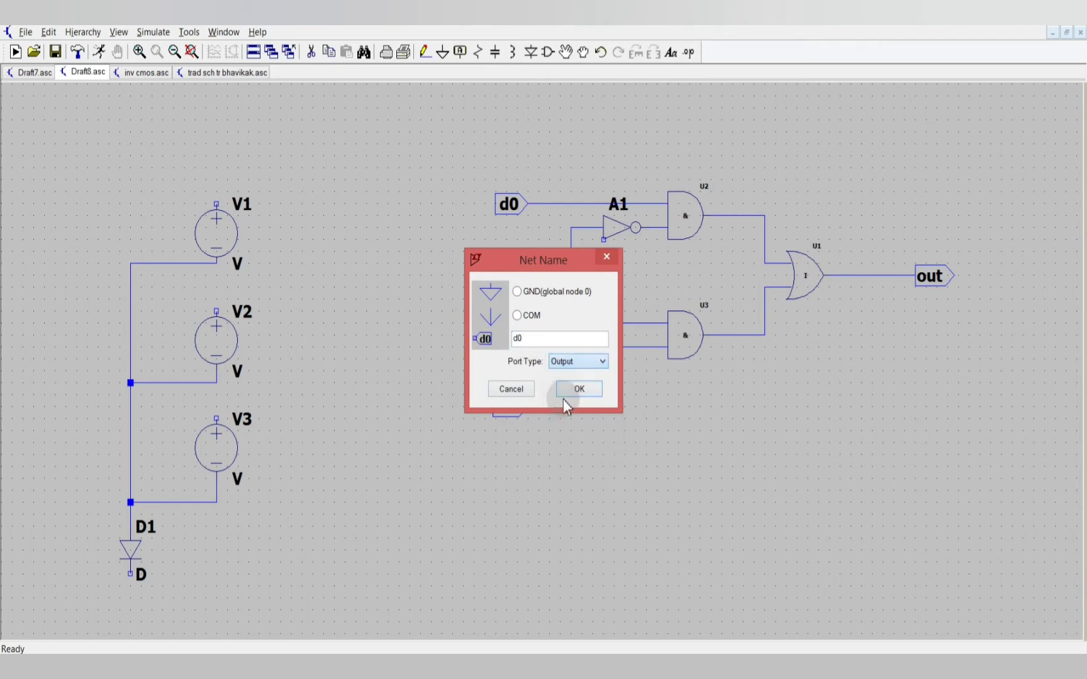
{"action": "left_click", "coordinate": [562, 393]}
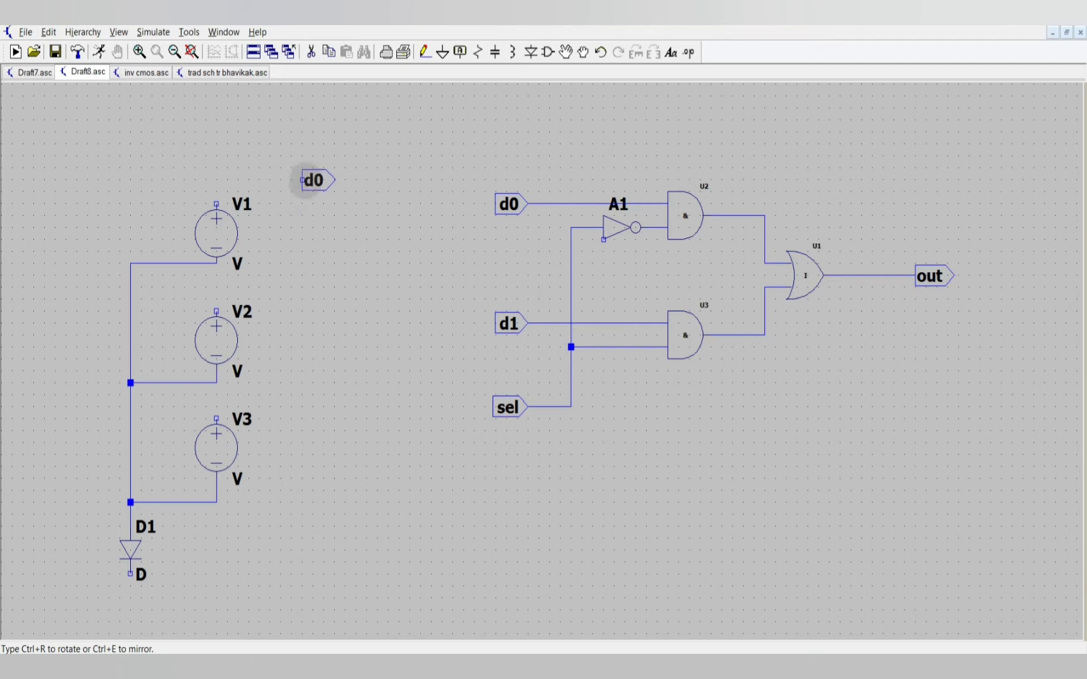
{"action": "left_click", "coordinate": [302, 180]}
{"action": "key", "text": "Escape"}
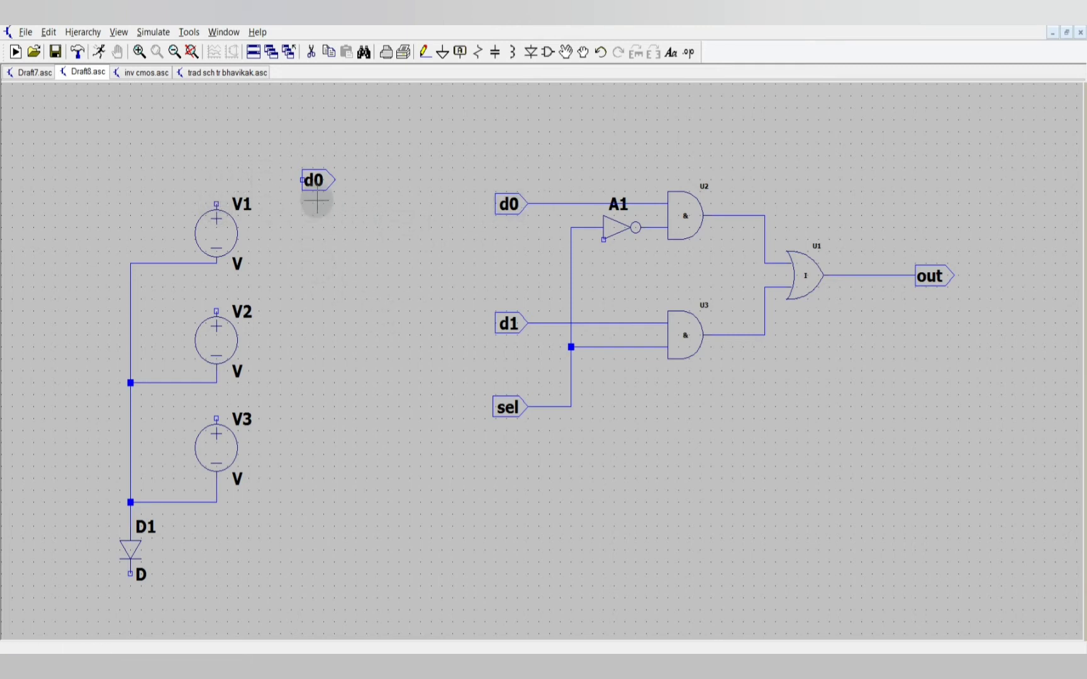
Wire V1's positive terminal up and across to the new d0 output port.
{"action": "left_click", "coordinate": [425, 52]}
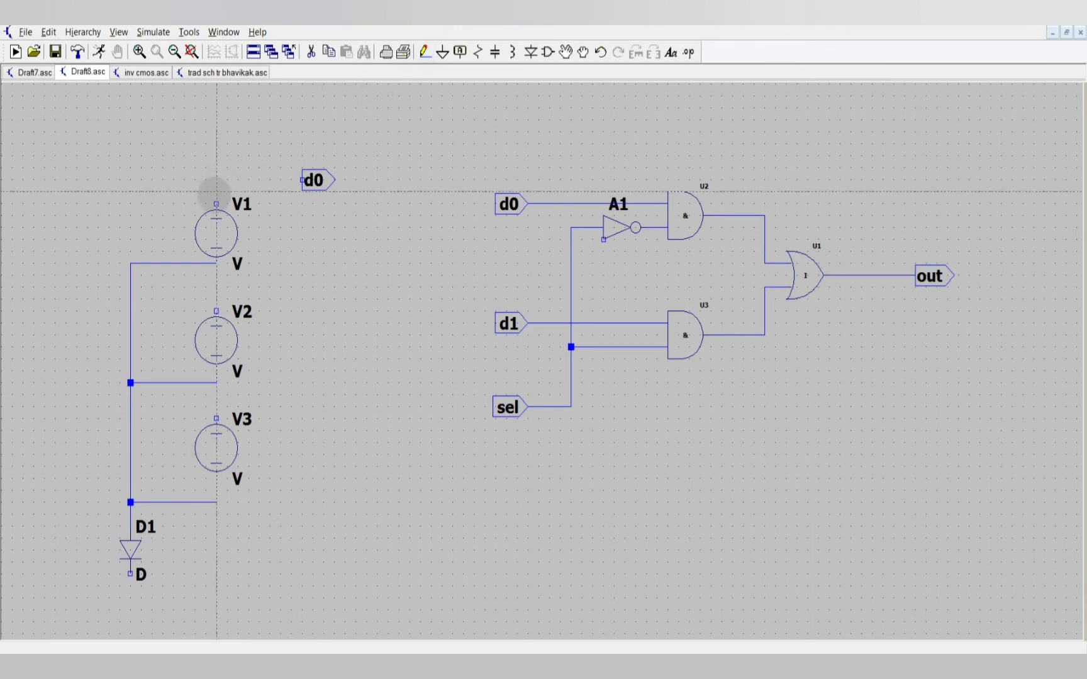
{"action": "left_click", "coordinate": [217, 204]}
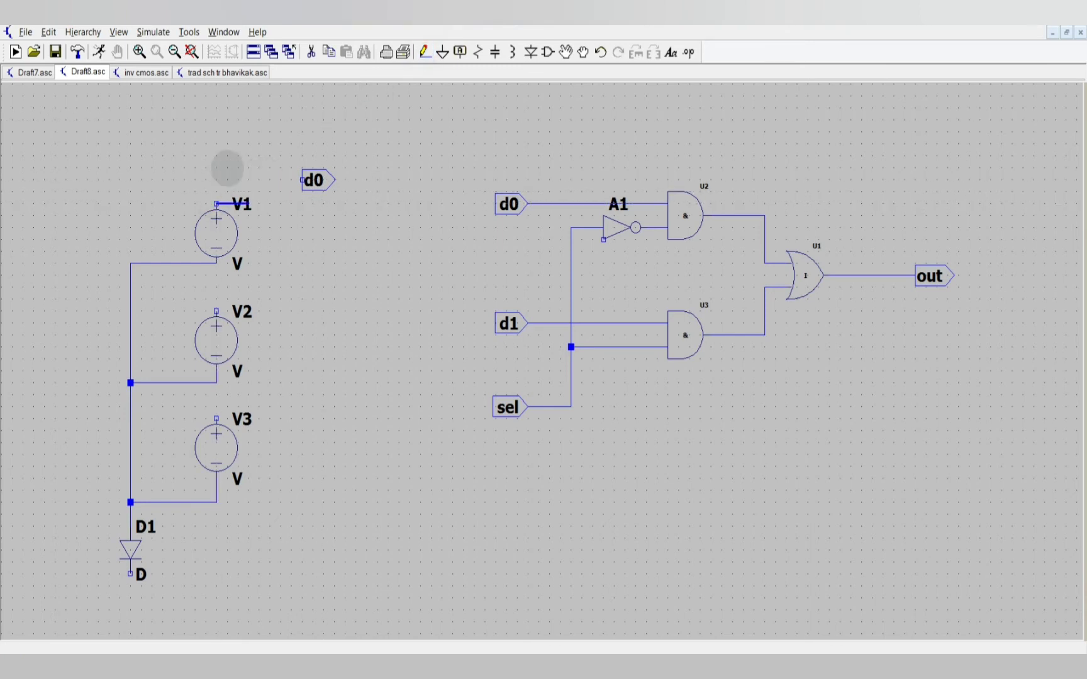
{"action": "left_click", "coordinate": [223, 176]}
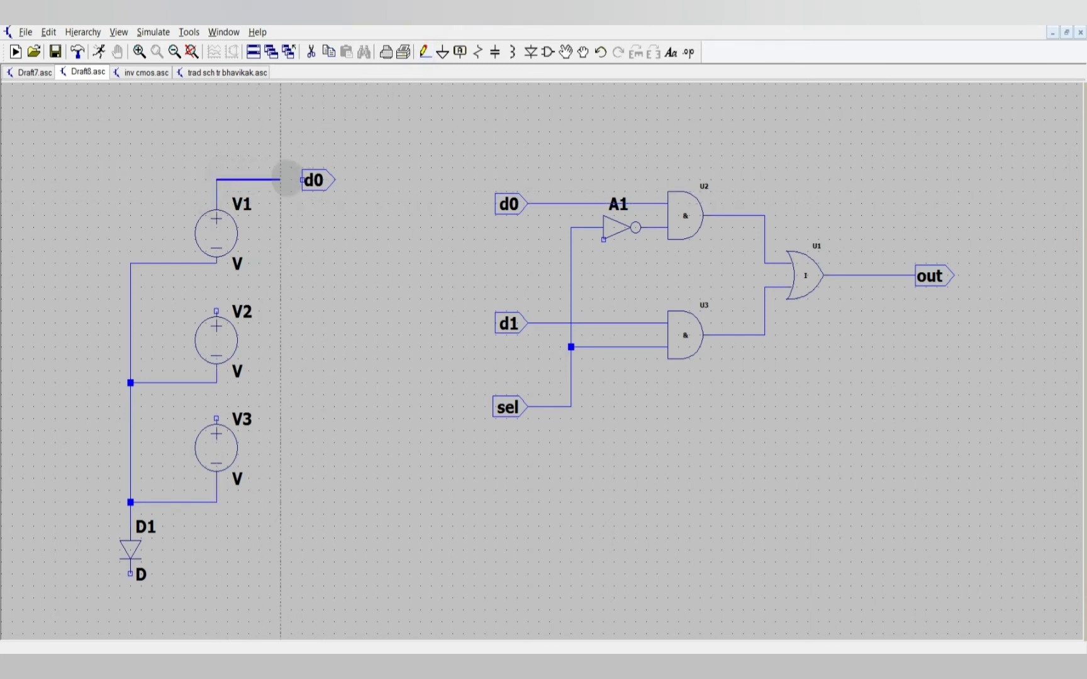
{"action": "left_click", "coordinate": [303, 180]}
{"action": "right_click", "coordinate": [396, 107]}
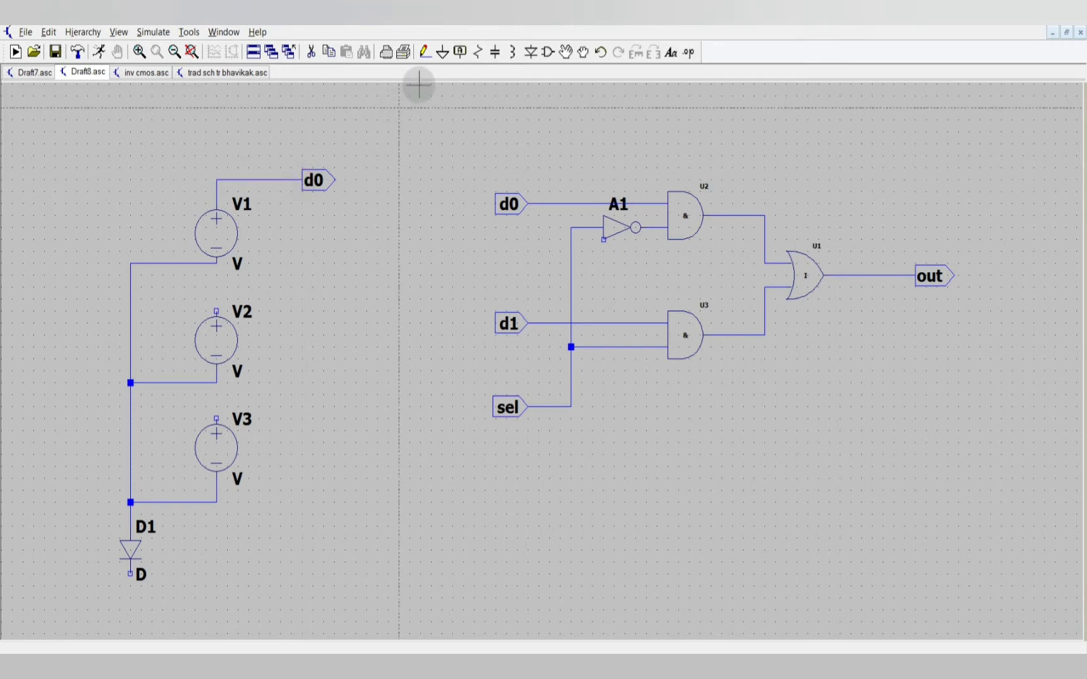
Create a net label d1 with port type Output and place it to the upper right of V2.
{"action": "left_click", "coordinate": [461, 52]}
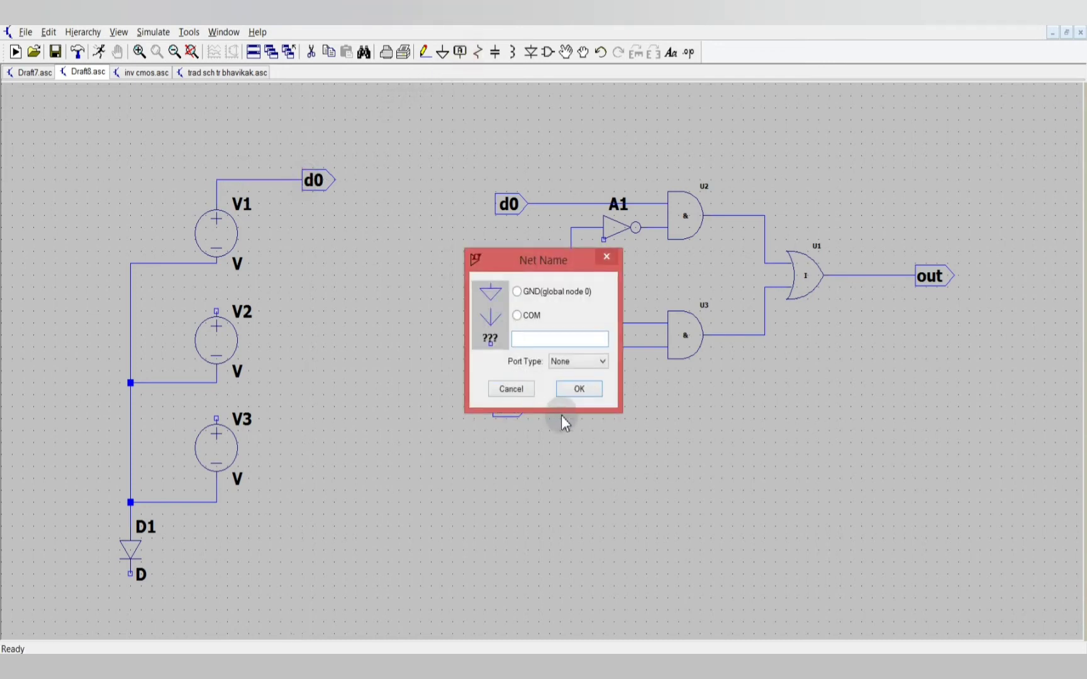
{"action": "type", "text": "d1"}
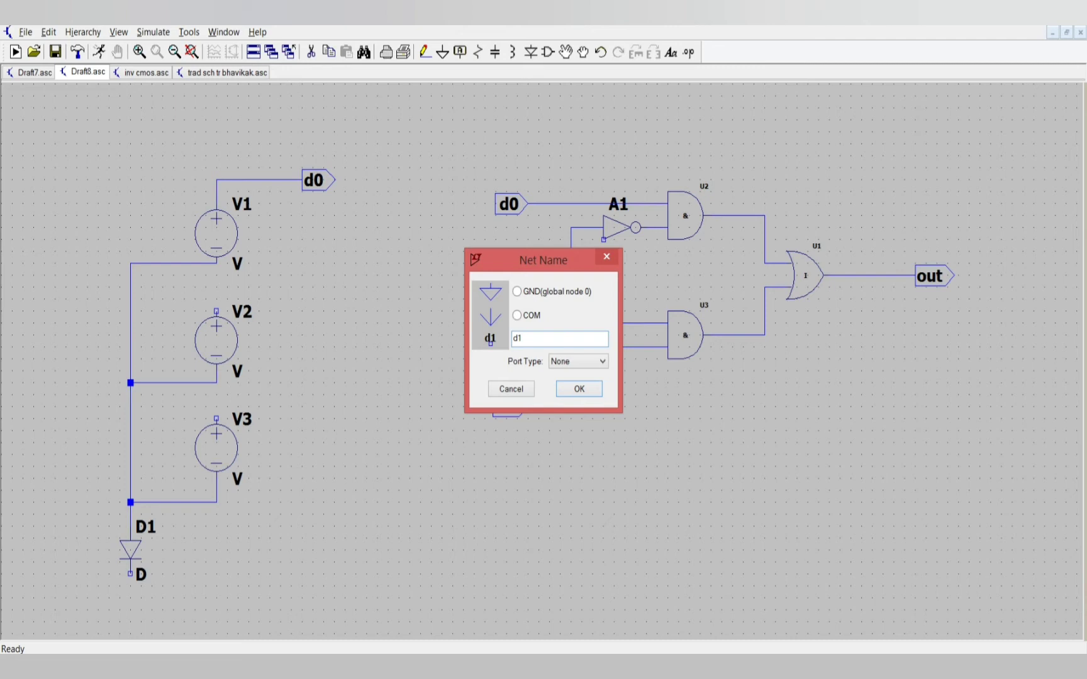
{"action": "left_click", "coordinate": [559, 363]}
{"action": "left_click", "coordinate": [563, 394]}
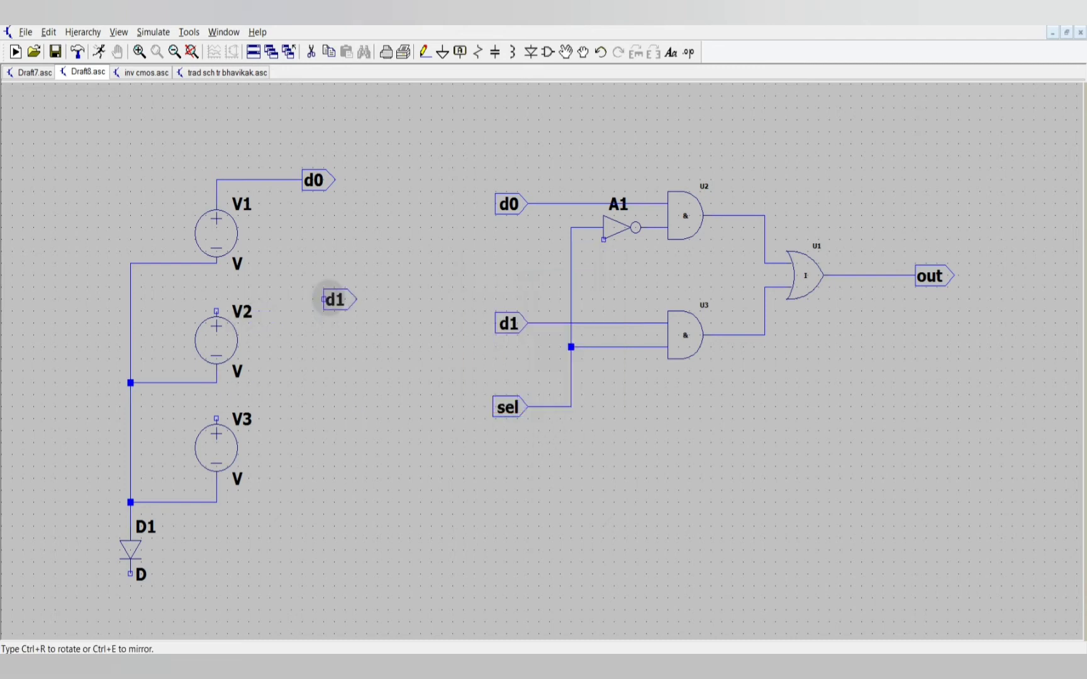
{"action": "left_click", "coordinate": [302, 288]}
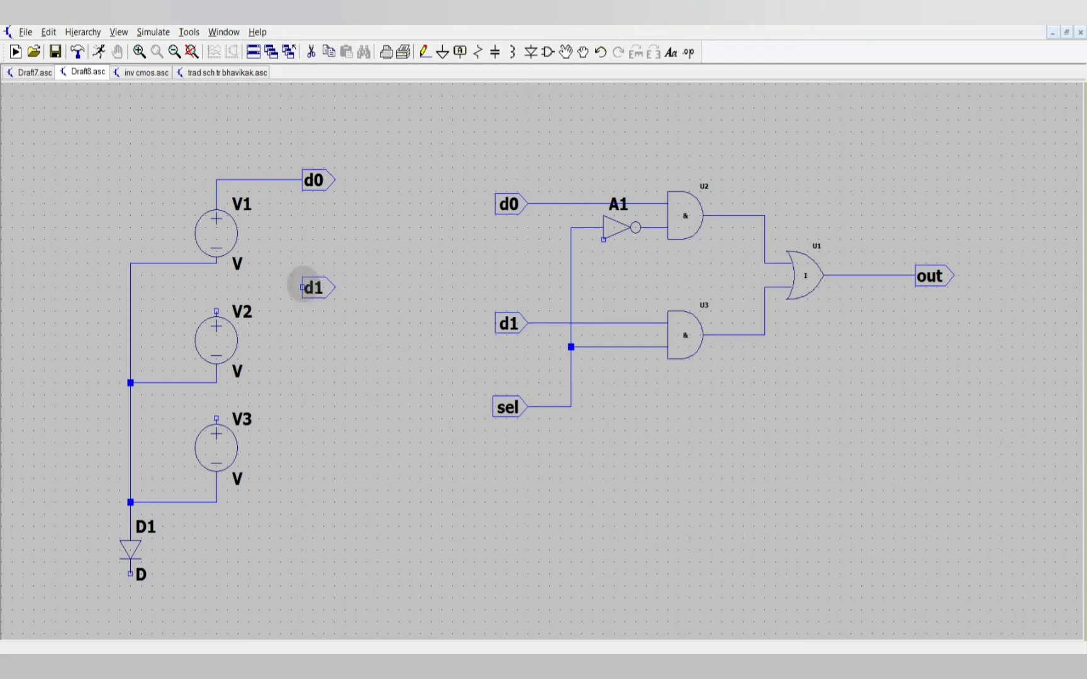
{"action": "key", "text": "Escape"}
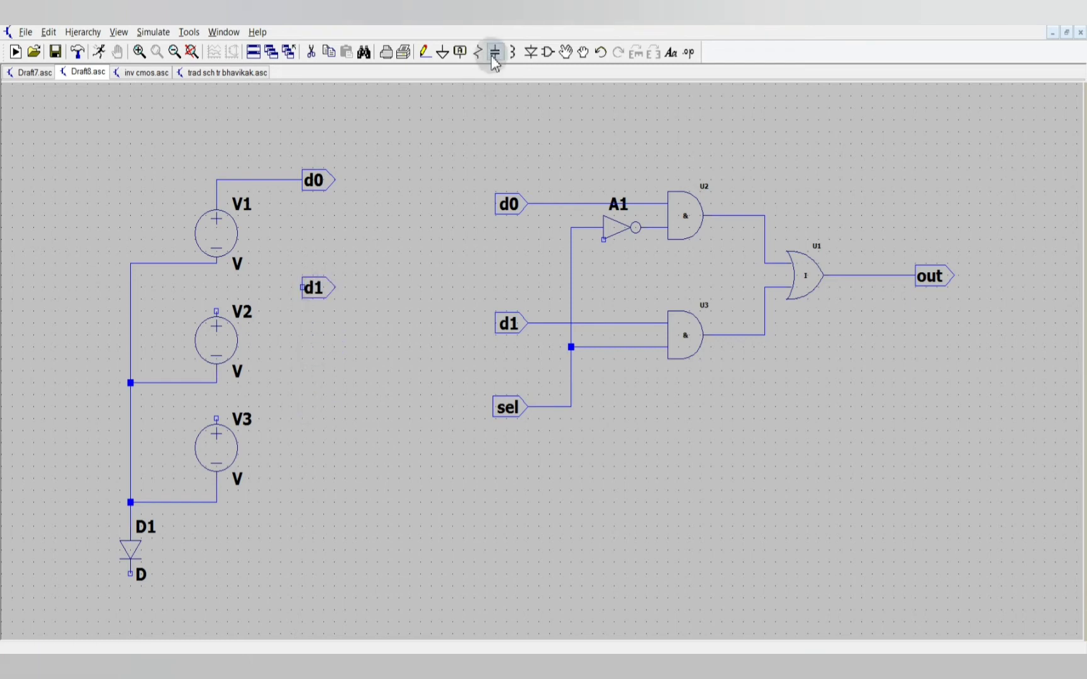
Create a net label s with port type Output and place it to the upper right of V3.
{"action": "left_click", "coordinate": [460, 52]}
{"action": "type", "text": "s"}
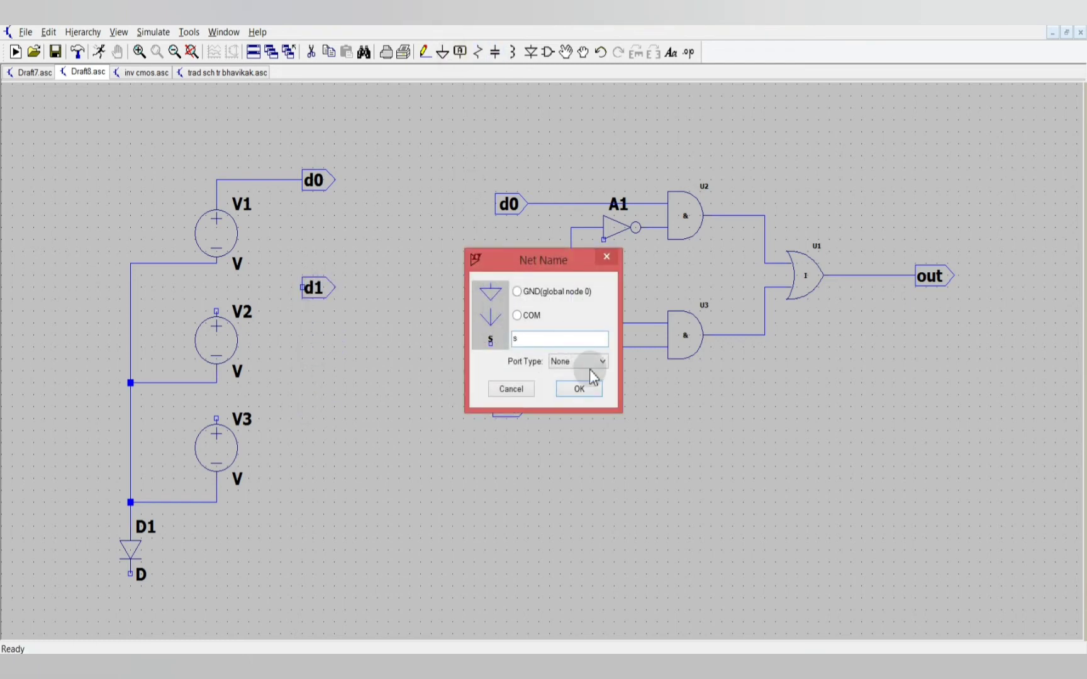
{"action": "left_click", "coordinate": [592, 362]}
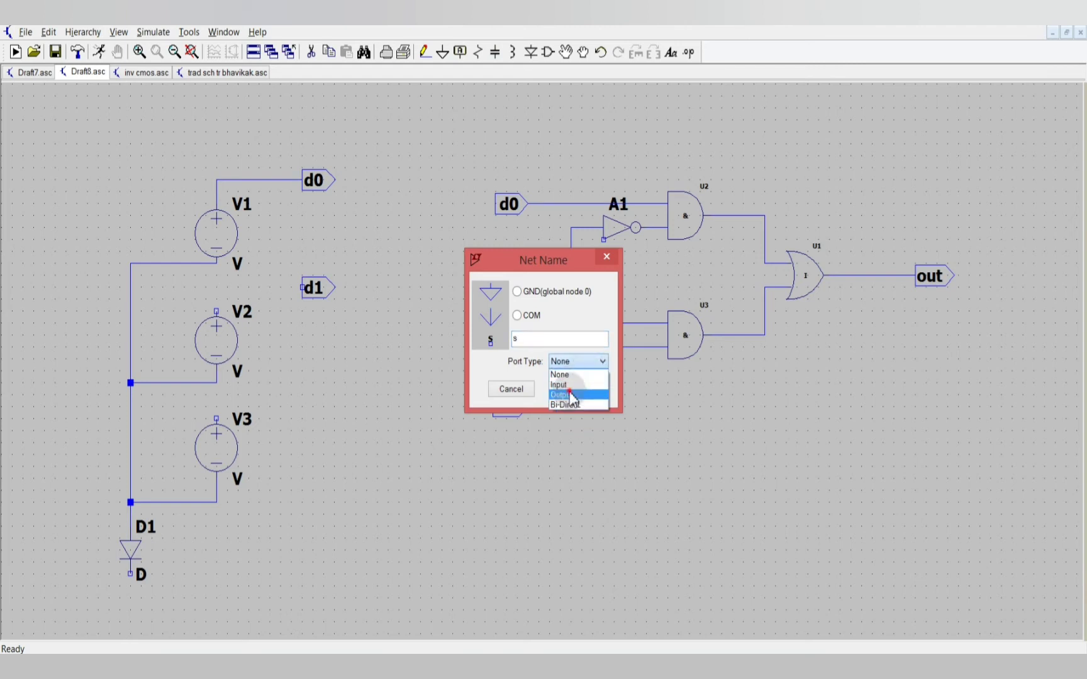
{"action": "left_click", "coordinate": [572, 395]}
{"action": "key", "text": "Return"}
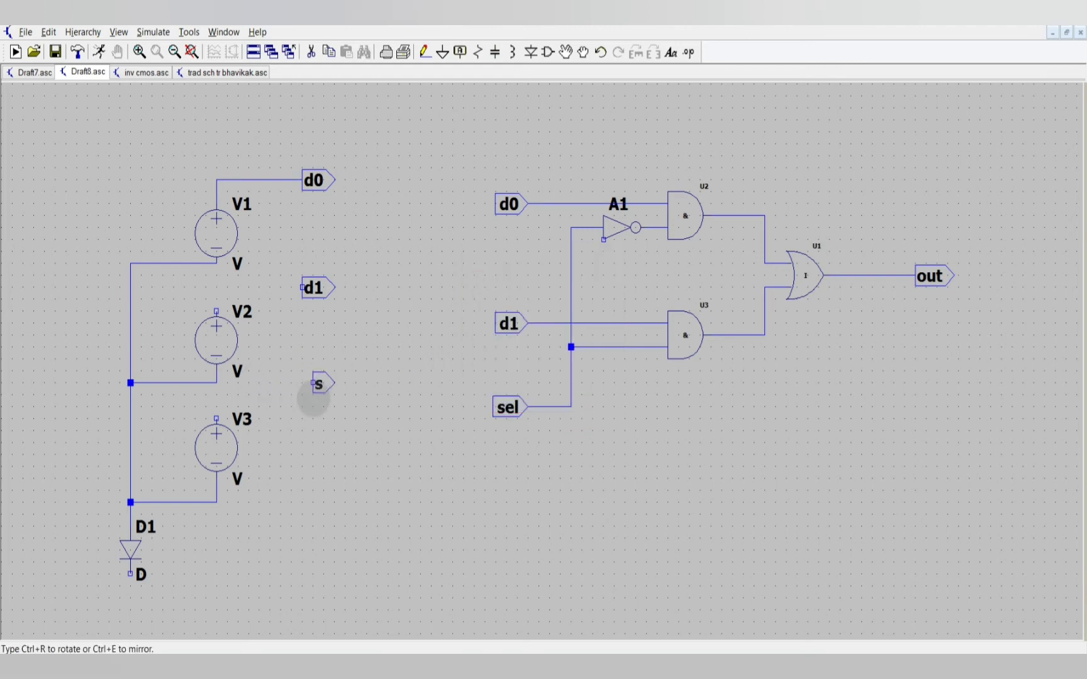
{"action": "left_click", "coordinate": [305, 395]}
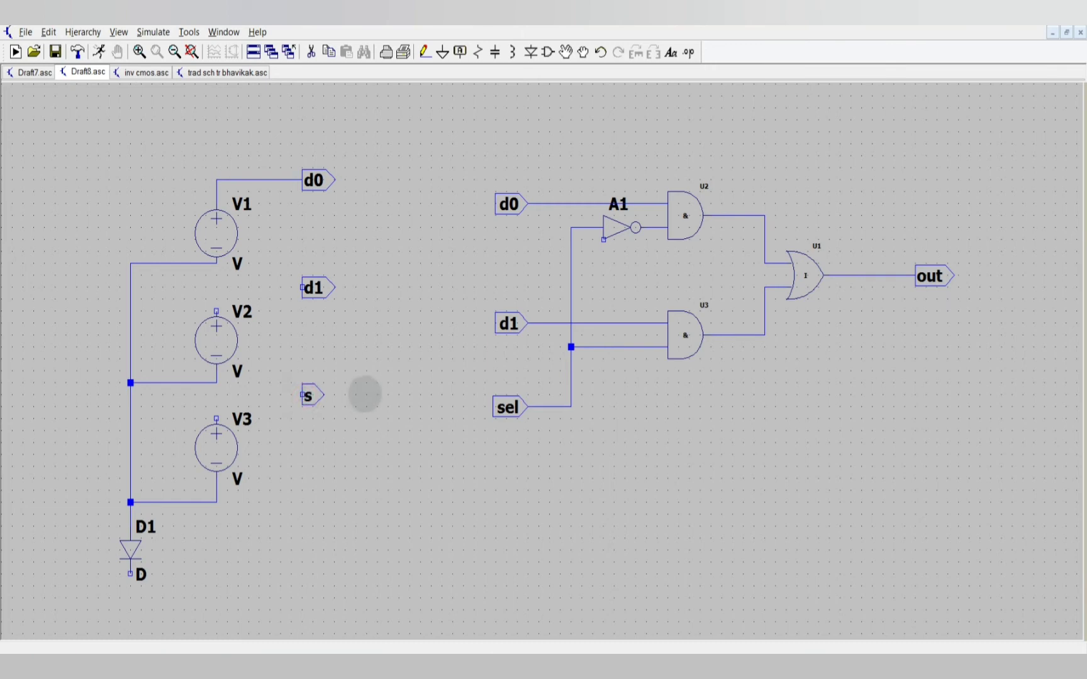
Wire V2's positive terminal to the d1 output port and V3's positive terminal to the s port.
{"action": "left_click", "coordinate": [425, 53]}
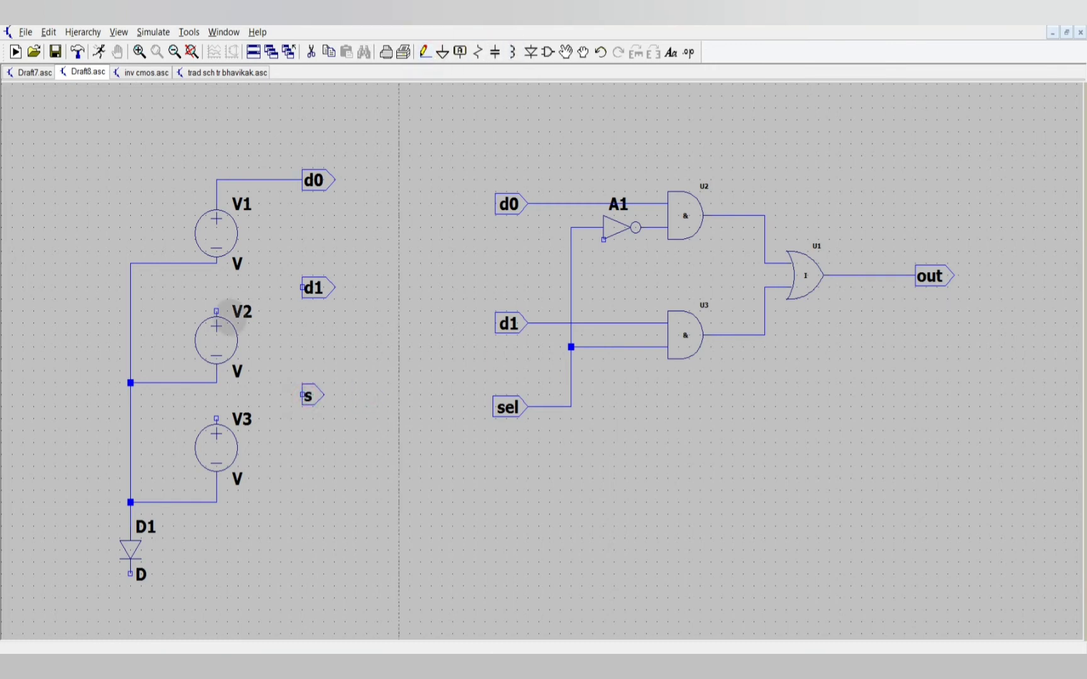
{"action": "left_click", "coordinate": [216, 311]}
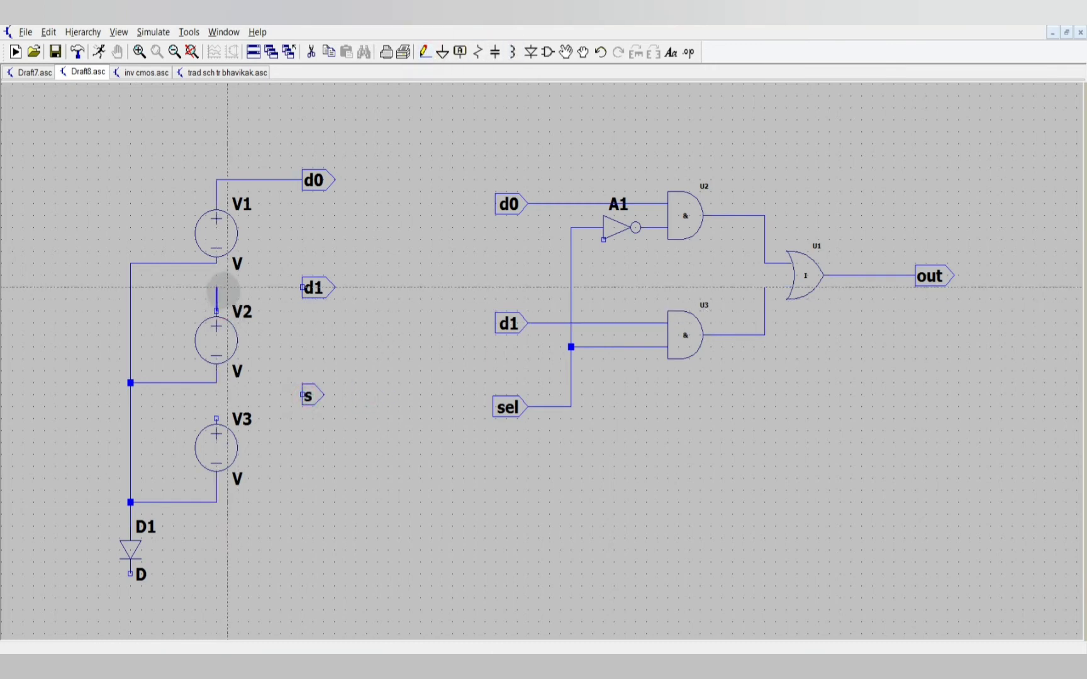
{"action": "left_click", "coordinate": [223, 287]}
{"action": "left_click", "coordinate": [303, 288]}
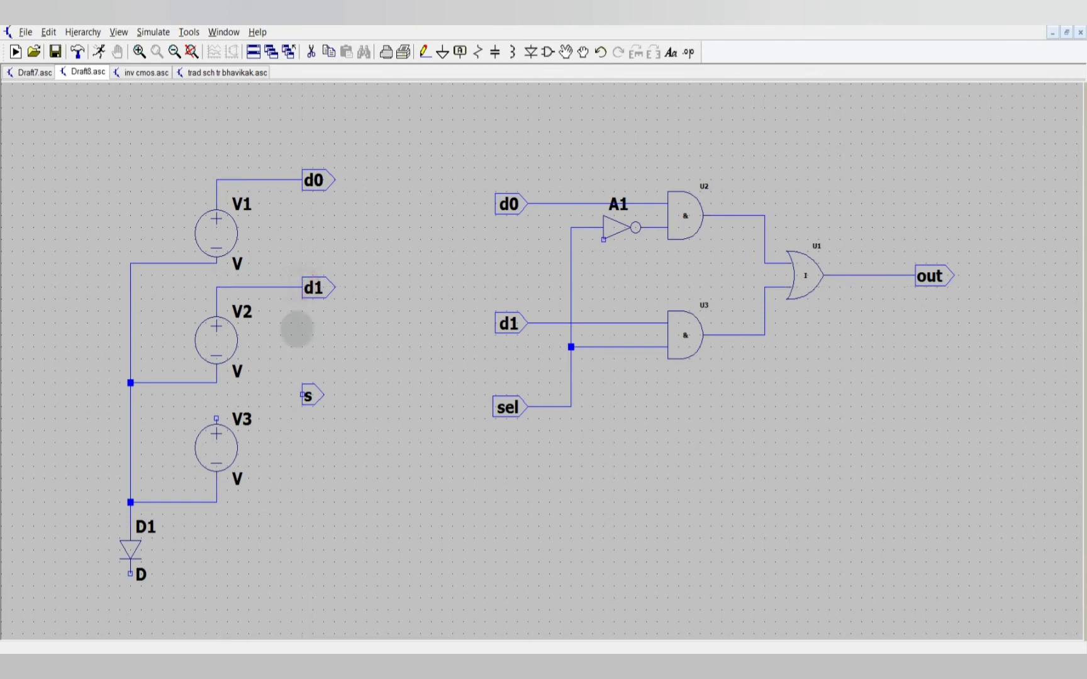
{"action": "left_click", "coordinate": [216, 419]}
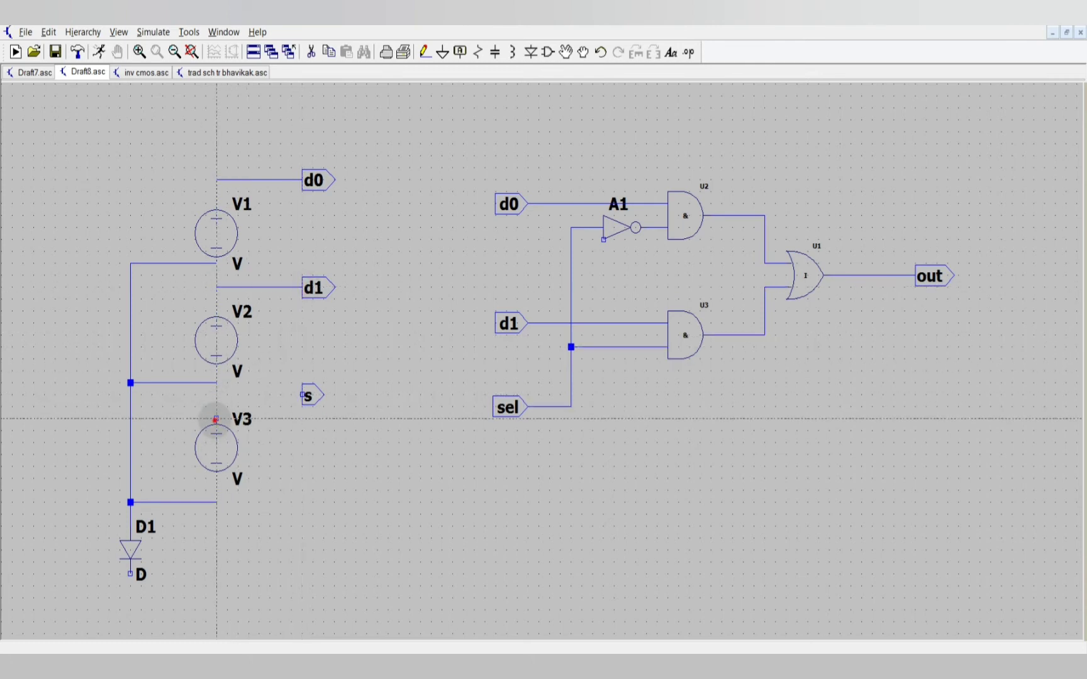
{"action": "left_click", "coordinate": [216, 395]}
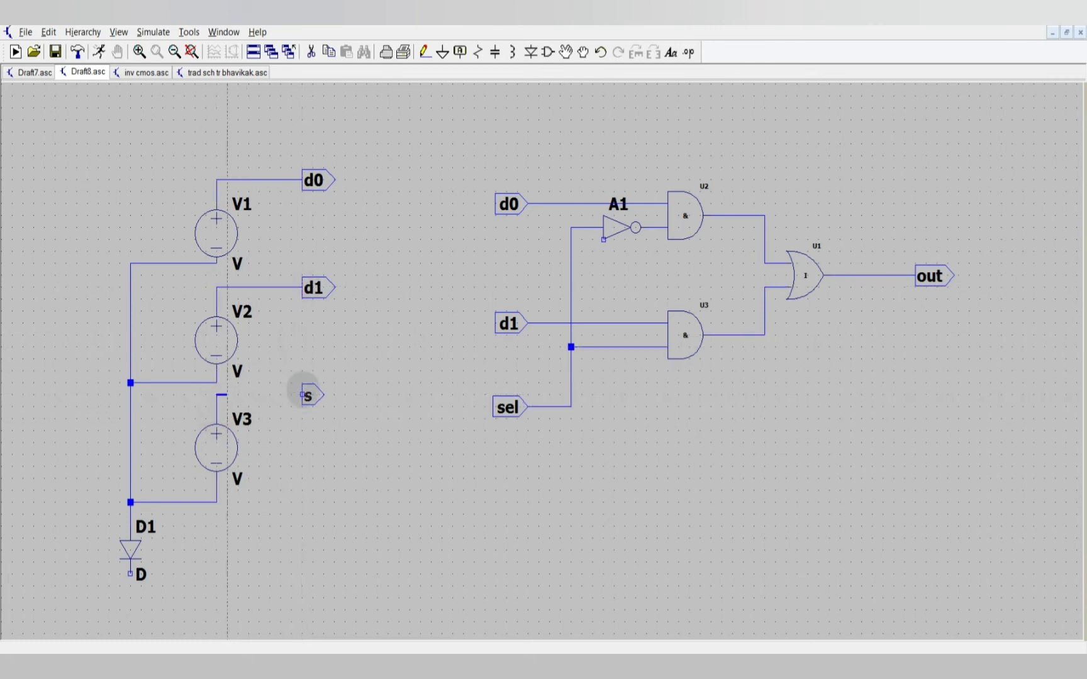
{"action": "left_click", "coordinate": [305, 395]}
{"action": "right_click", "coordinate": [305, 390]}
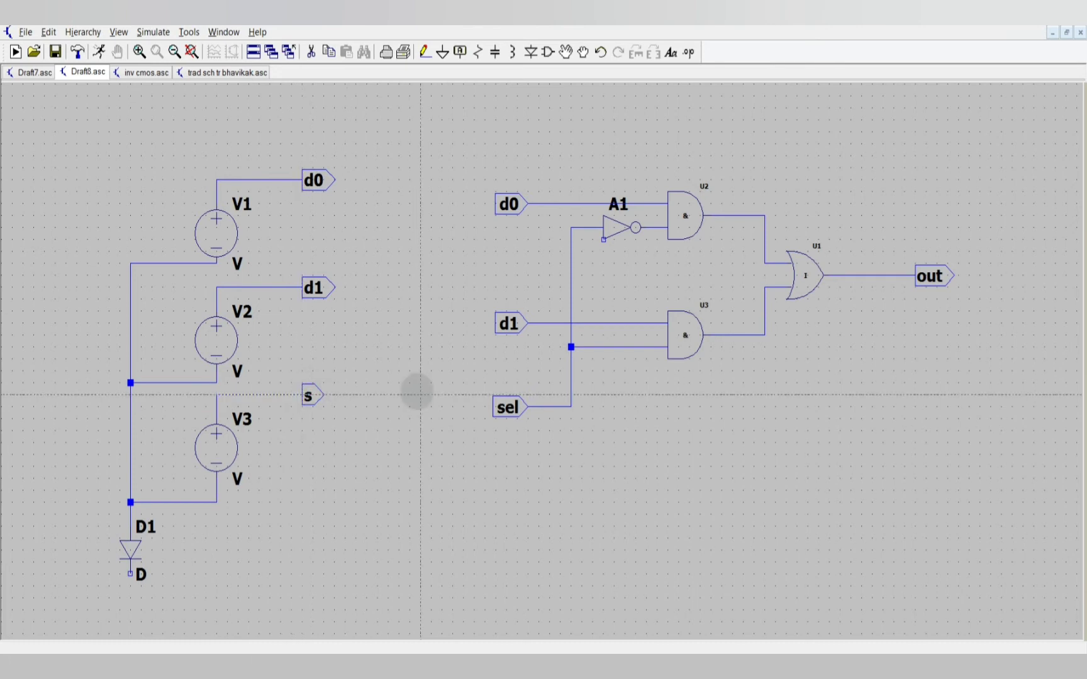
Configure V1 as a PULSE source with Vinitial 0, Von 5, Trise 2n, Tfall 2n, Ton 10m and Tperiod 25m.
{"action": "key", "text": "Escape"}
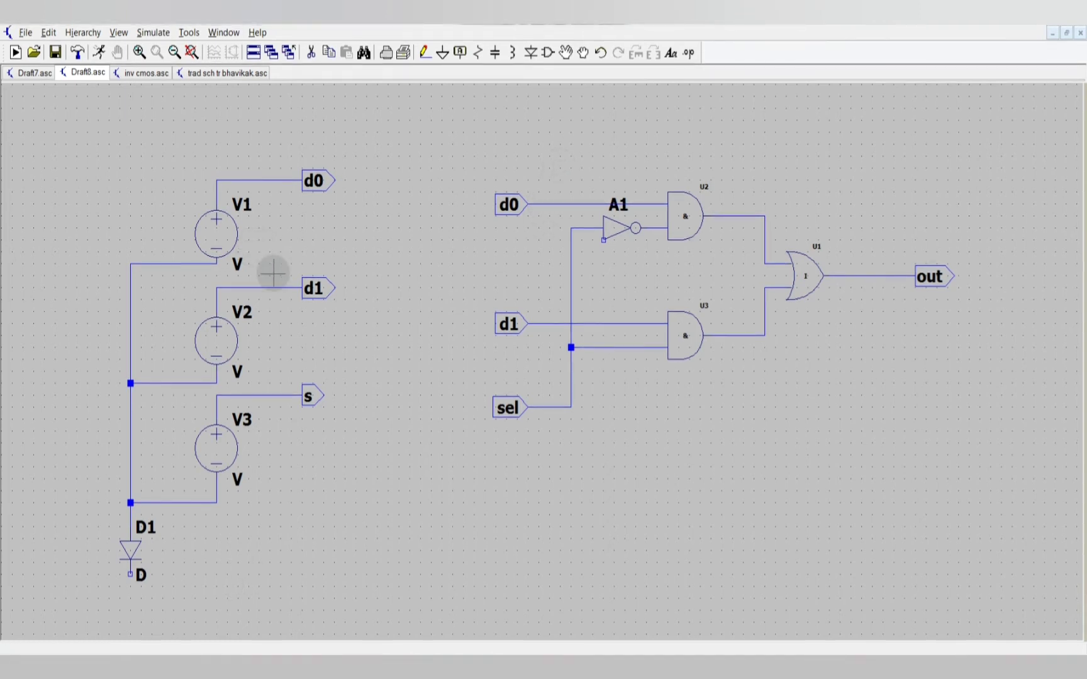
{"action": "right_click", "coordinate": [238, 235]}
{"action": "left_click", "coordinate": [639, 363]}
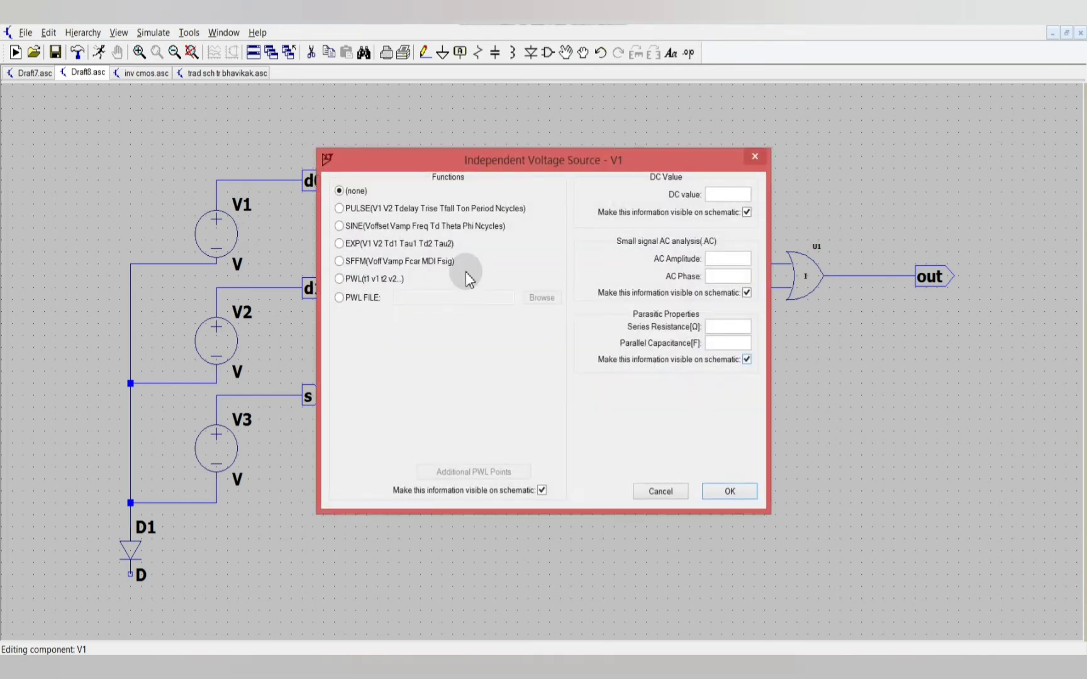
{"action": "left_click", "coordinate": [340, 209]}
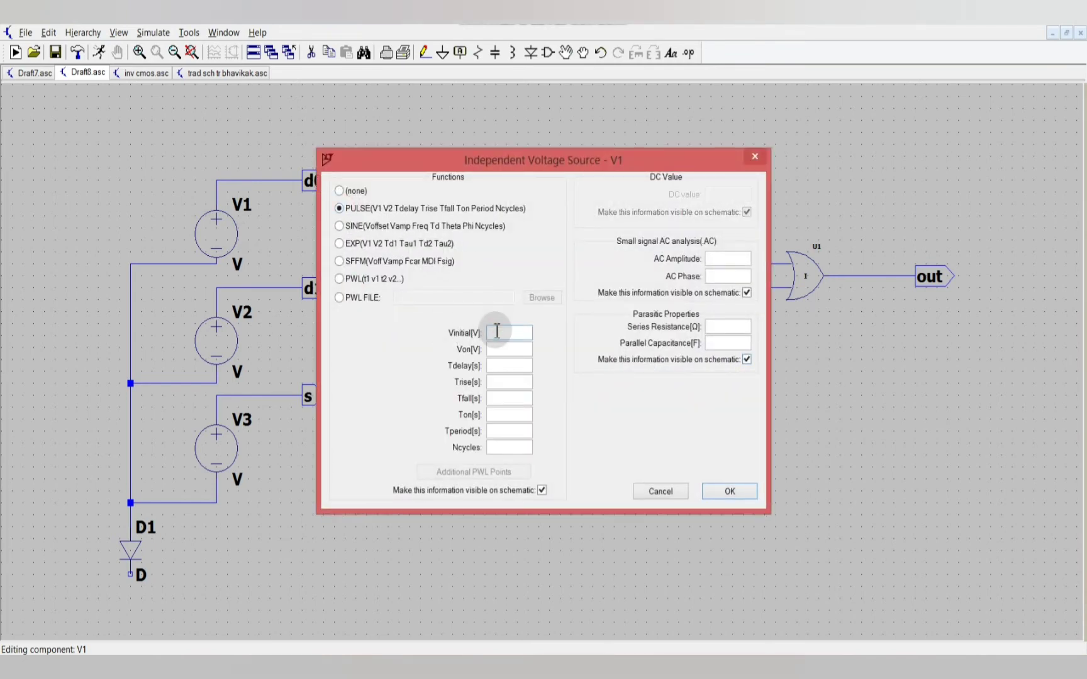
{"action": "type", "text": "0"}
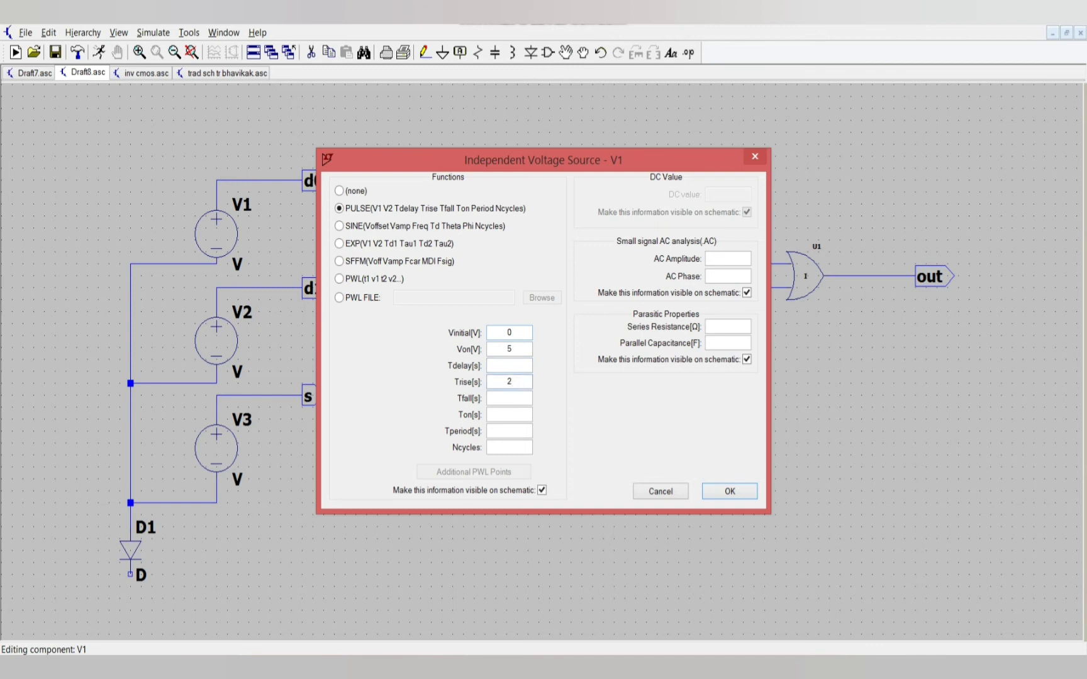
{"action": "type", "text": "2n"}
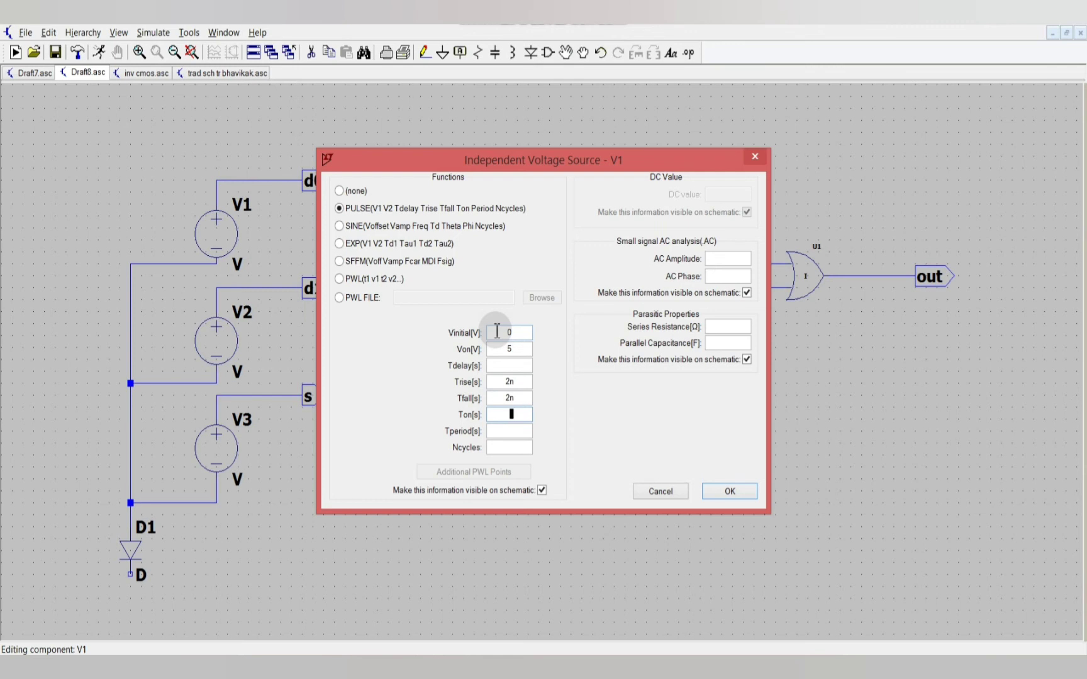
{"action": "type", "text": "10m"}
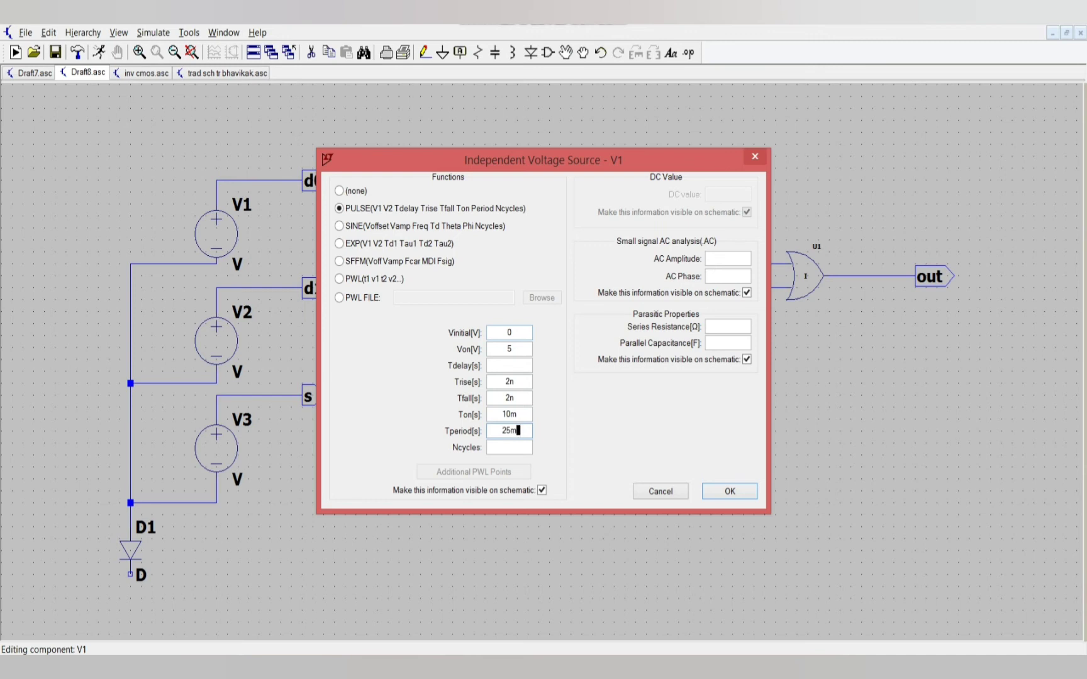
{"action": "left_click", "coordinate": [728, 490]}
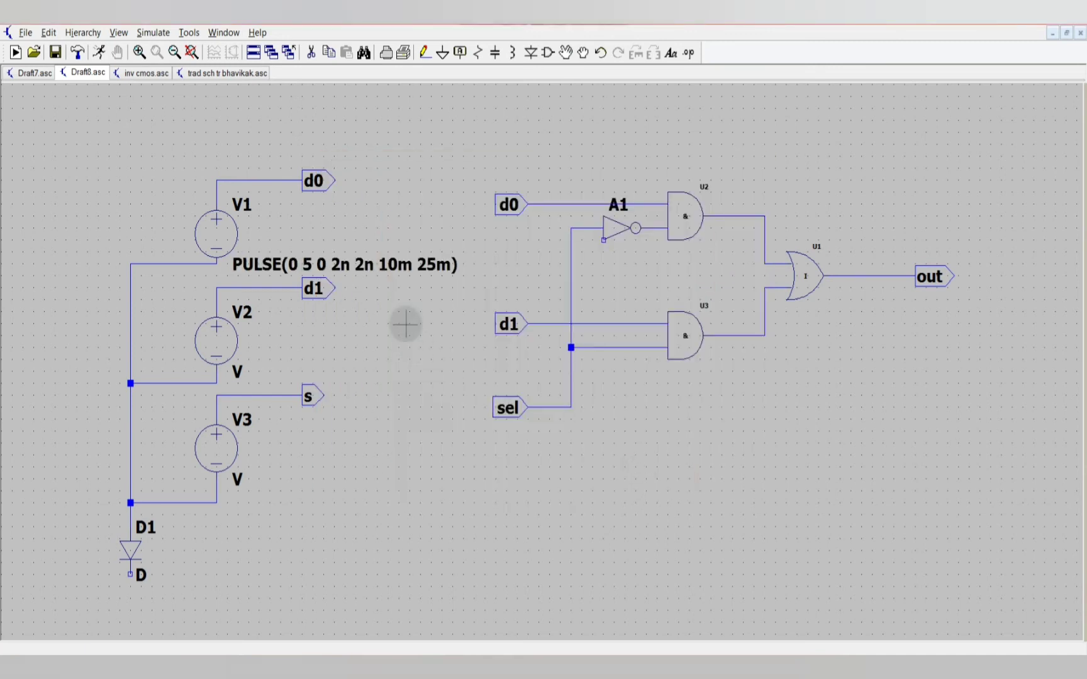
Configure V2 as a PULSE source with Vinitial 0, Von 5, Trise 2n, Tfall 2n, Ton 20m and Tperiod 50m.
{"action": "right_click", "coordinate": [221, 343]}
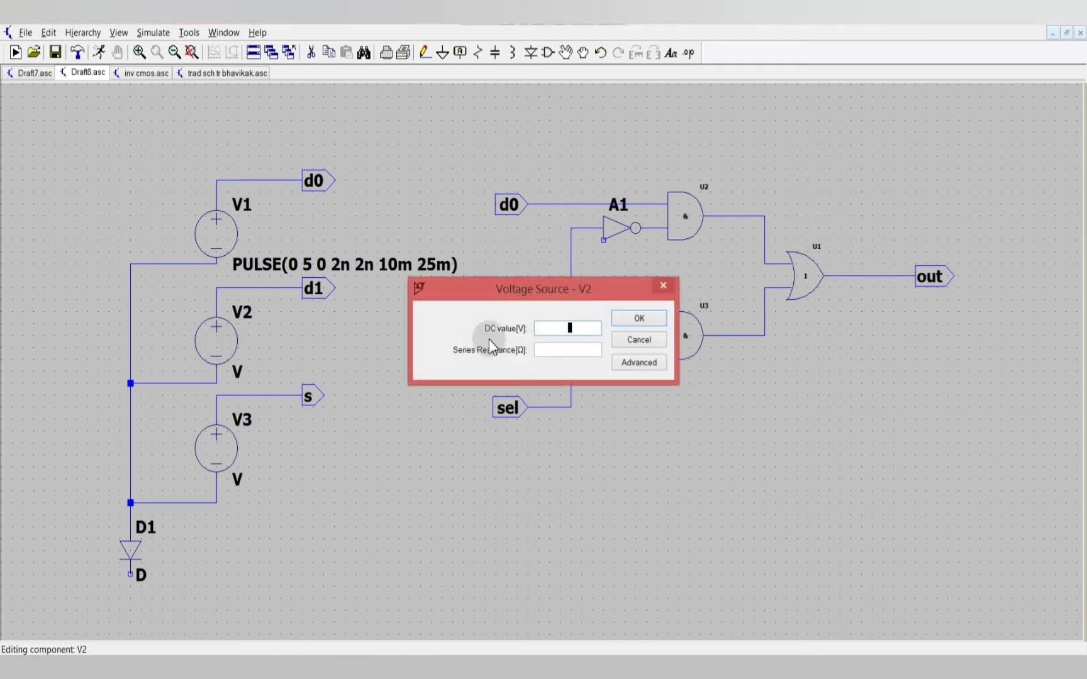
{"action": "left_click", "coordinate": [638, 363]}
{"action": "left_click_drag", "start_coordinate": [577, 178], "coordinate": [837, 134]}
{"action": "left_click", "coordinate": [627, 165]}
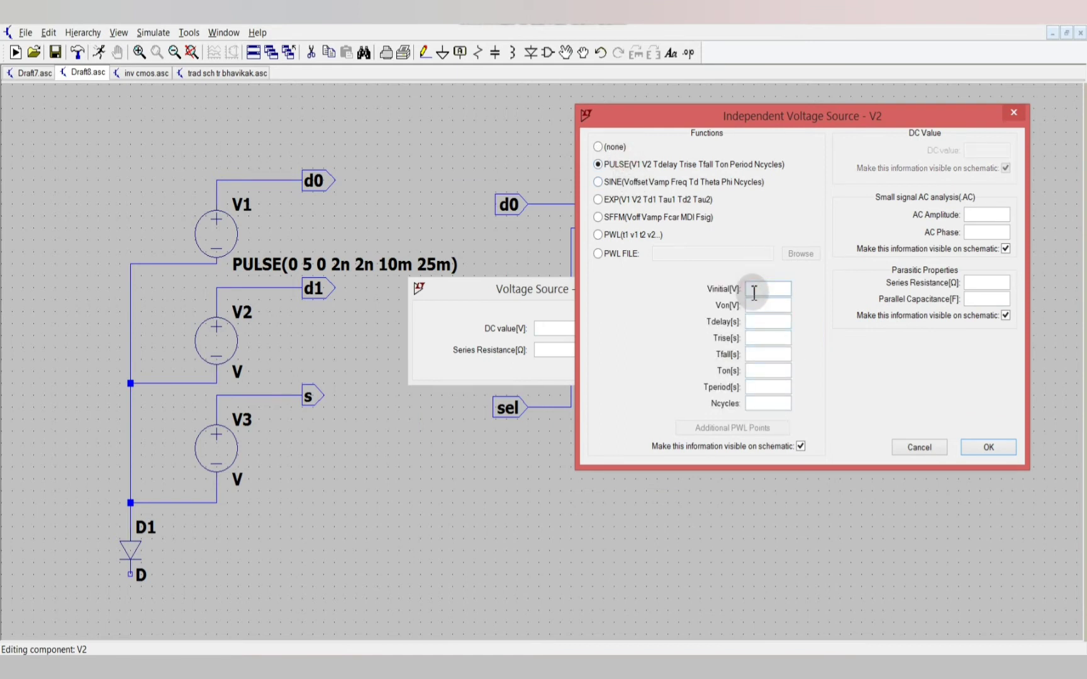
{"action": "type", "text": "0"}
{"action": "key", "text": "Tab"}
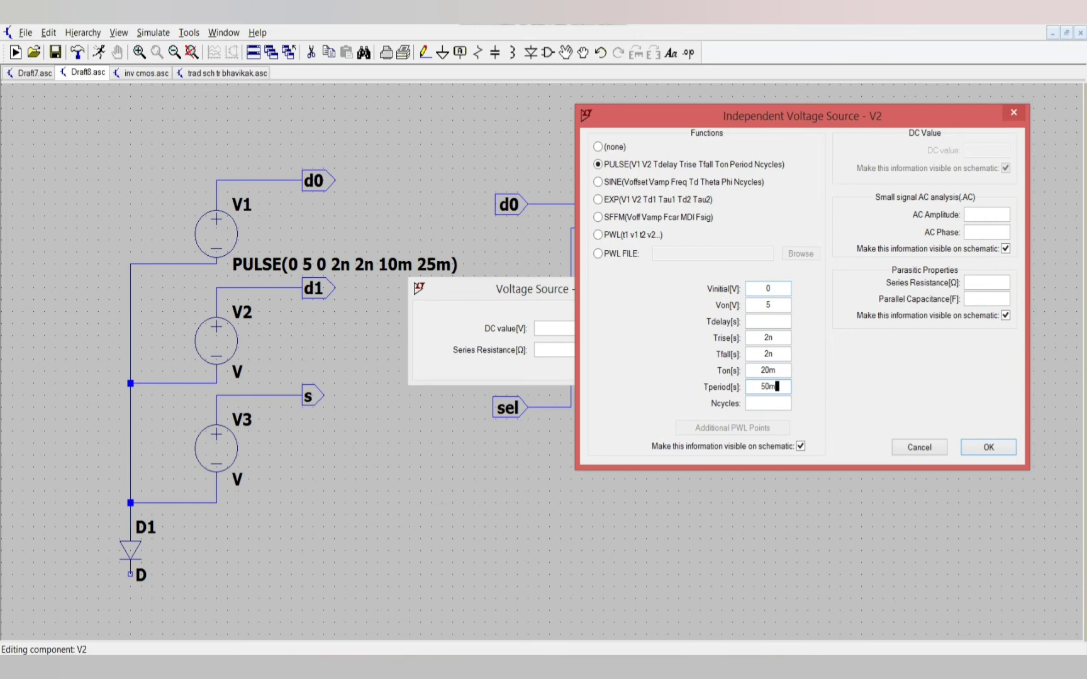
{"action": "left_click", "coordinate": [975, 447]}
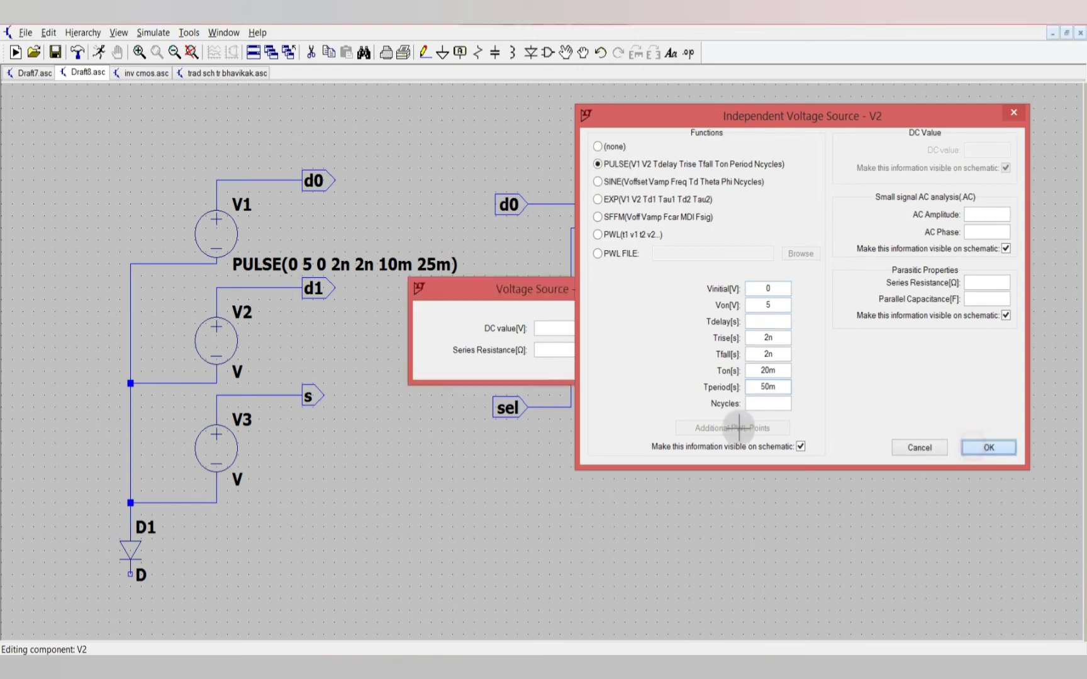
Configure V3 as a PULSE source with Vinitial 0, Von 5, Trise 2n, Tfall 2n, Ton 40m and Tperiod 80m.
{"action": "right_click", "coordinate": [220, 452]}
{"action": "left_click", "coordinate": [631, 364]}
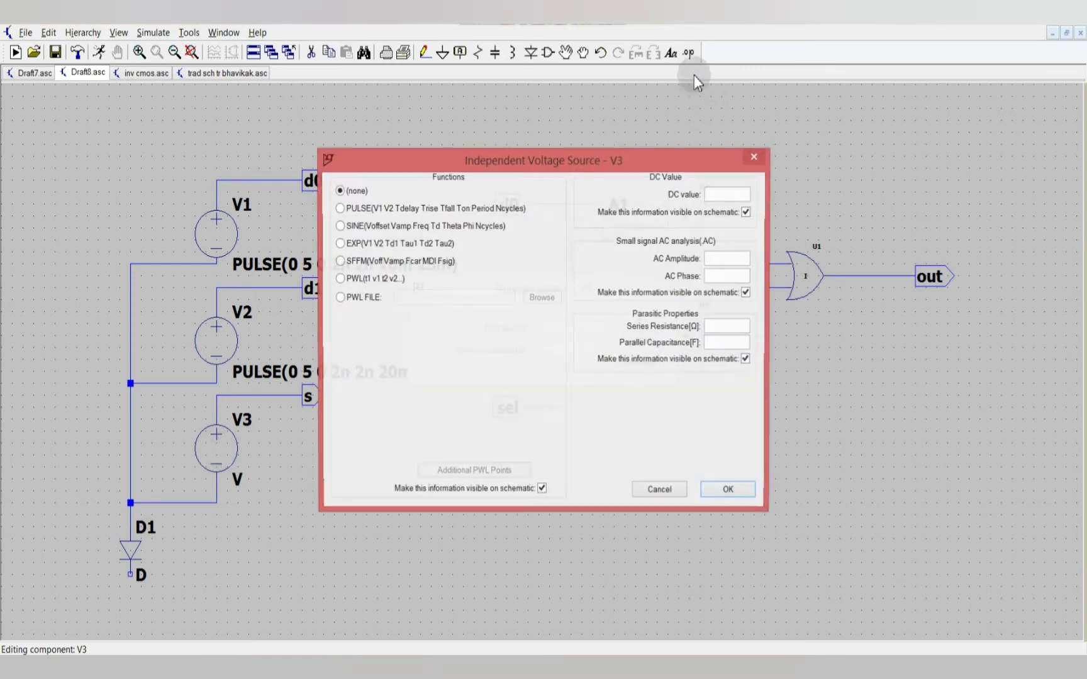
{"action": "left_click_drag", "start_coordinate": [655, 153], "coordinate": [886, 134]}
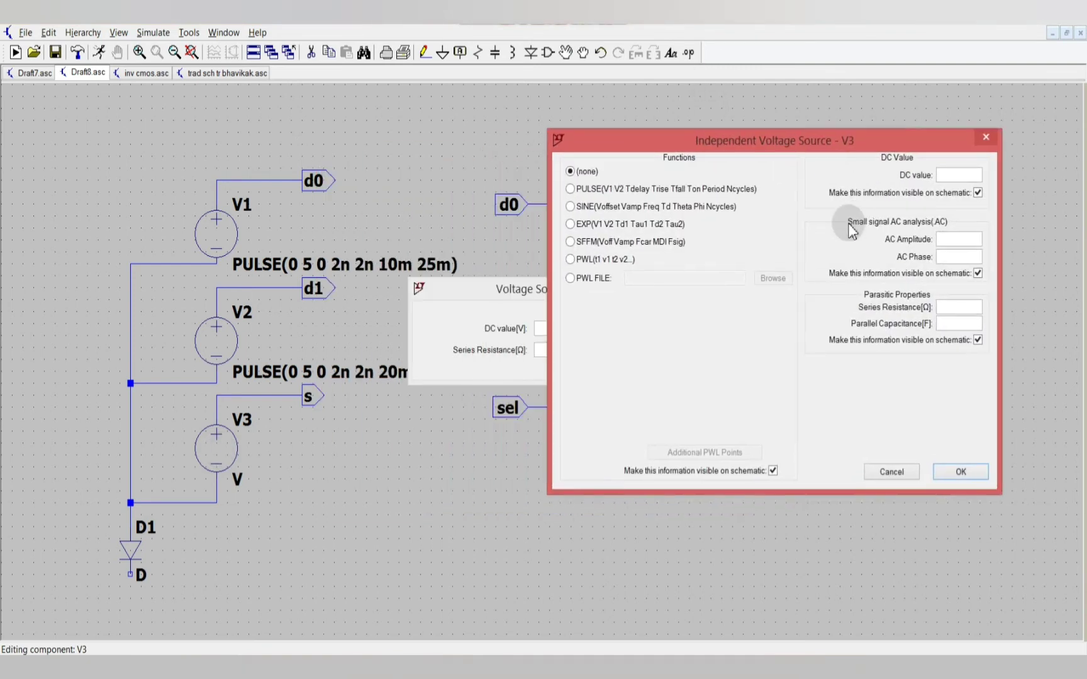
{"action": "left_click", "coordinate": [465, 290]}
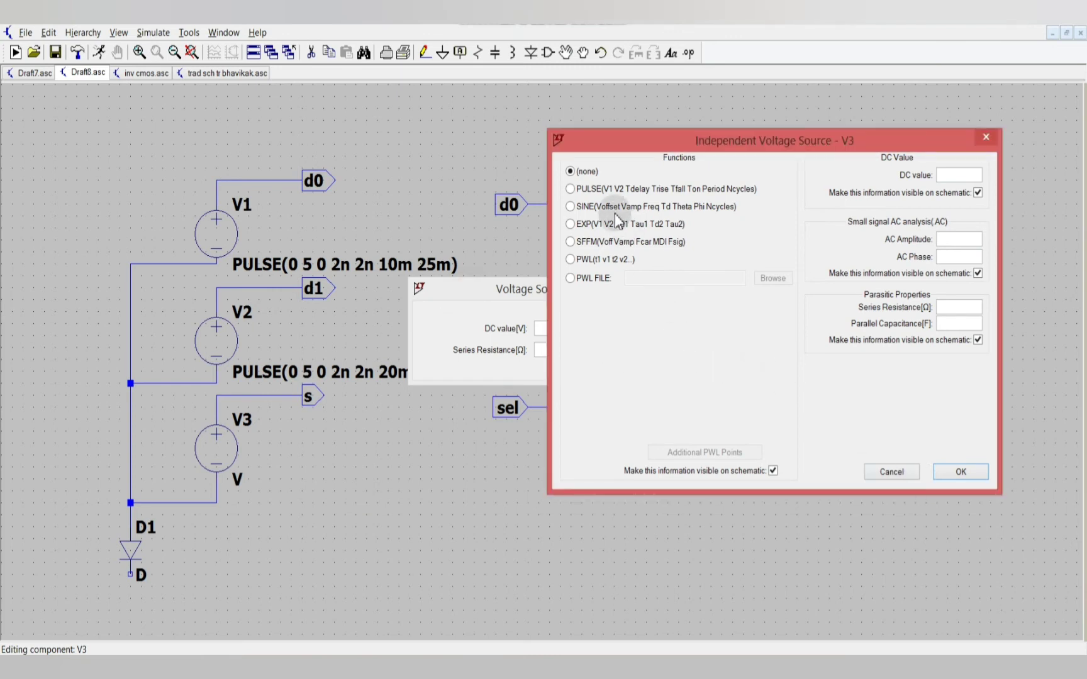
{"action": "left_click", "coordinate": [603, 189]}
{"action": "left_click", "coordinate": [733, 313]}
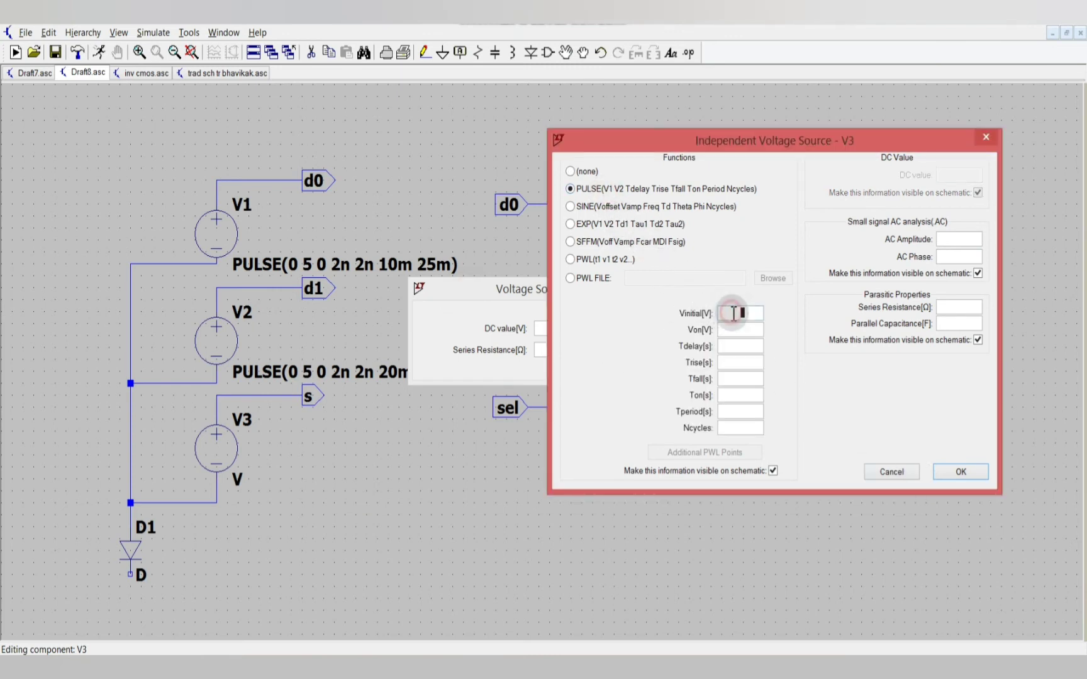
{"action": "type", "text": "0"}
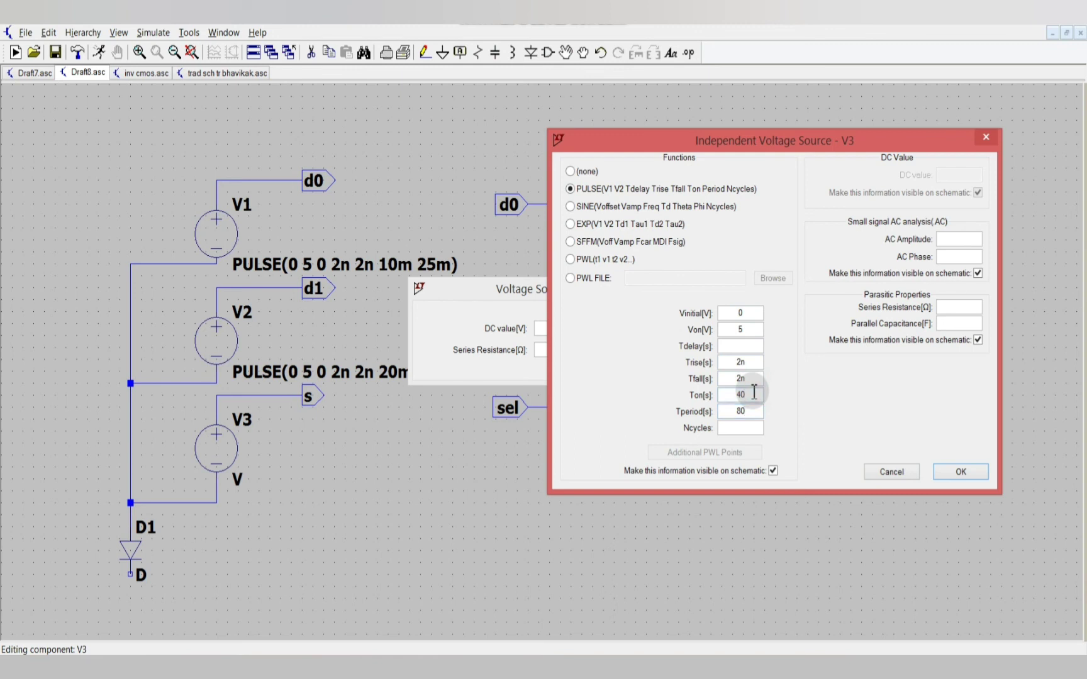
{"action": "type", "text": "m"}
{"action": "key", "text": "Tab"}
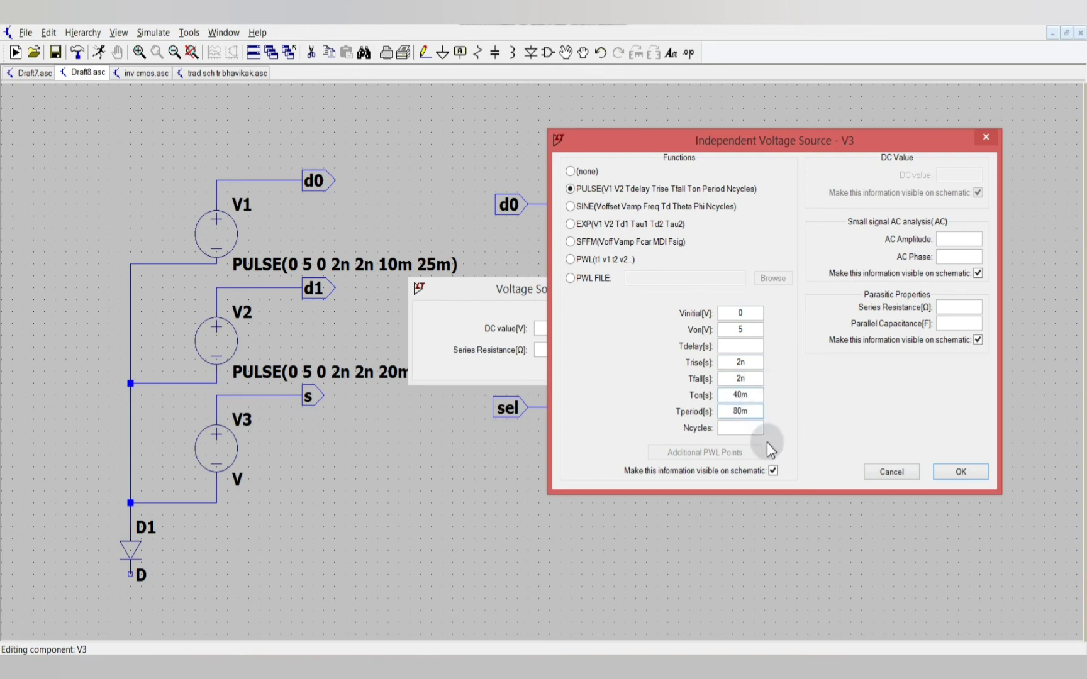
{"action": "left_click", "coordinate": [957, 466]}
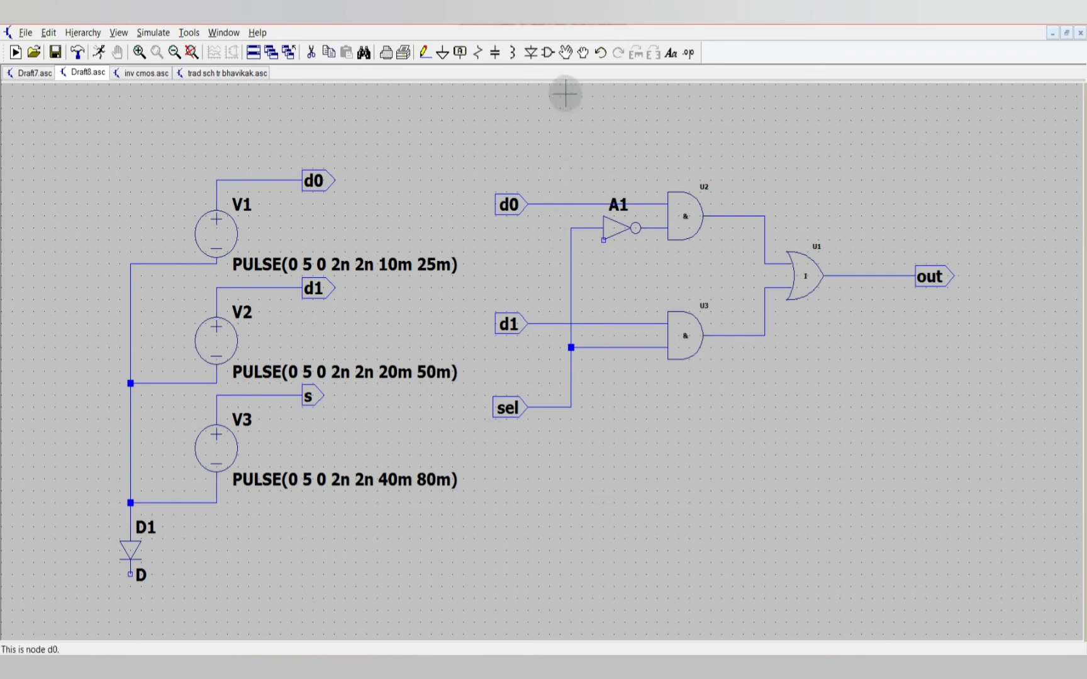
Move V1's PULSE text out to the blank area below the gates and back to just beneath V1.
{"action": "left_click", "coordinate": [563, 57]}
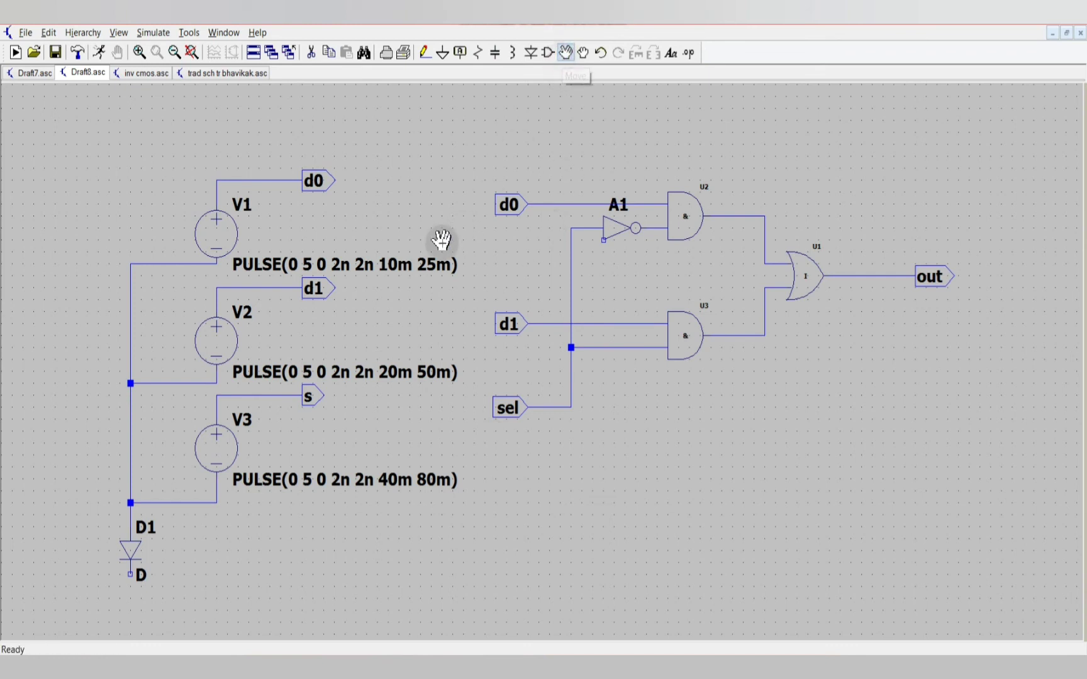
{"action": "left_click", "coordinate": [401, 267]}
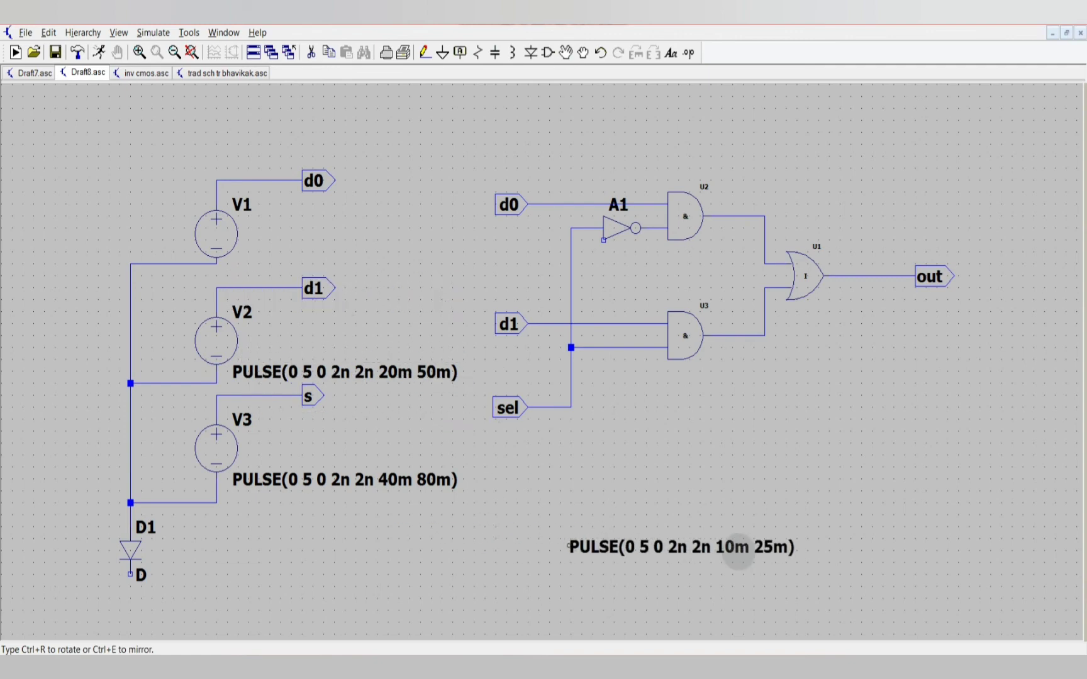
{"action": "left_click", "coordinate": [738, 552]}
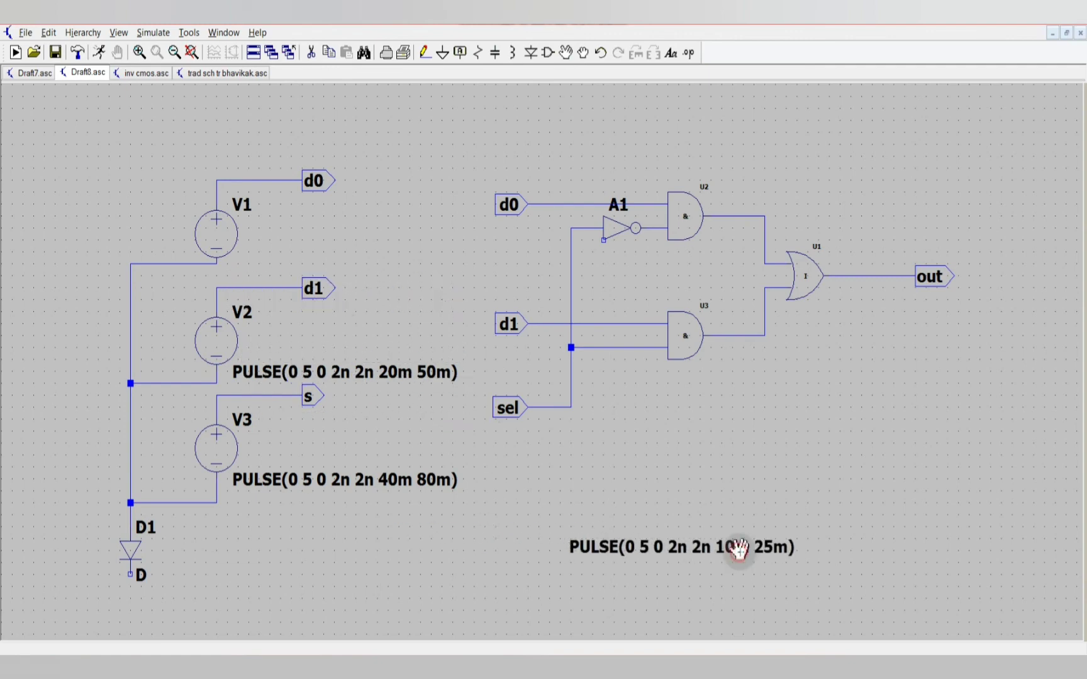
{"action": "left_click", "coordinate": [703, 549]}
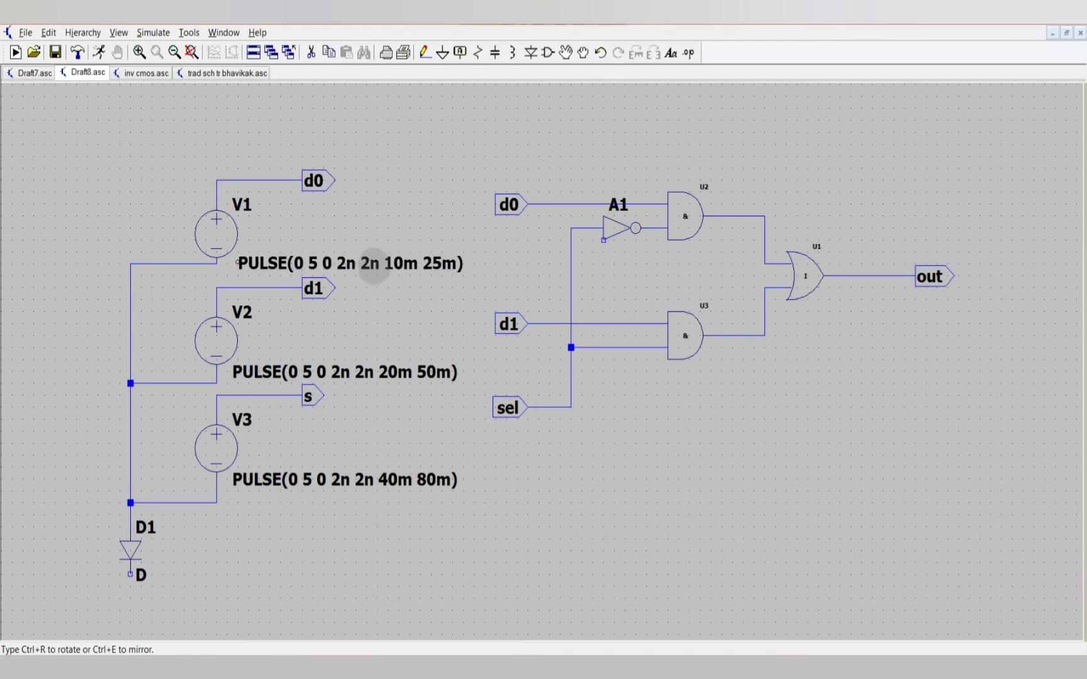
{"action": "left_click", "coordinate": [374, 263]}
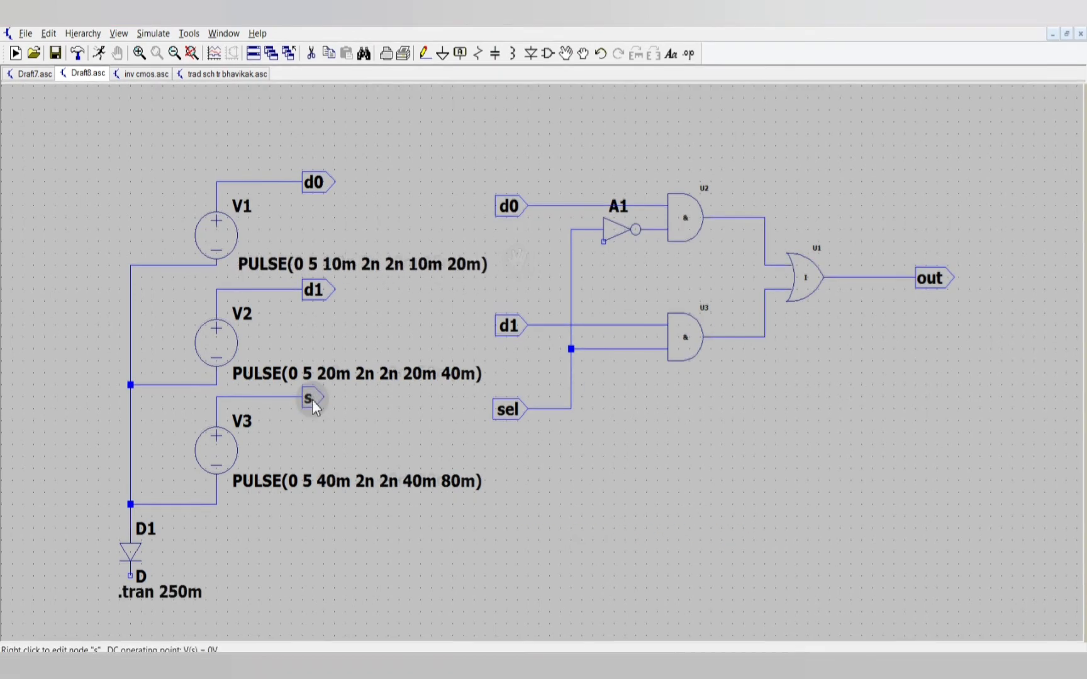
Rename the output port on V3 from s to sel to match the multiplexer's select input.
{"action": "right_click", "coordinate": [311, 399]}
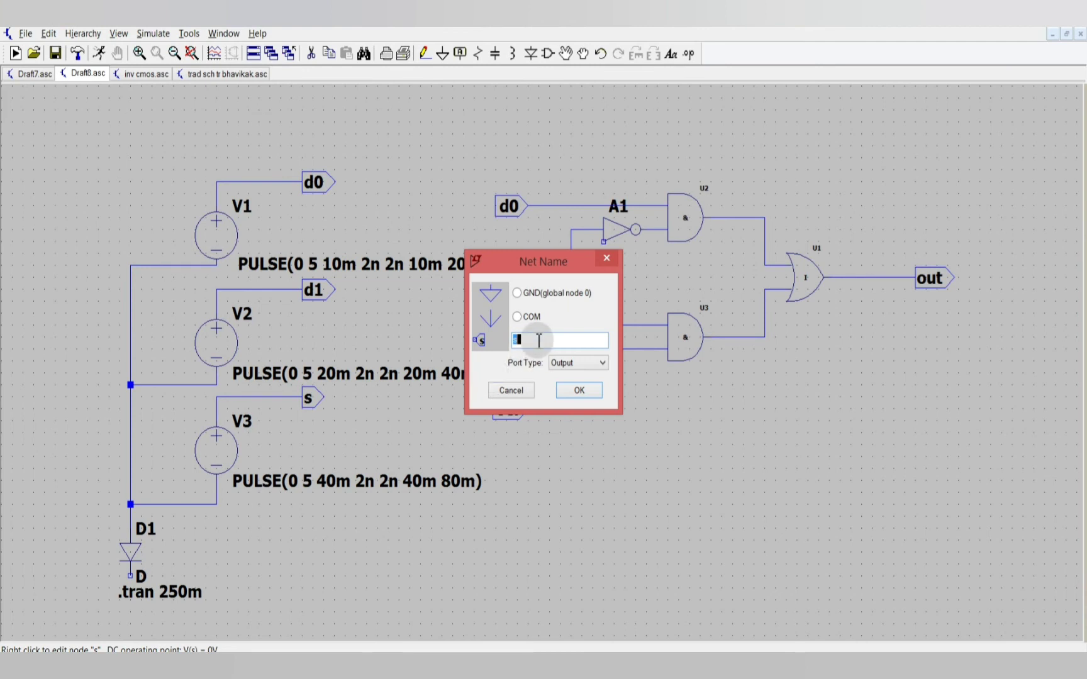
{"action": "type", "text": "s"}
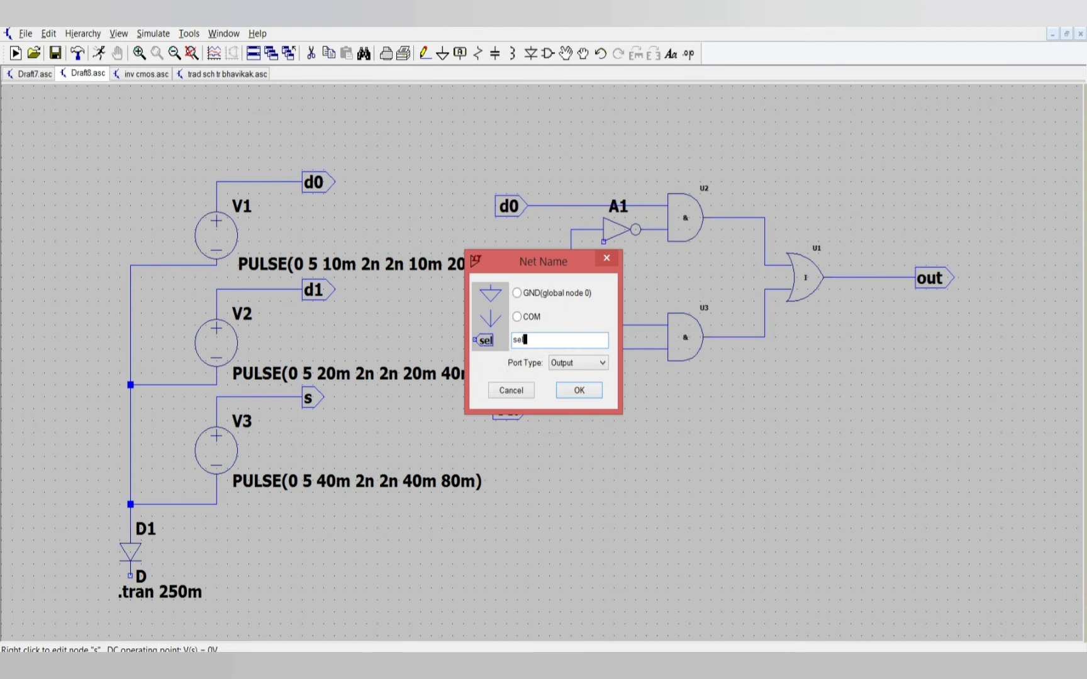
{"action": "type", "text": "el"}
{"action": "left_click", "coordinate": [579, 390]}
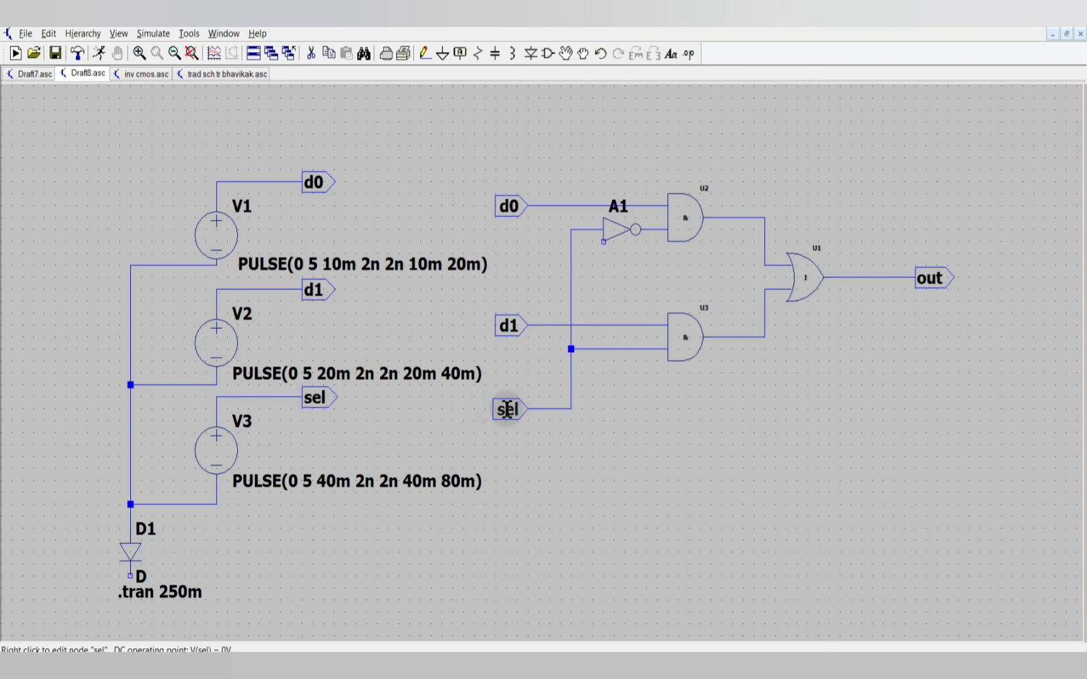
Review V1's pulse parameters in its source settings.
{"action": "right_click", "coordinate": [236, 236]}
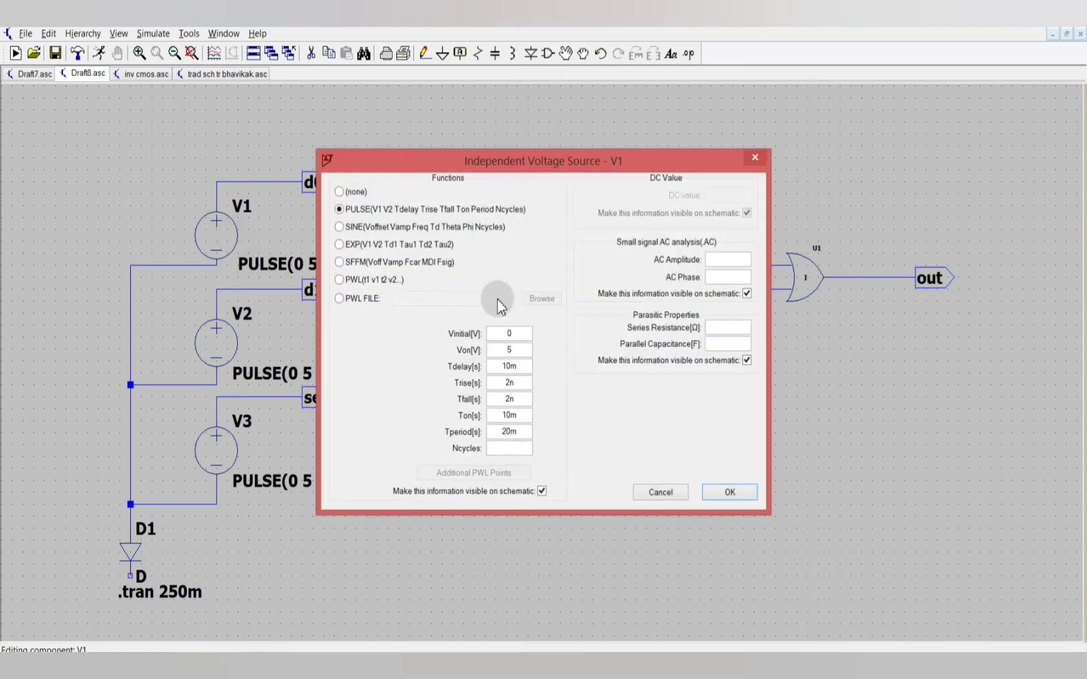
{"action": "left_click", "coordinate": [727, 493]}
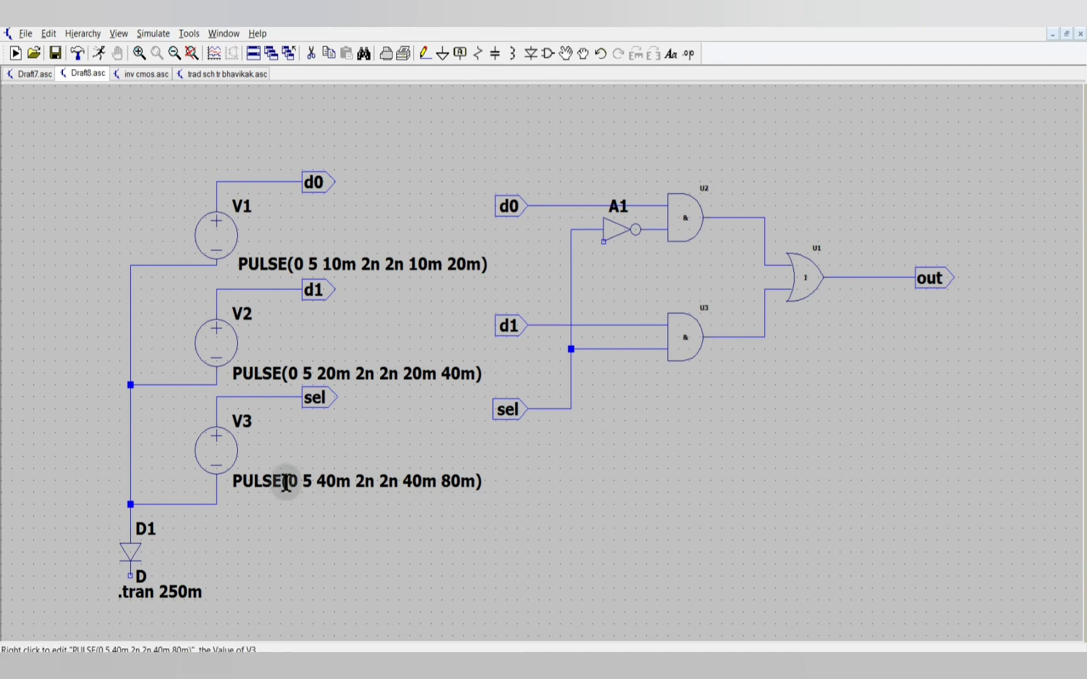
Run the transient simulation and plot the voltages at d0, d1, sel and out.
{"action": "left_click", "coordinate": [101, 54]}
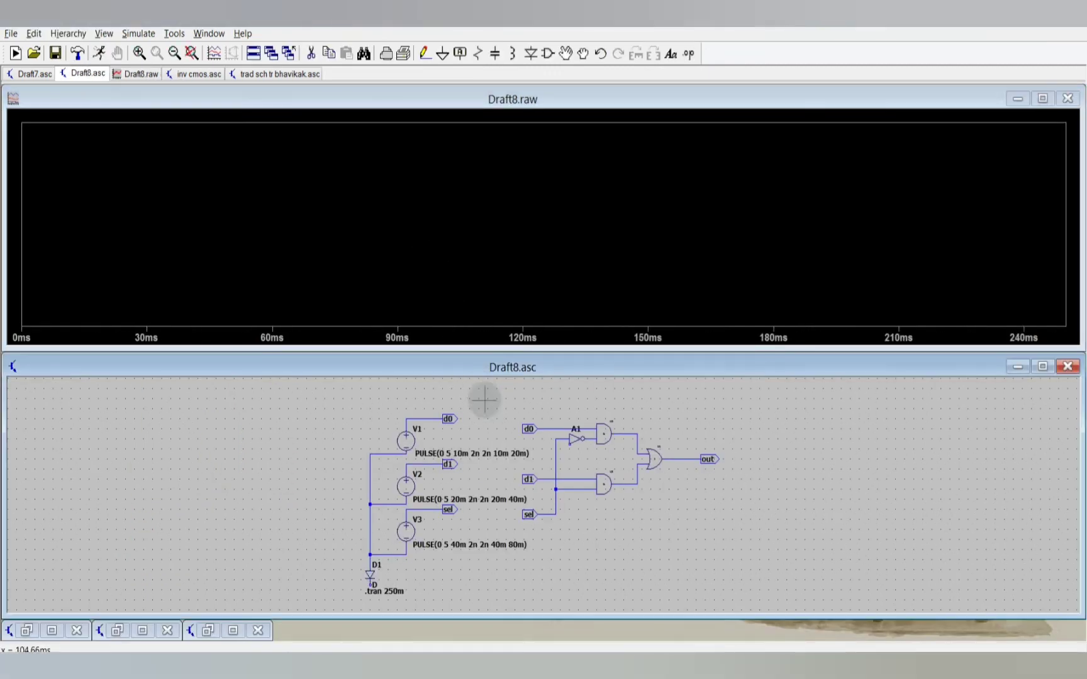
{"action": "left_click", "coordinate": [448, 418]}
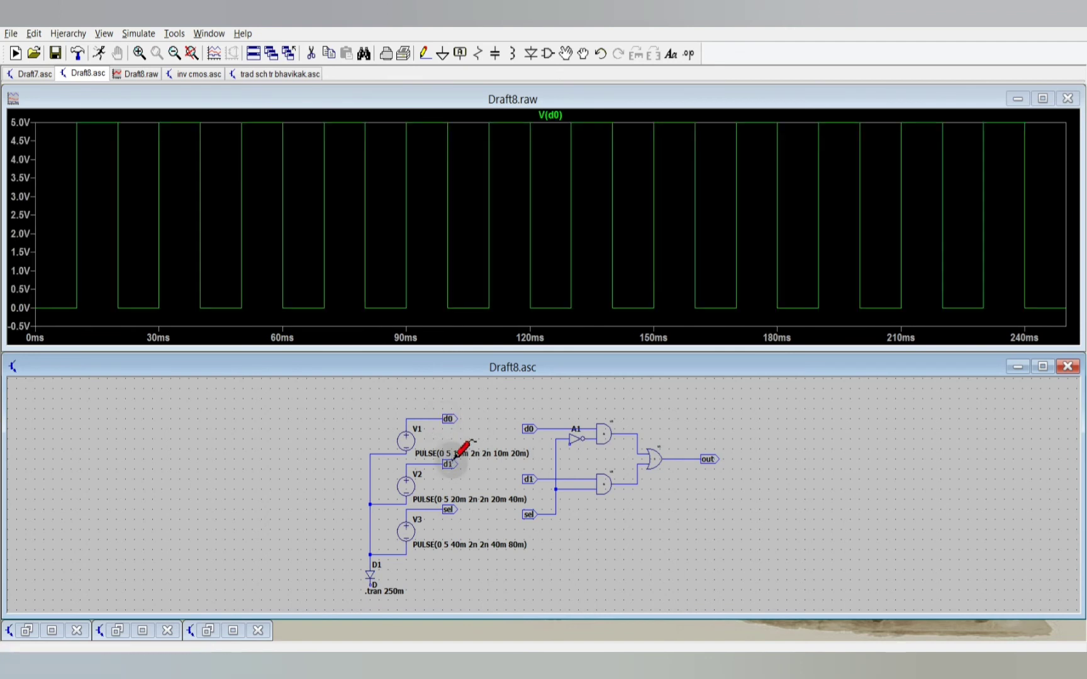
{"action": "left_click", "coordinate": [448, 464]}
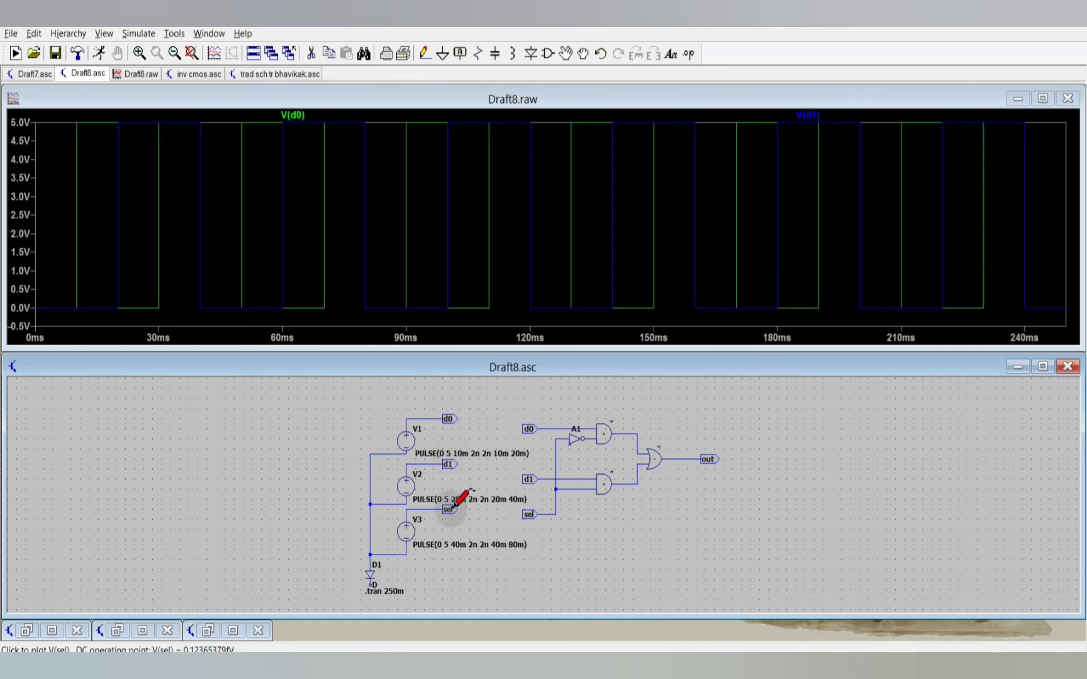
{"action": "left_click", "coordinate": [448, 510]}
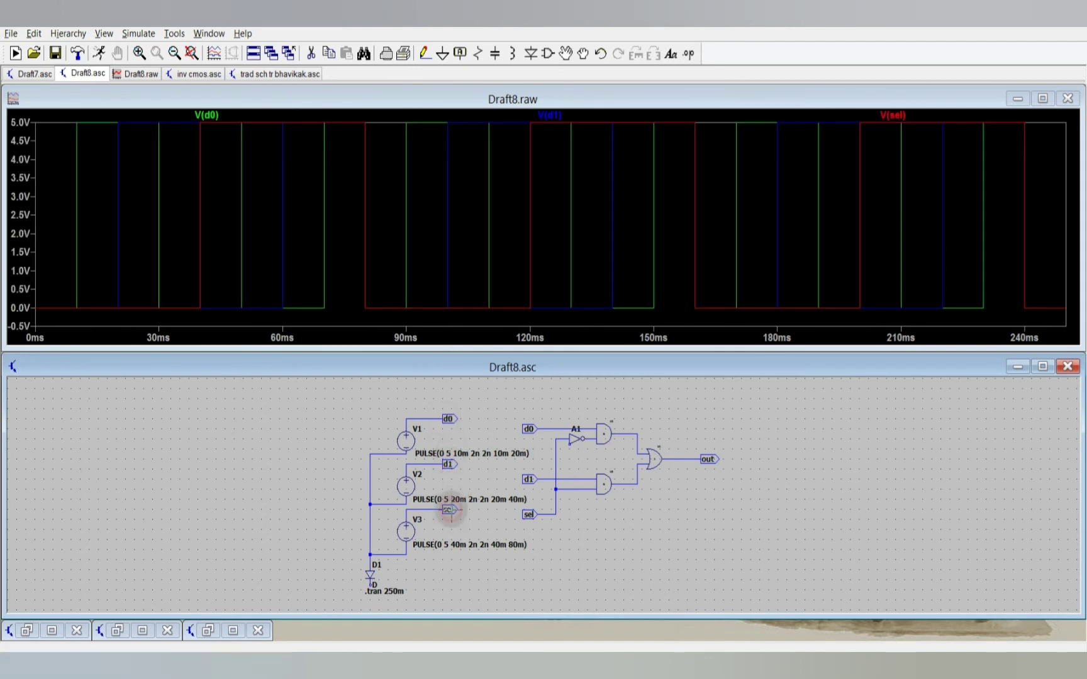
{"action": "left_click", "coordinate": [708, 459]}
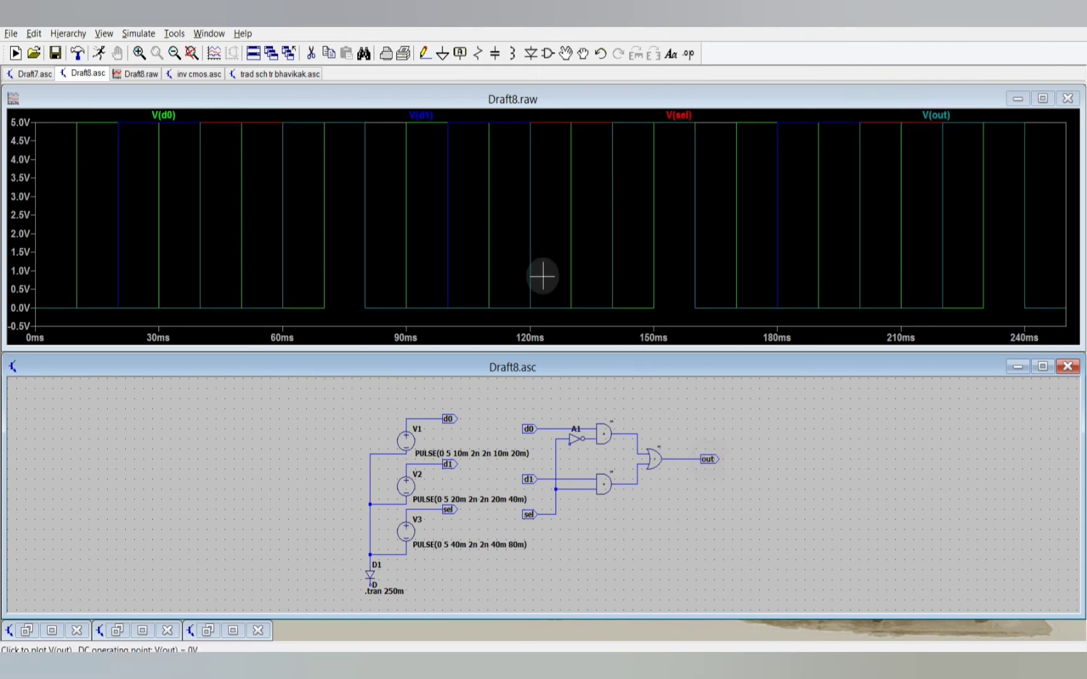
Add three empty plot panes above the pane holding the d0, d1, sel and out traces.
{"action": "right_click", "coordinate": [433, 216]}
{"action": "left_click", "coordinate": [477, 286]}
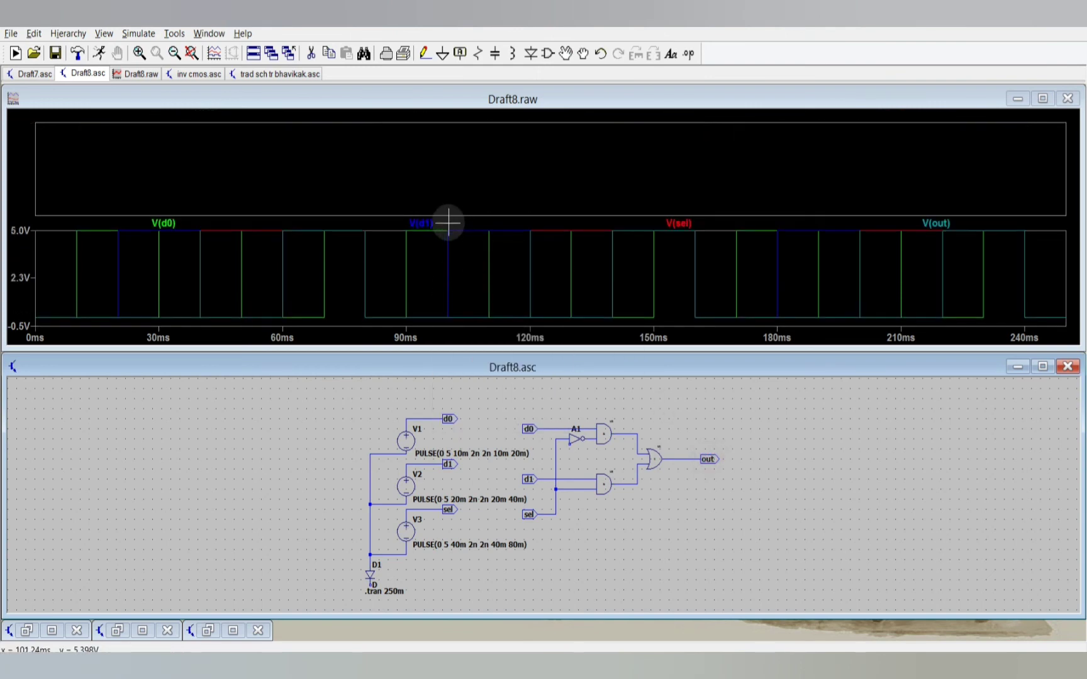
{"action": "right_click", "coordinate": [438, 197]}
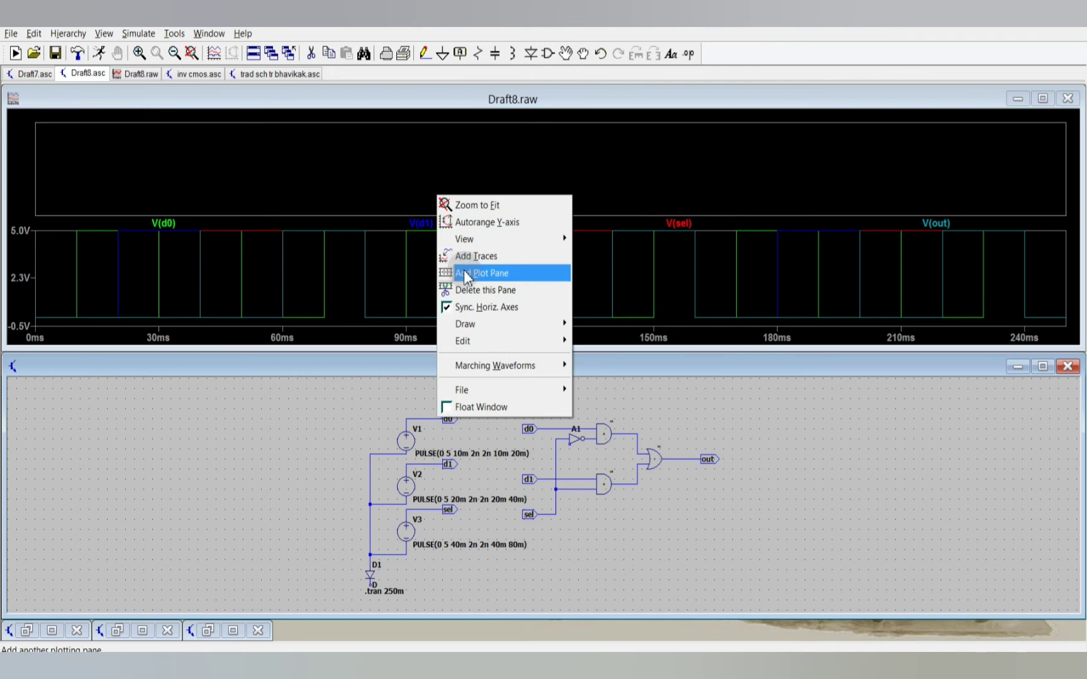
{"action": "left_click", "coordinate": [466, 279]}
{"action": "right_click", "coordinate": [418, 234]}
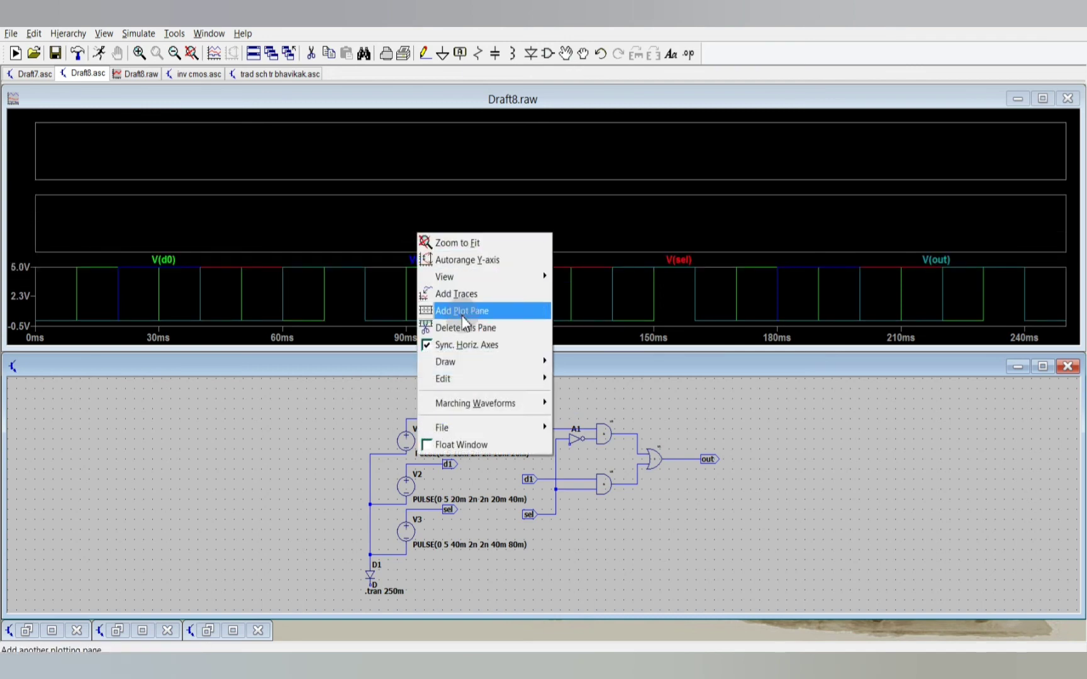
{"action": "left_click", "coordinate": [463, 316]}
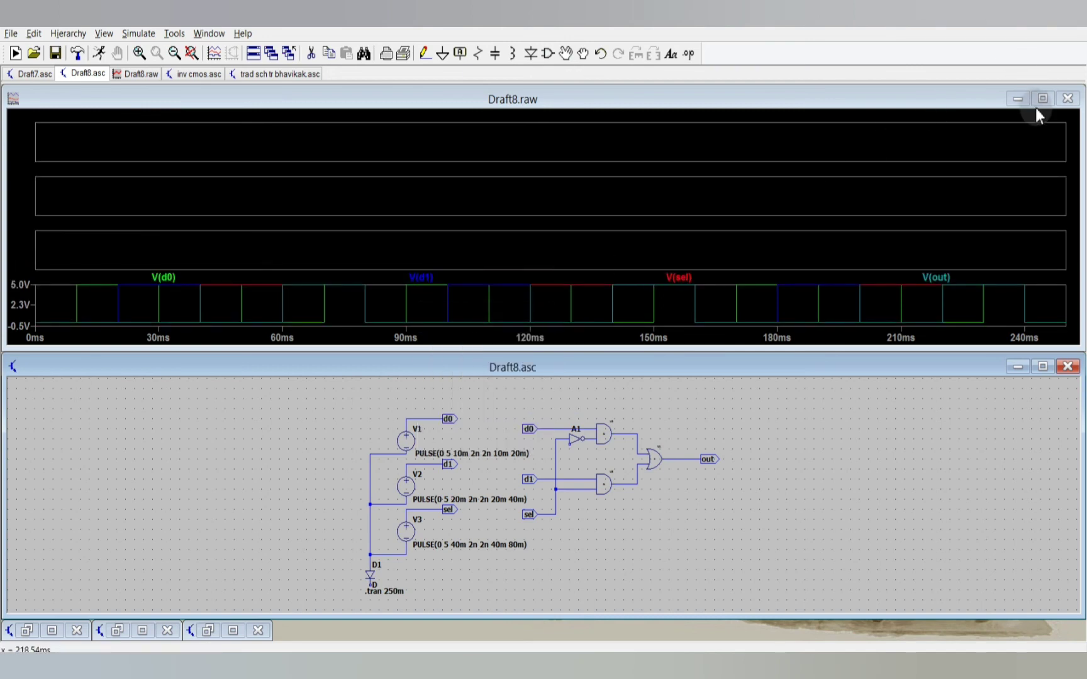
Maximize the waveform window and move V(d0), V(d1) and V(sel) into the three empty panes in that order, leaving V(out) alone.
{"action": "left_click", "coordinate": [1042, 98]}
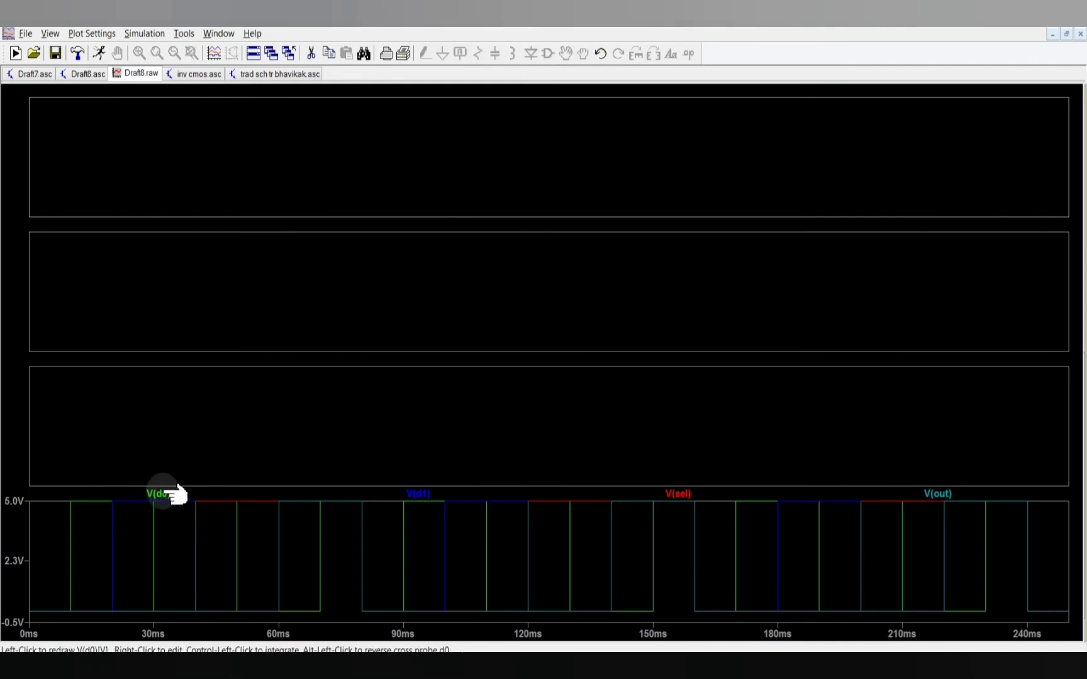
{"action": "left_click_drag", "start_coordinate": [166, 495], "coordinate": [212, 138]}
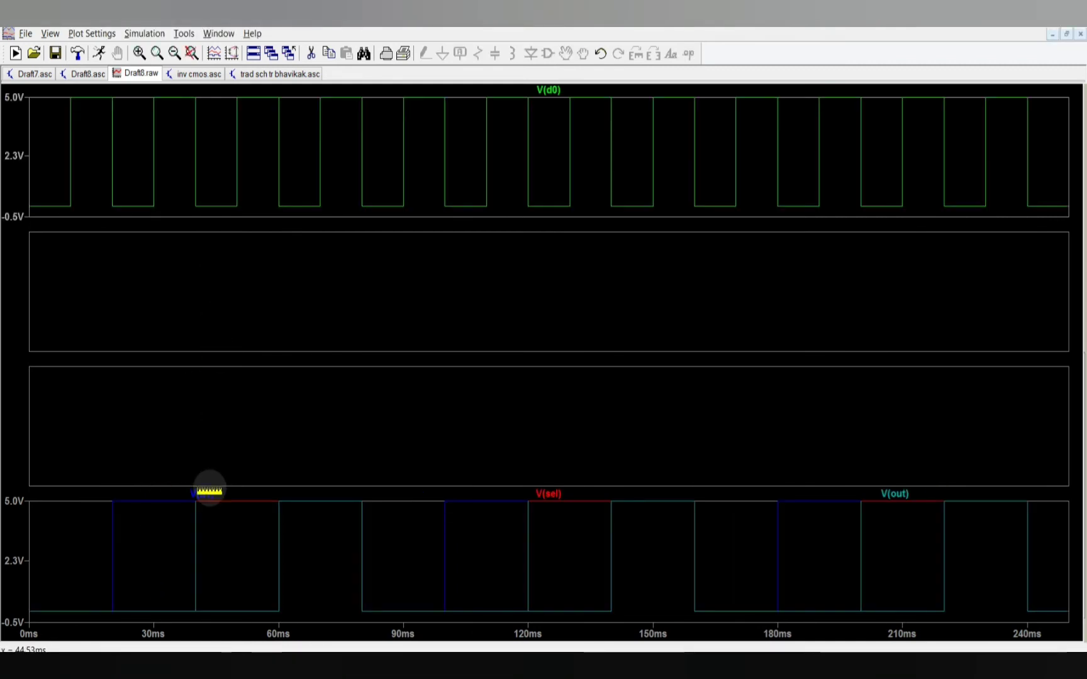
{"action": "mouse_move", "coordinate": [209, 490]}
{"action": "left_mouse_down"}
{"action": "mouse_move", "coordinate": [218, 498]}
{"action": "mouse_move", "coordinate": [223, 315]}
{"action": "left_mouse_up"}
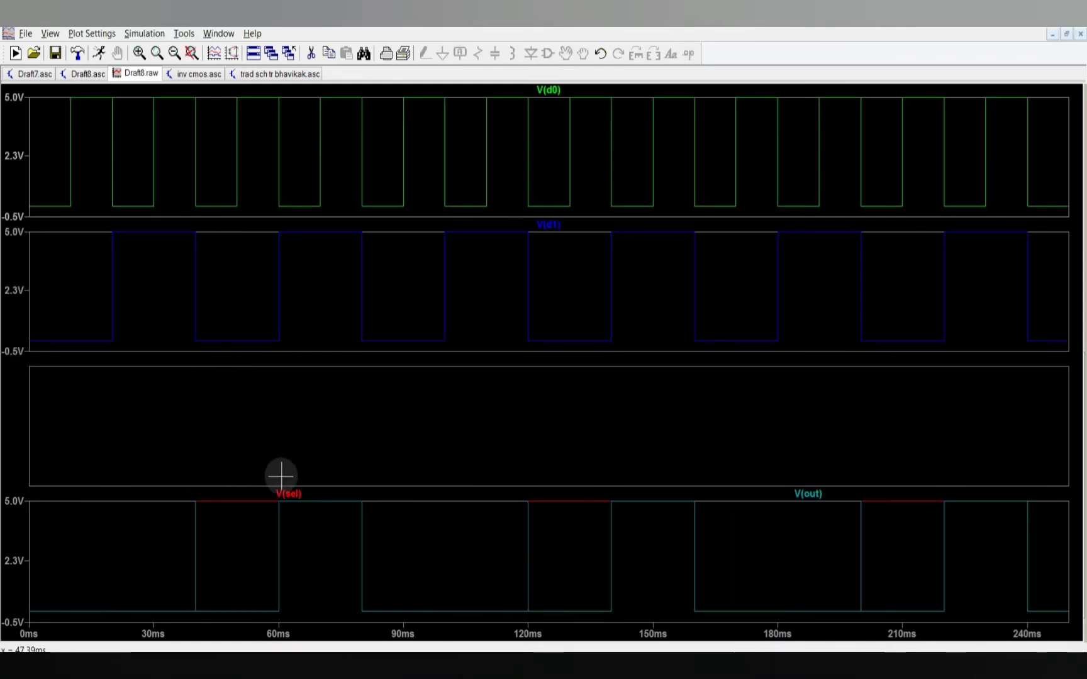
{"action": "mouse_move", "coordinate": [295, 494]}
{"action": "left_mouse_down"}
{"action": "mouse_move", "coordinate": [247, 444]}
{"action": "mouse_move", "coordinate": [269, 453]}
{"action": "left_mouse_up"}
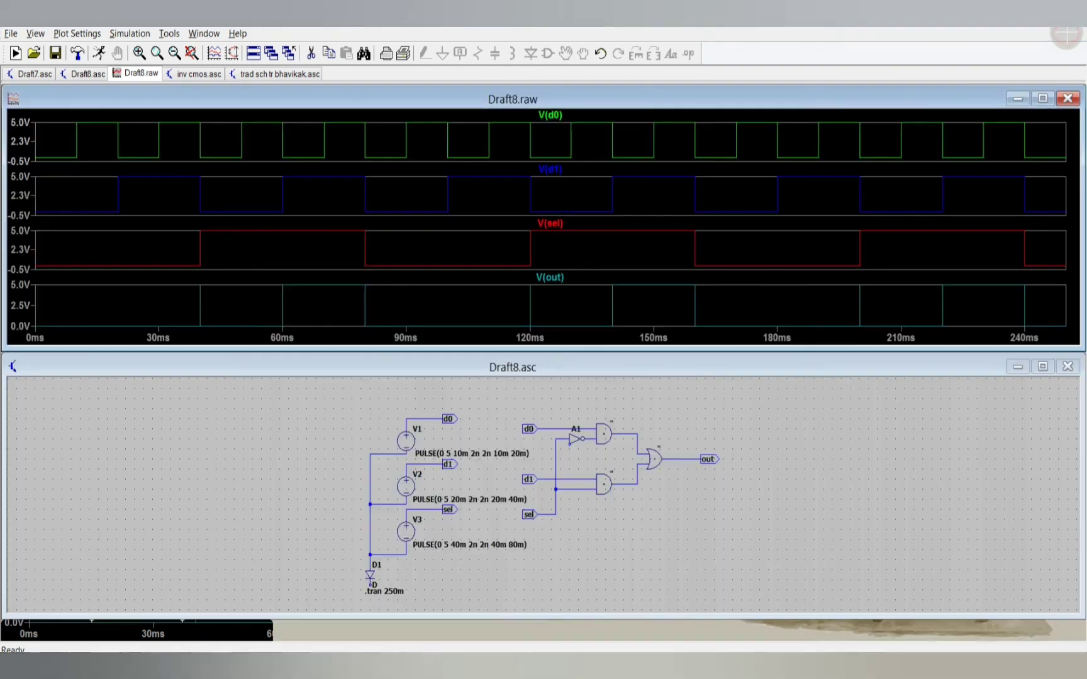
Compare the multiplexer schematic with the separated d0, d1, sel and out waveforms, first tiled and then each at full size.
{"action": "left_click", "coordinate": [1066, 33]}
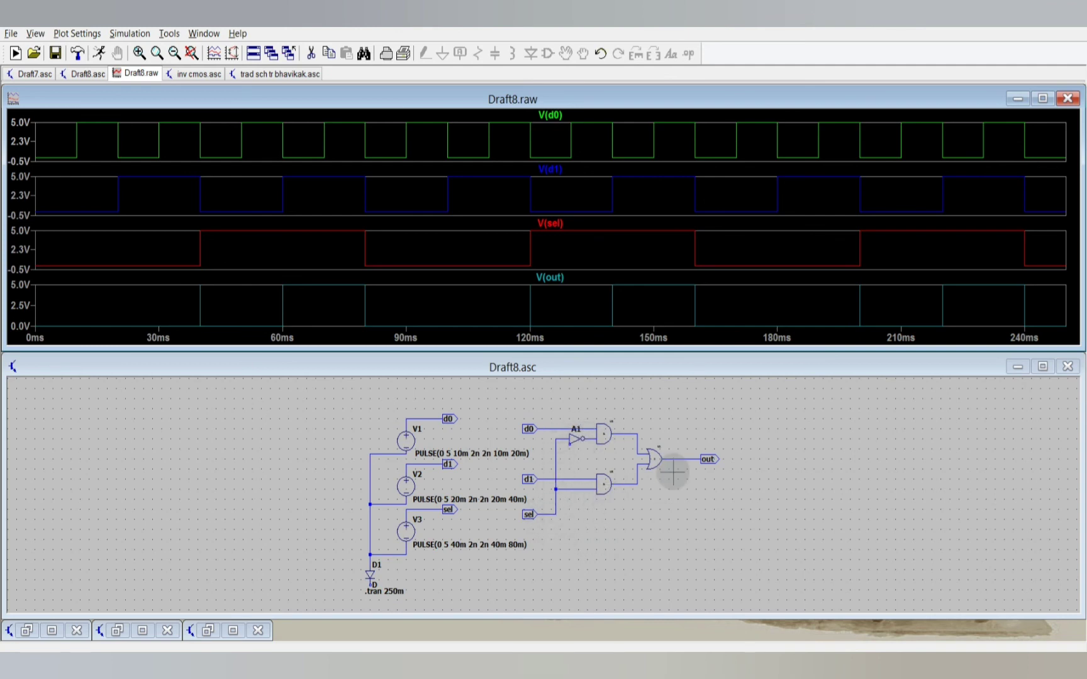
{"action": "left_click", "coordinate": [1042, 367]}
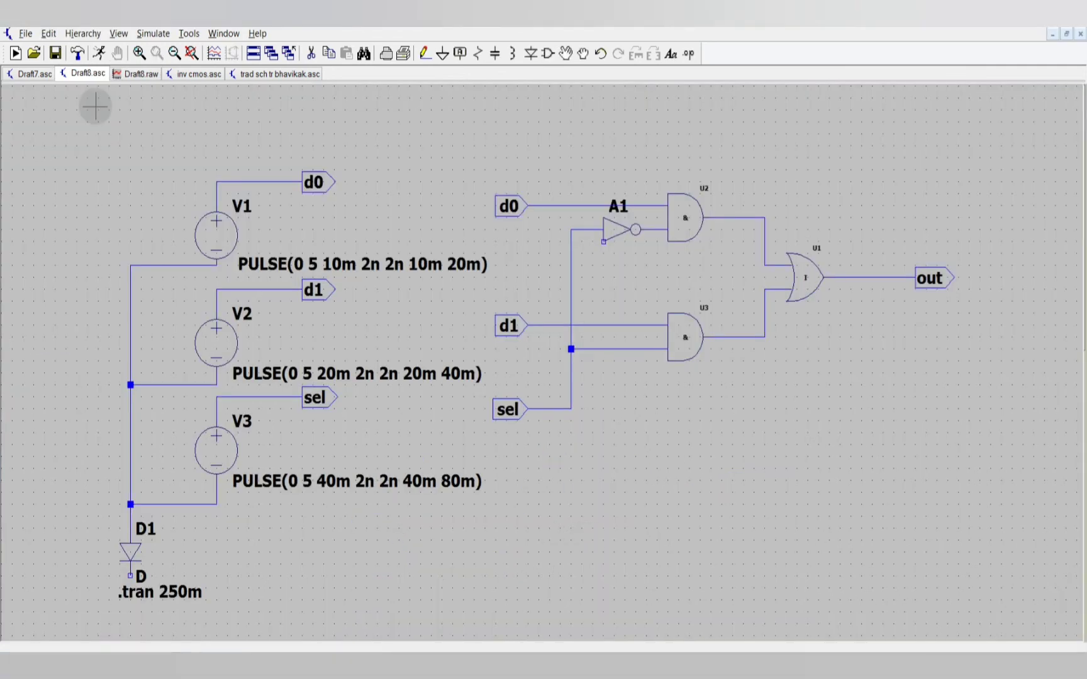
{"action": "key", "text": "ctrl+Tab"}
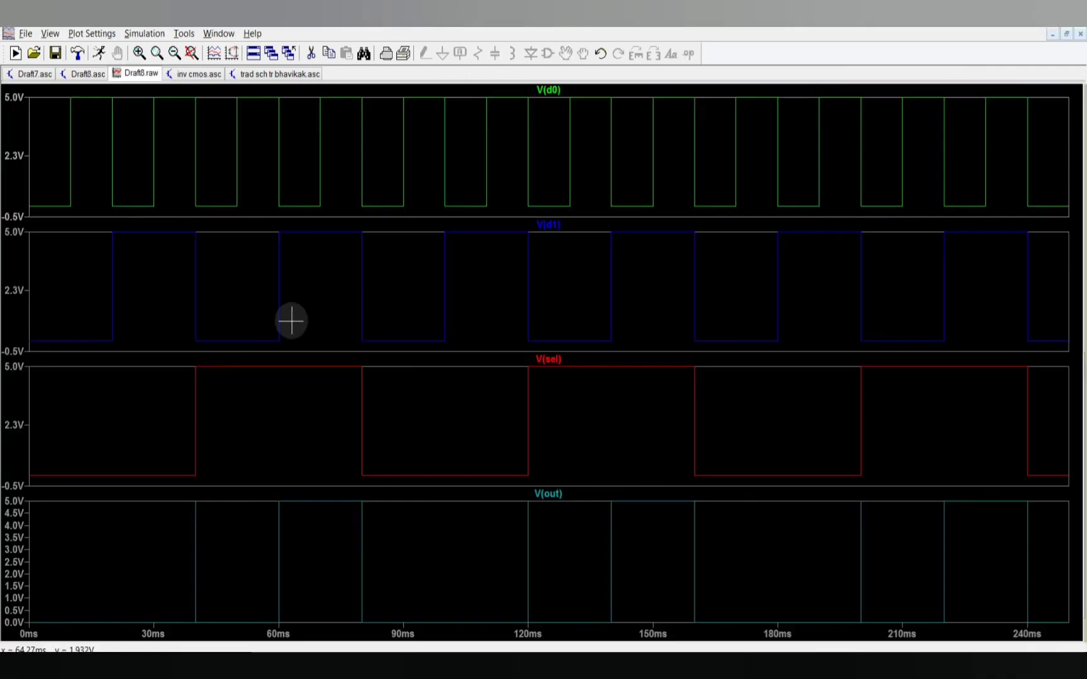